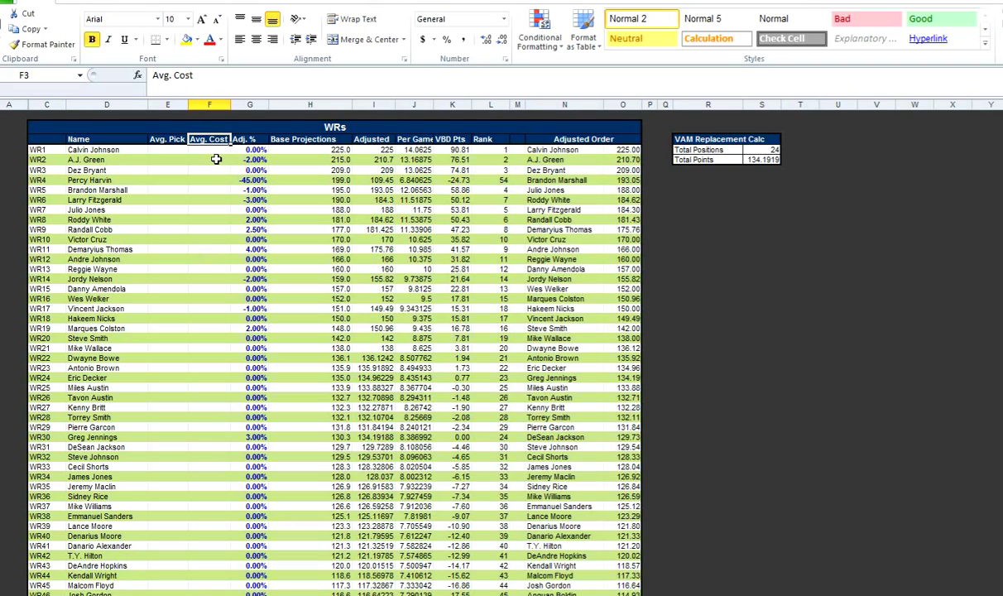
# - Rename the Avg. Cost header in cell F3 to Receptions and widen column F to fit it
pyautogui.write('Rece')
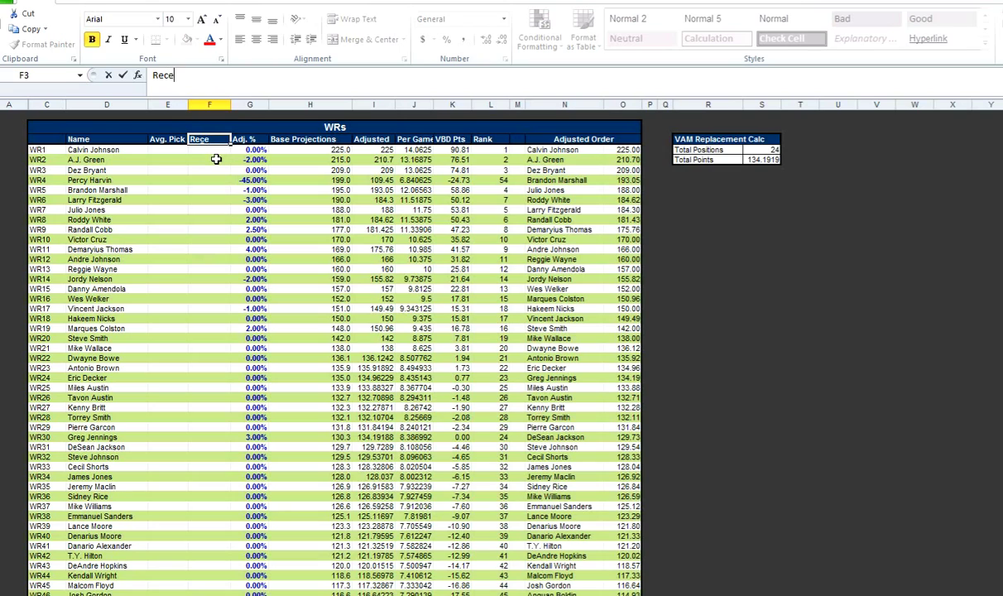
pyautogui.write('ption')
pyautogui.press('Return')
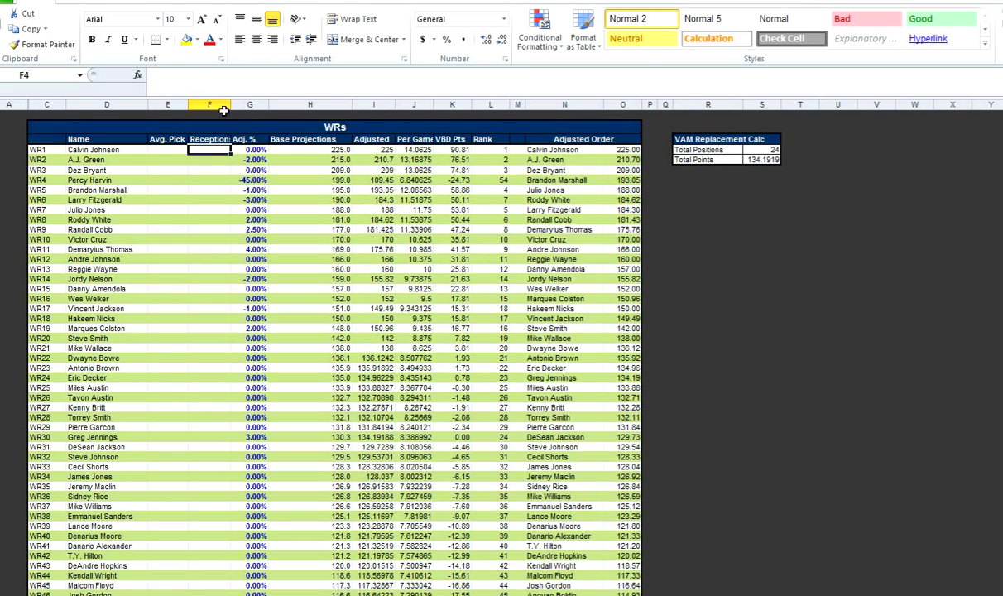
pyautogui.moveTo(230, 104); pyautogui.dragTo(250, 104)
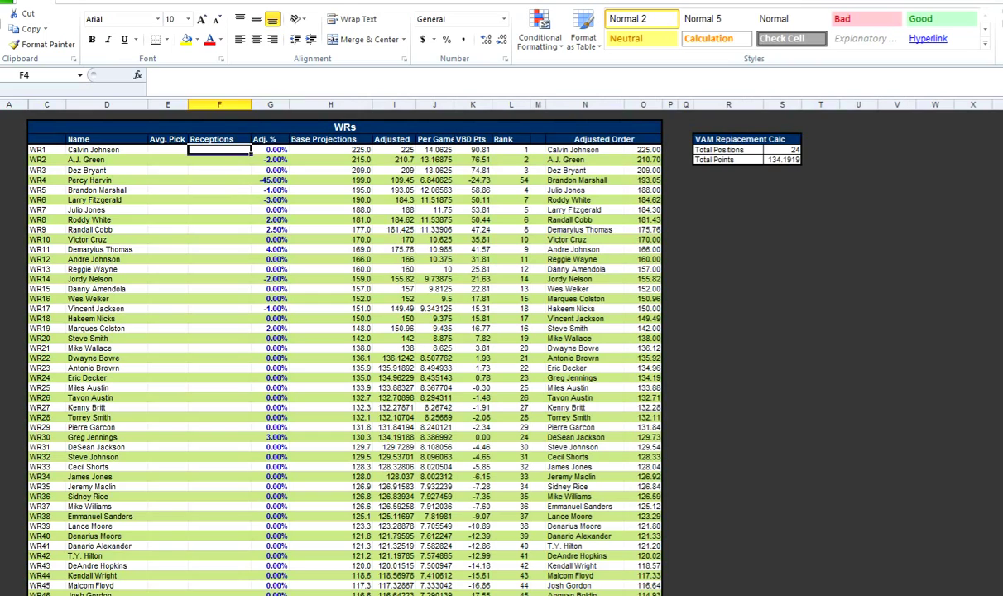
# - Copy the rows for wide receivers ranked 1 to 40 from the ESPN projections page and paste them at B3 of the blank Excel sheet
pyautogui.hotkey('ctrl', 'pagedown')
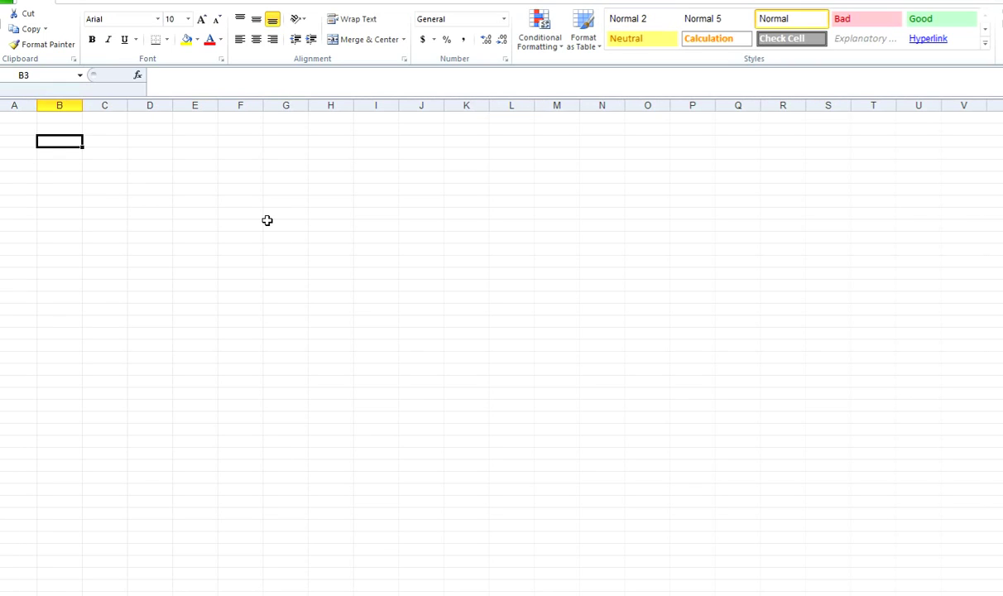
pyautogui.hotkey('alt', 'Tab')
pyautogui.hotkey('alt', 'Tab')
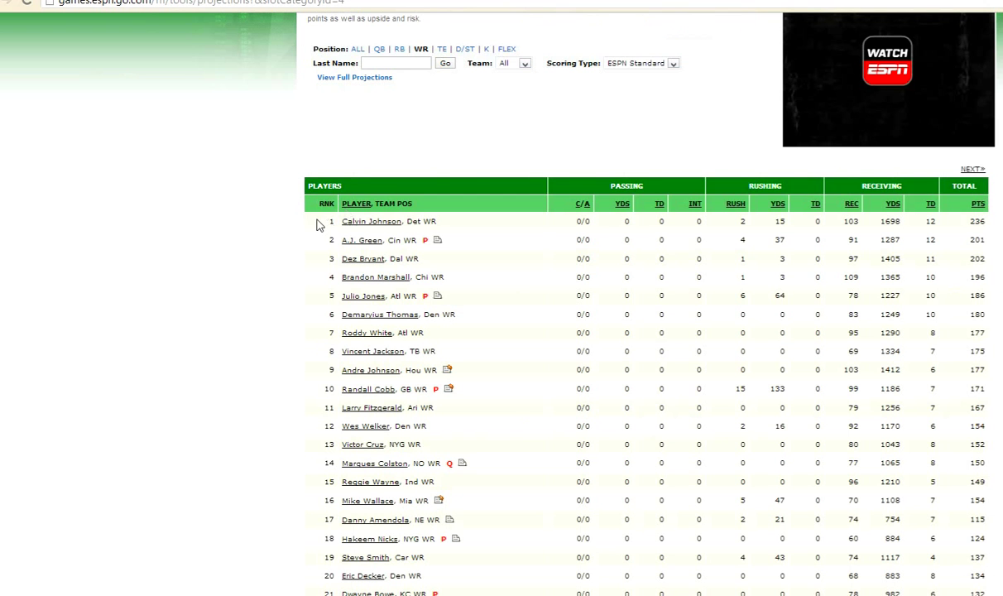
pyautogui.moveTo(317, 222); pyautogui.dragTo(662, 349)
pyautogui.scroll(-2, 914, 469)
pyautogui.scroll(-4, 914, 469)
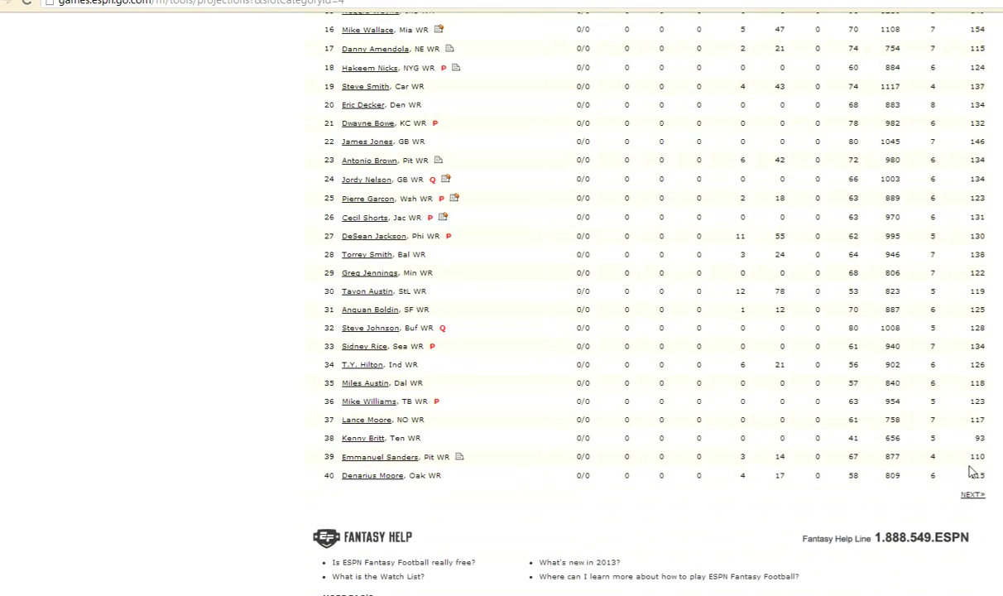
pyautogui.keyDown('shift'); pyautogui.click(976, 475); pyautogui.keyUp('shift')
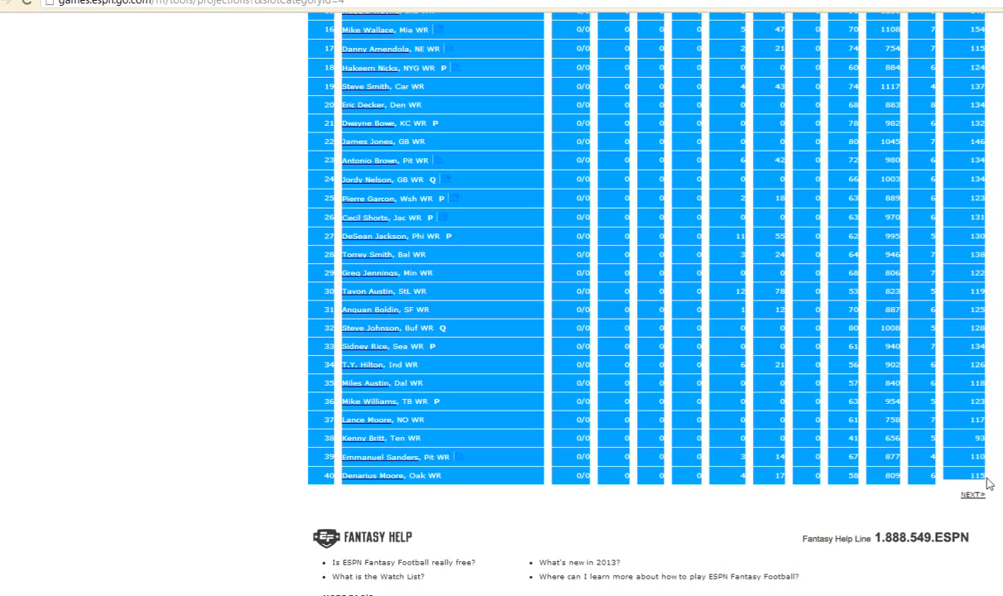
pyautogui.hotkey('alt', 'Tab')
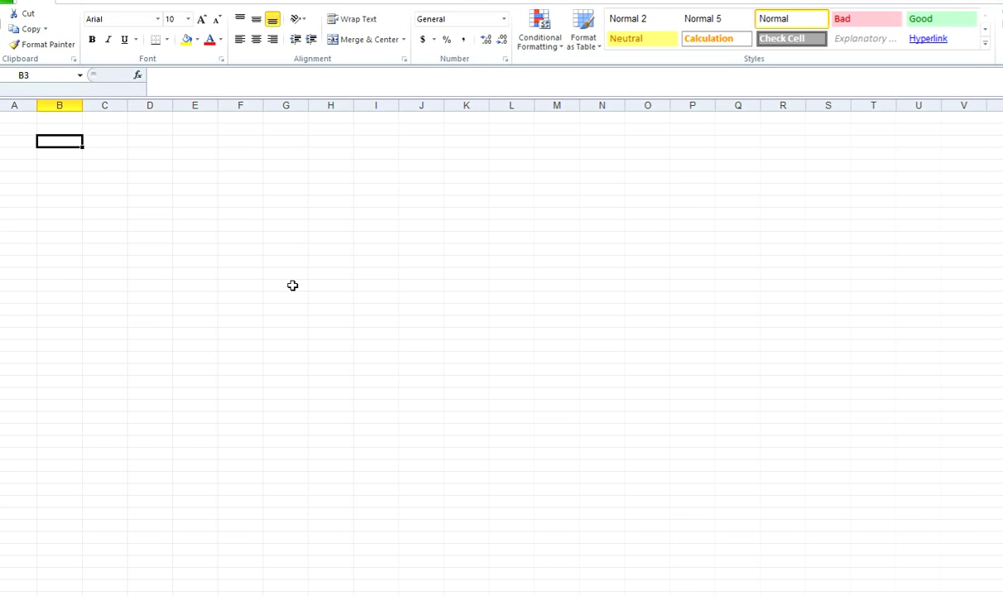
pyautogui.hotkey('alt', 'e')
pyautogui.press('s')
pyautogui.hotkey('alt', 'Tab')
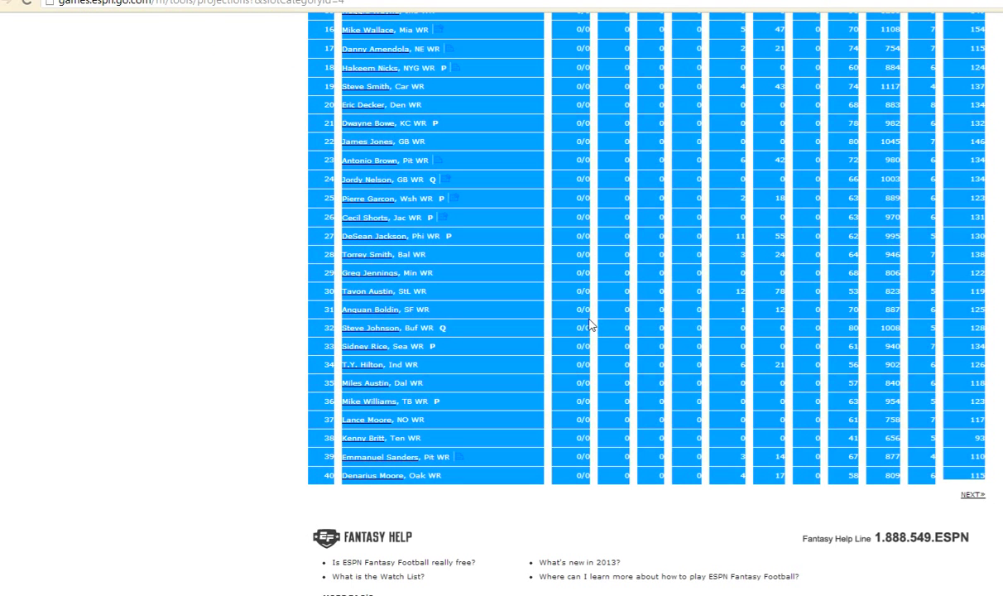
pyautogui.hotkey('alt', 'Tab')
pyautogui.hotkey('ctrl', 'v')
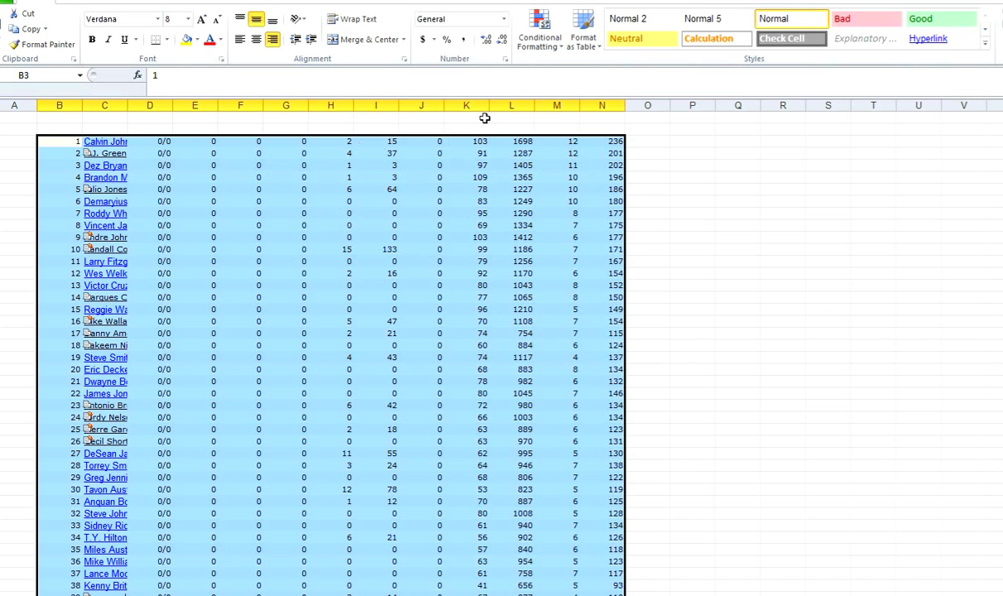
# - Label column K of the pasted projections with the header Receptions in cell K2
pyautogui.click(460, 130)
pyautogui.write('Recep')
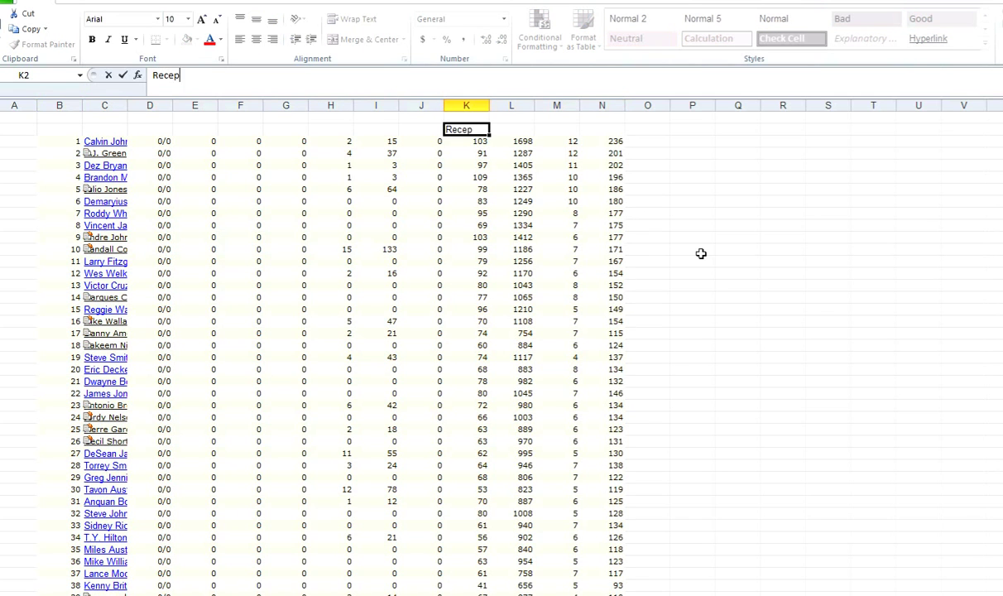
pyautogui.write('tions')
pyautogui.press('Return')
# - Enter 103 receptions for Calvin Johnson and 91 for A.J. Green in the WRs sheet
pyautogui.hotkey('ctrl', 'pageup')
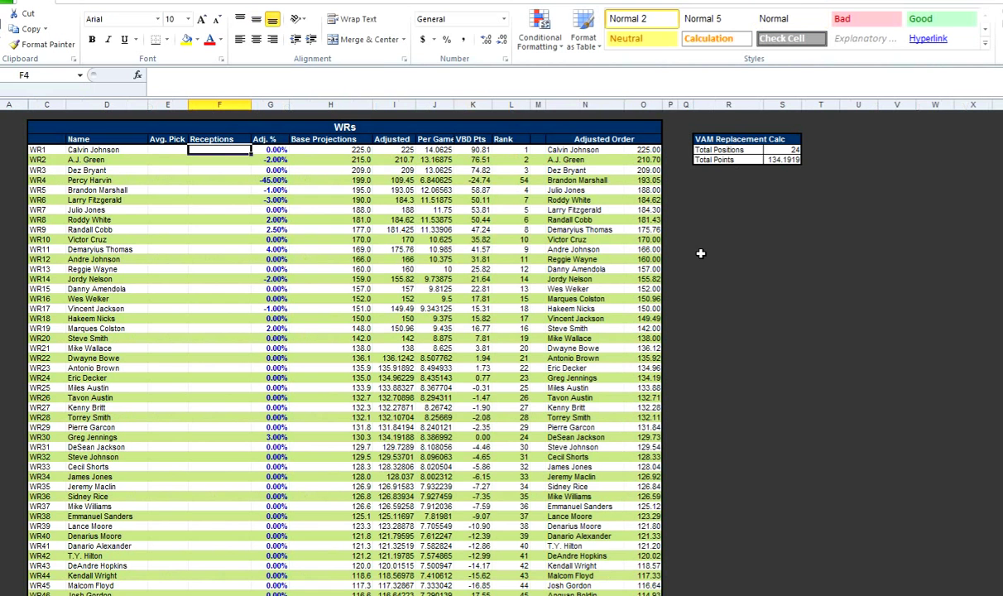
pyautogui.write('10')
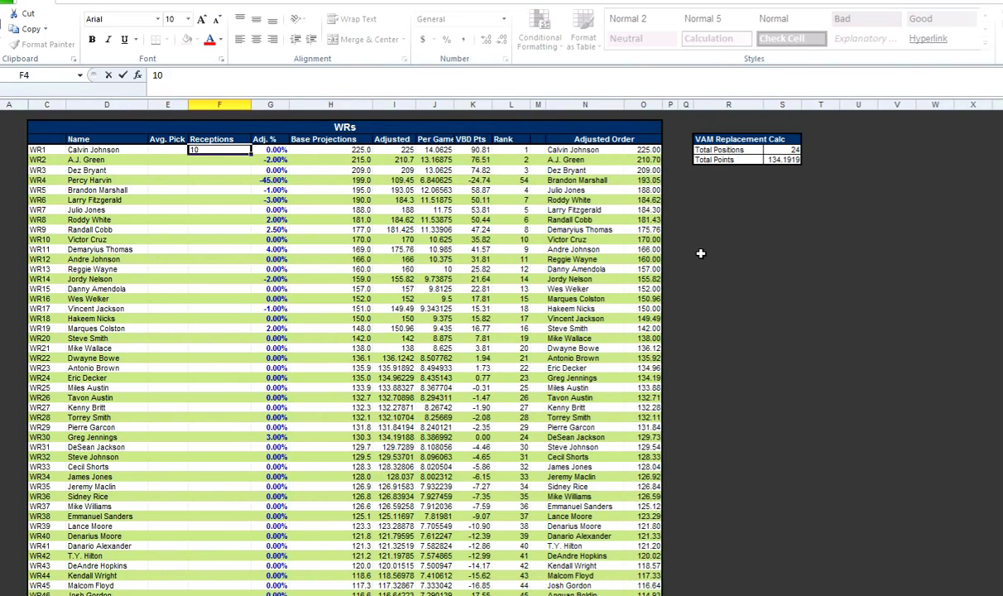
pyautogui.press('Return')
pyautogui.hotkey('ctrl', 'pagedown')
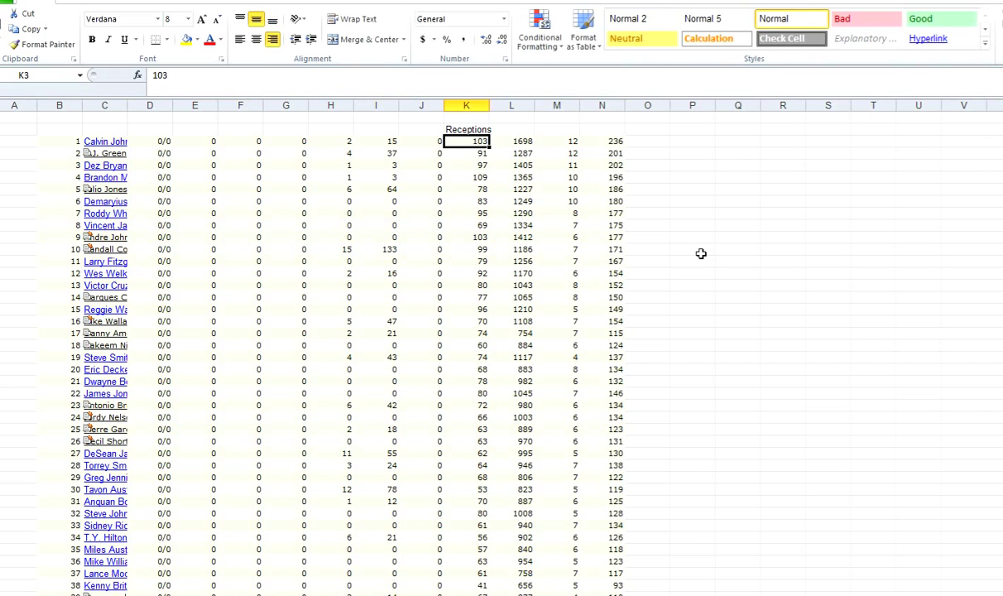
pyautogui.hotkey('ctrl', 'pageup')
pyautogui.write('91')
pyautogui.press('Return')
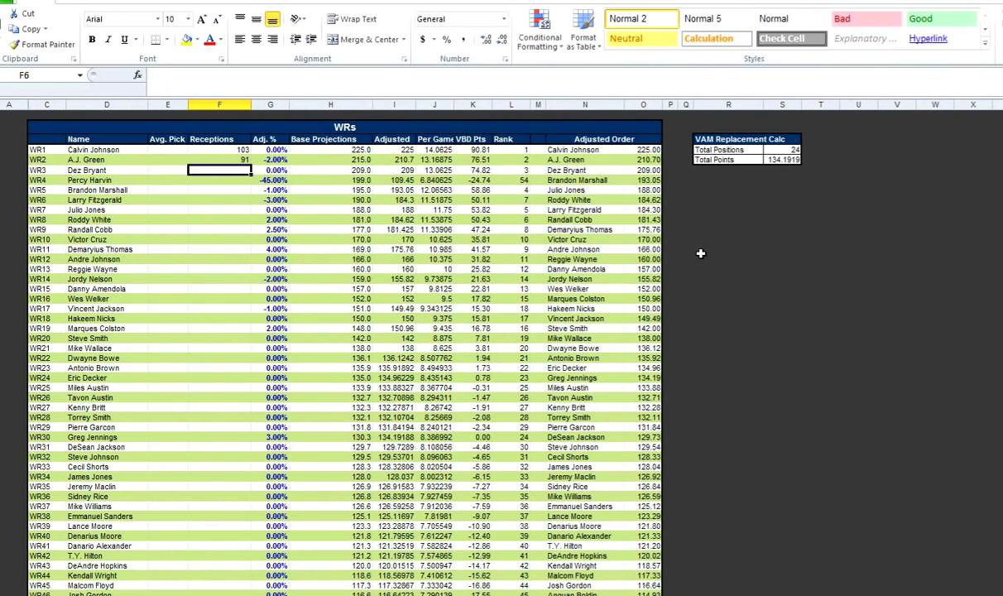
# - Look up Dez Bryant's projected receptions in the pasted data and enter 97 in his row of the WRs sheet
pyautogui.hotkey('ctrl', 'pagedown')
pyautogui.hotkey('ctrl', 'pagedown')
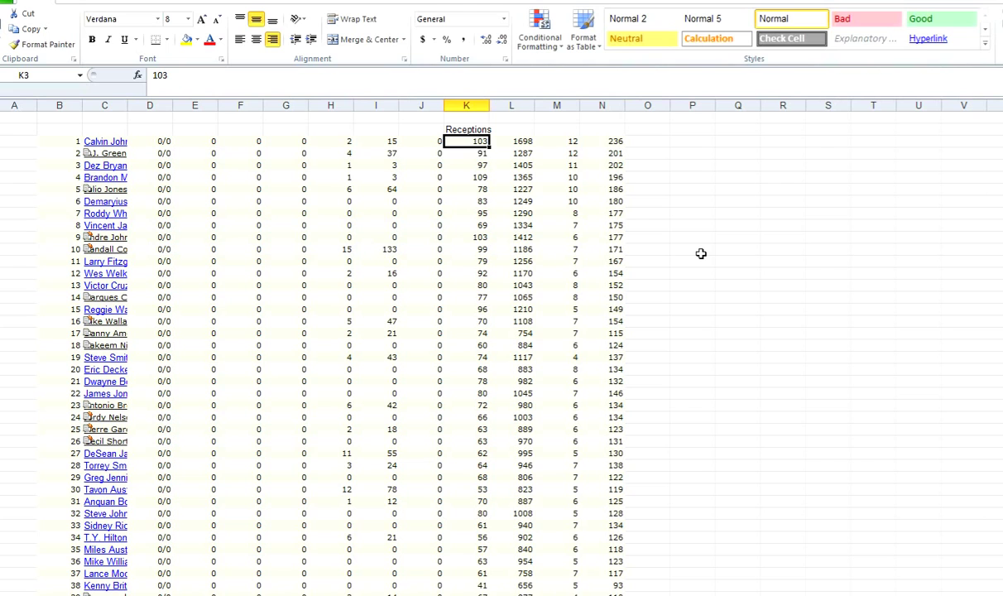
pyautogui.press('Down')
pyautogui.press('Down')
pyautogui.hotkey('ctrl', 'pageup')
pyautogui.hotkey('ctrl', 'pageup')
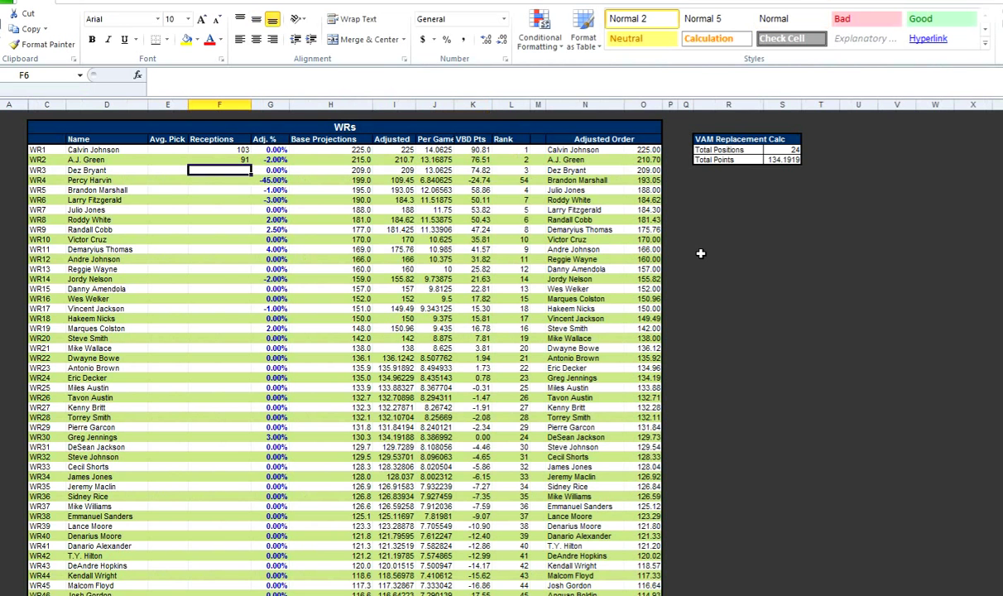
pyautogui.press('Return')
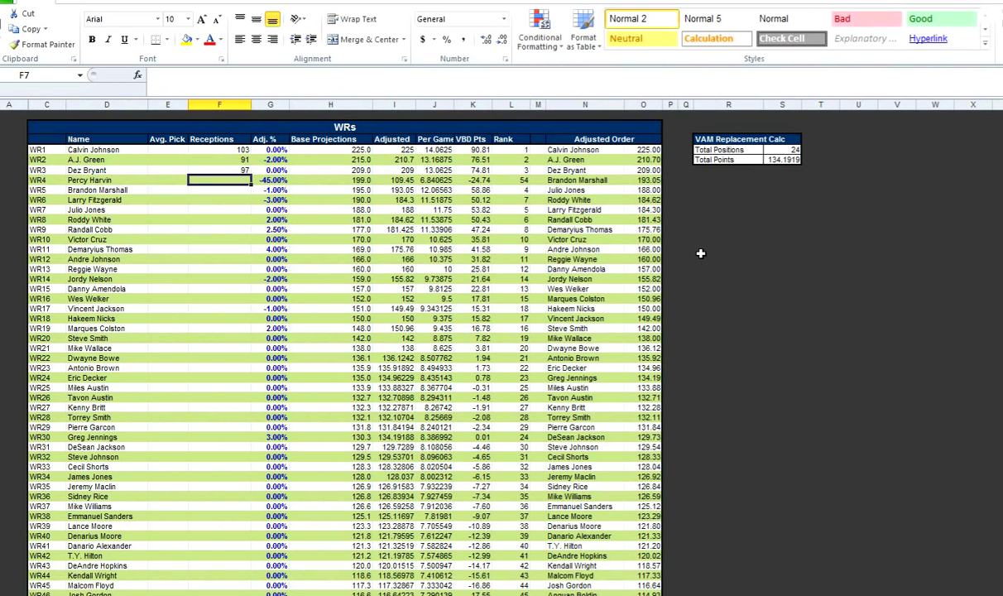
# - Look up Brandon Marshall's projected receptions and enter 109 in his WRs row, leaving Percy Harvin's cell blank
pyautogui.hotkey('ctrl', 'pagedown')
pyautogui.hotkey('ctrl', 'pagedown')
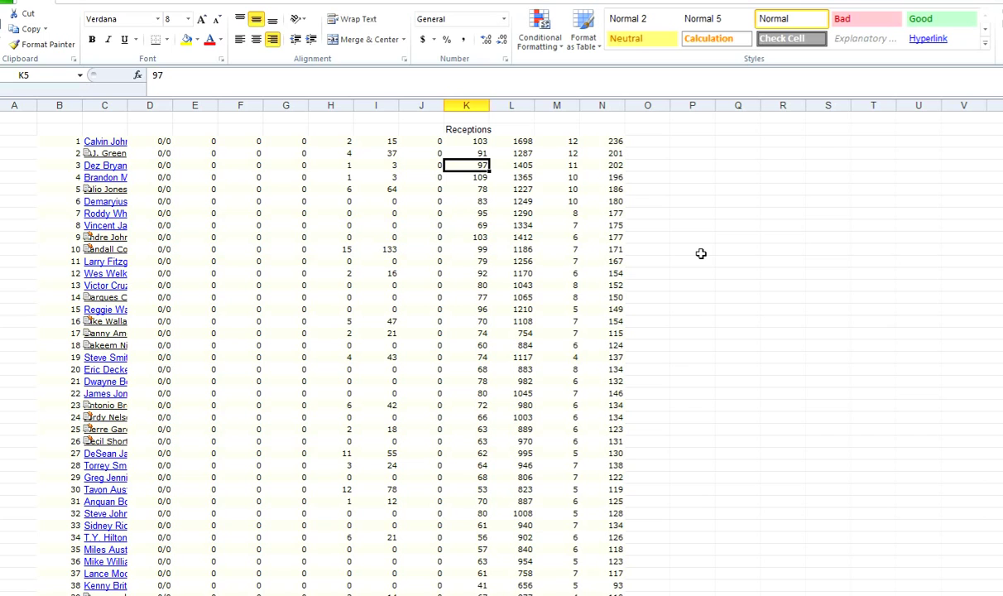
pyautogui.press('Down')
pyautogui.hotkey('ctrl', 'pageup')
pyautogui.hotkey('ctrl', 'pageup')
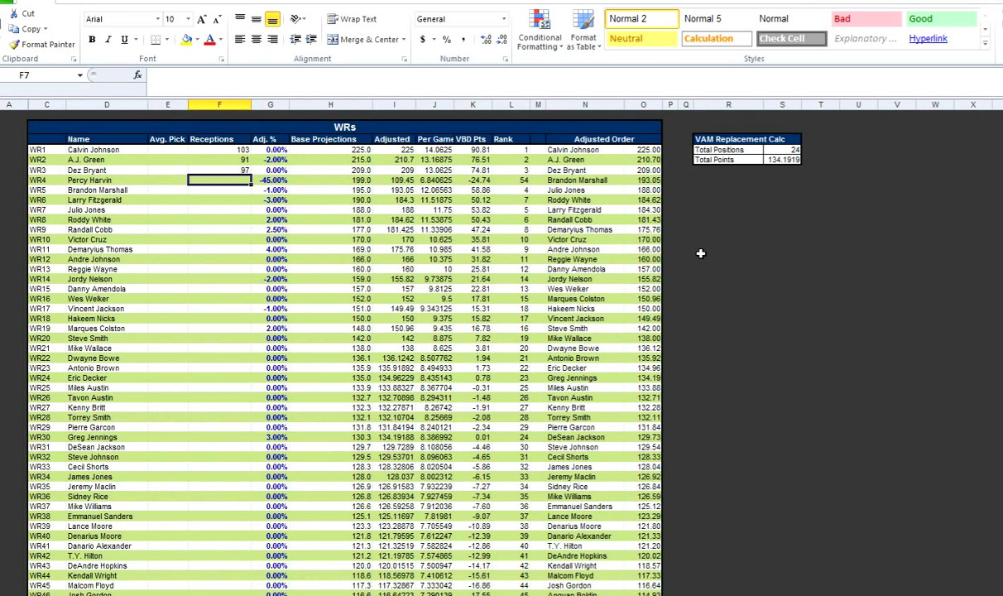
pyautogui.press('Down')
pyautogui.write('109')
pyautogui.press('Return')
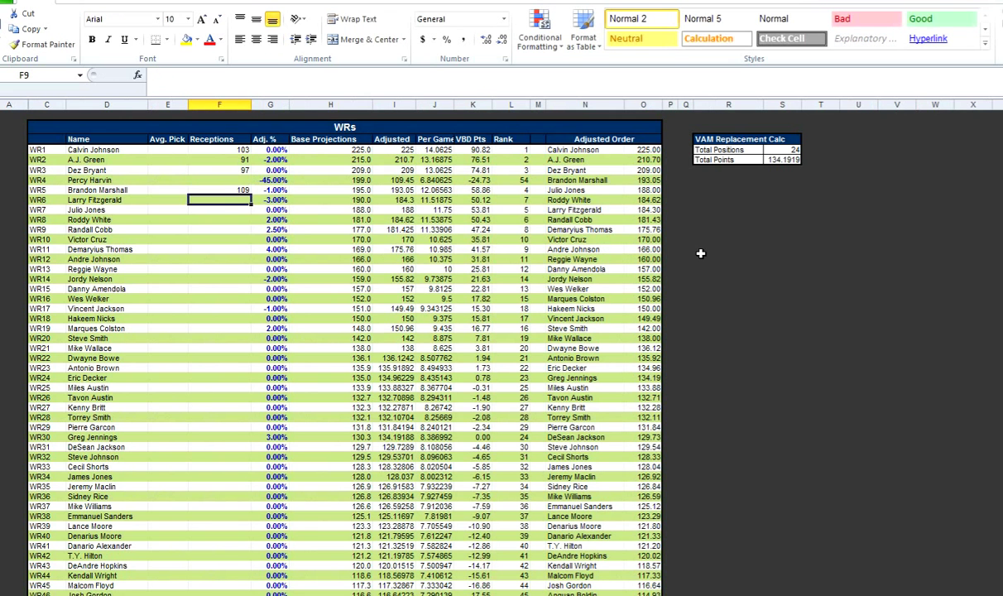
# - Autofit column C of the pasted projections sheet to the full width of the player names
pyautogui.hotkey('ctrl', 'pagedown')
pyautogui.hotkey('ctrl', 'pagedown')
pyautogui.press('Down')
pyautogui.press('Down')
pyautogui.press('Down')
pyautogui.press('Down')
pyautogui.press('Down')
pyautogui.press('Down')
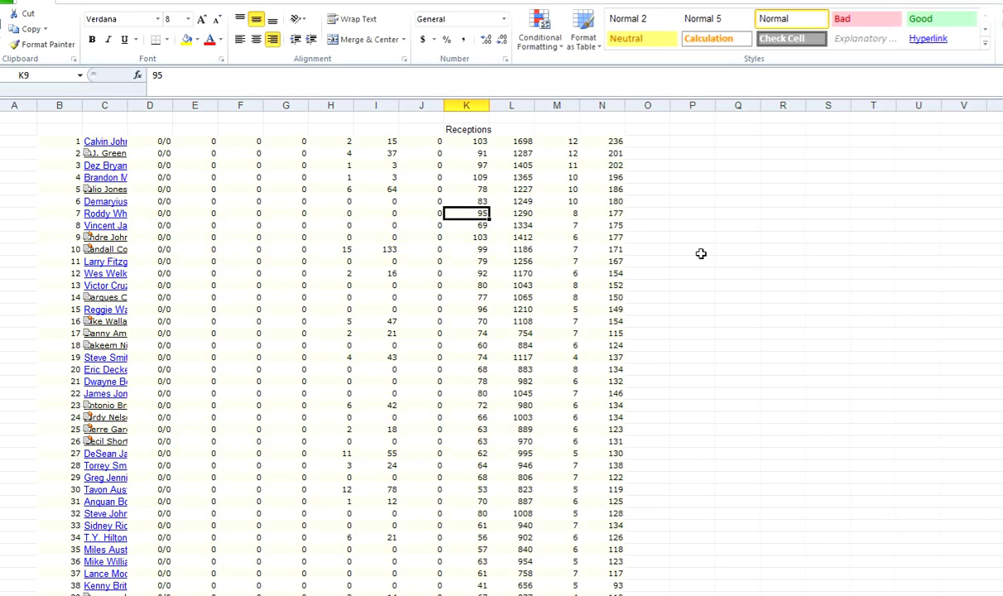
pyautogui.hotkey('ctrl', 'Left')
pyautogui.press('Right')
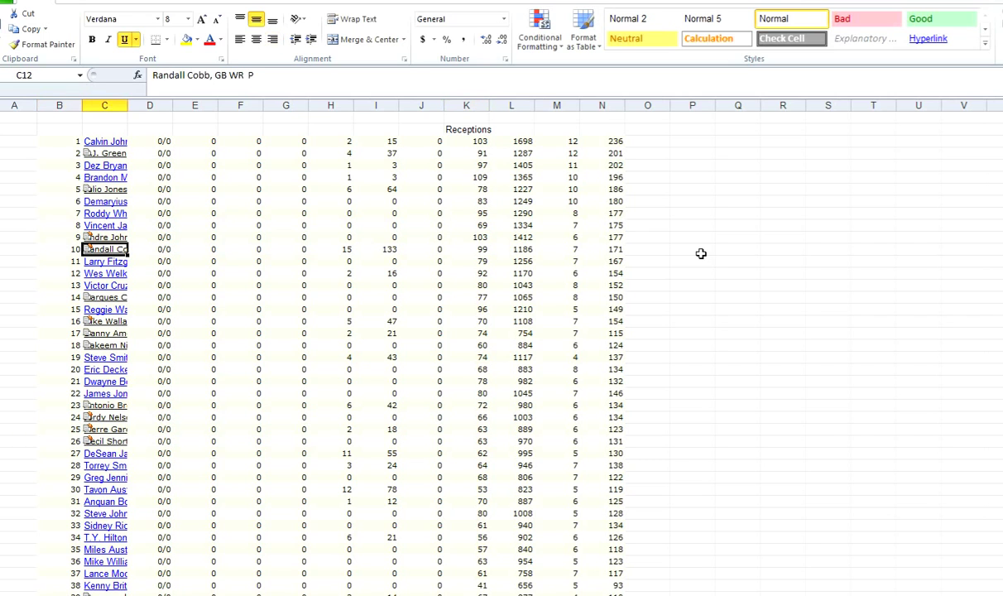
pyautogui.hotkey('ctrl', 'space')
pyautogui.hotkey('alt', 'h')
pyautogui.press('o')
pyautogui.press('i')
pyautogui.press('Right')
pyautogui.press('Down')
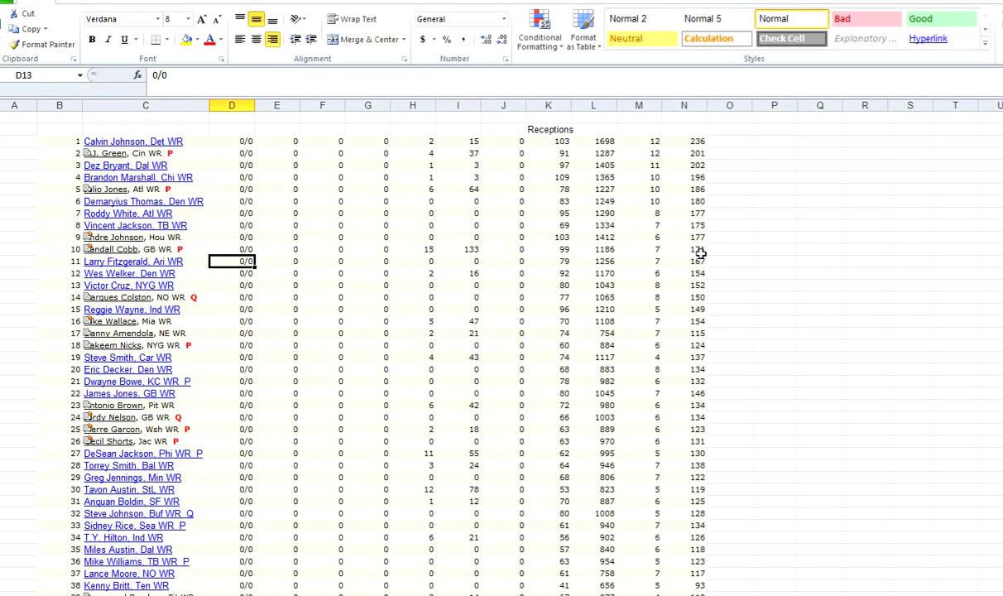
# - Look up Larry Fitzgerald's projected receptions in the pasted data and enter 79 in his row of the WRs sheet
pyautogui.press('Right')
pyautogui.press('Right')
pyautogui.press('Right')
pyautogui.press('Right')
pyautogui.press('Right')
pyautogui.press('Right')
pyautogui.press('Right')
pyautogui.press('Right')
pyautogui.press('Left')
pyautogui.hotkey('shift', 'space')
pyautogui.hotkey('ctrl', 'pageup')
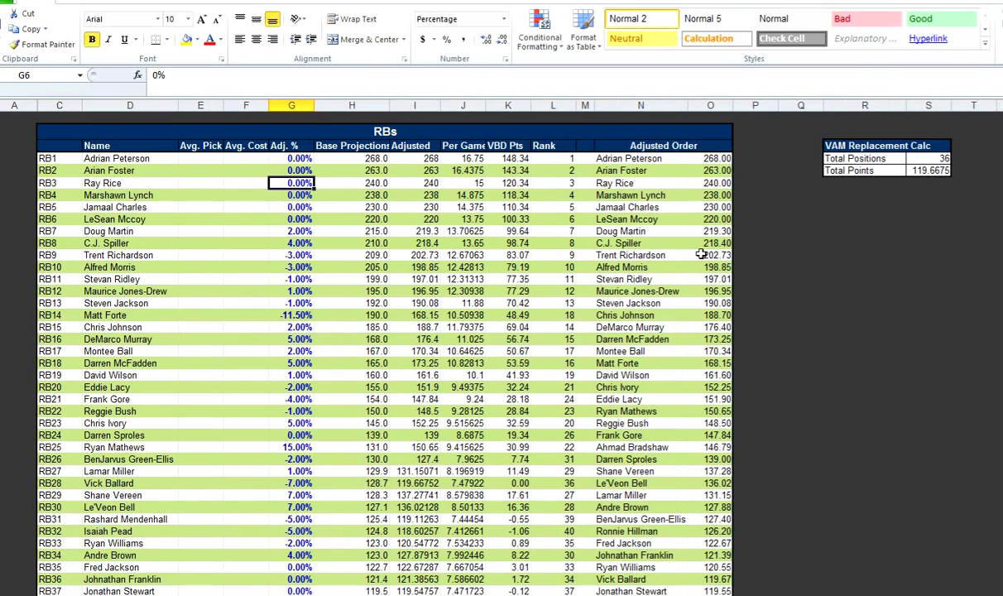
pyautogui.hotkey('ctrl', 'pagedown')
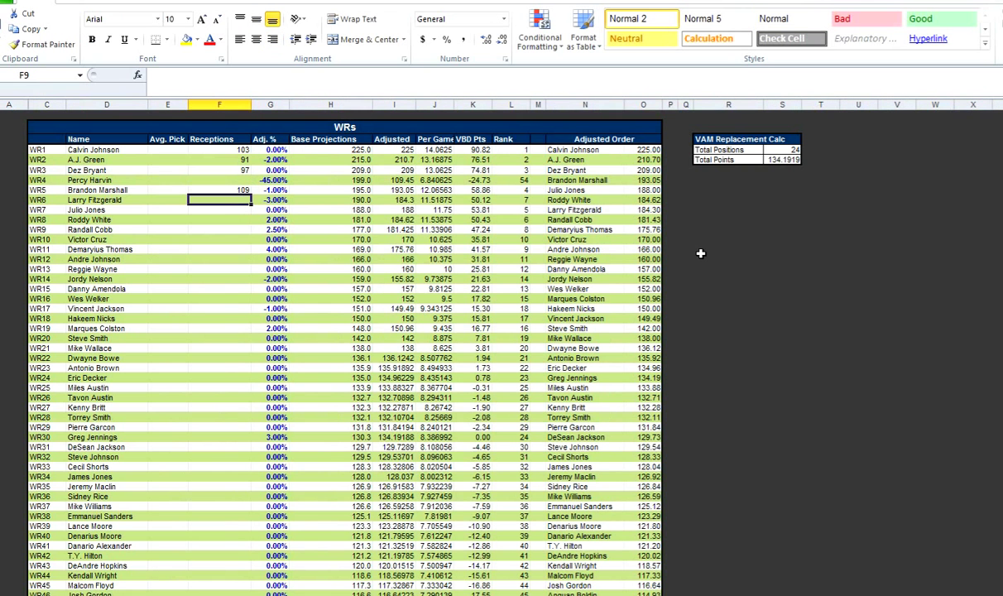
pyautogui.write('79')
pyautogui.press('Return')
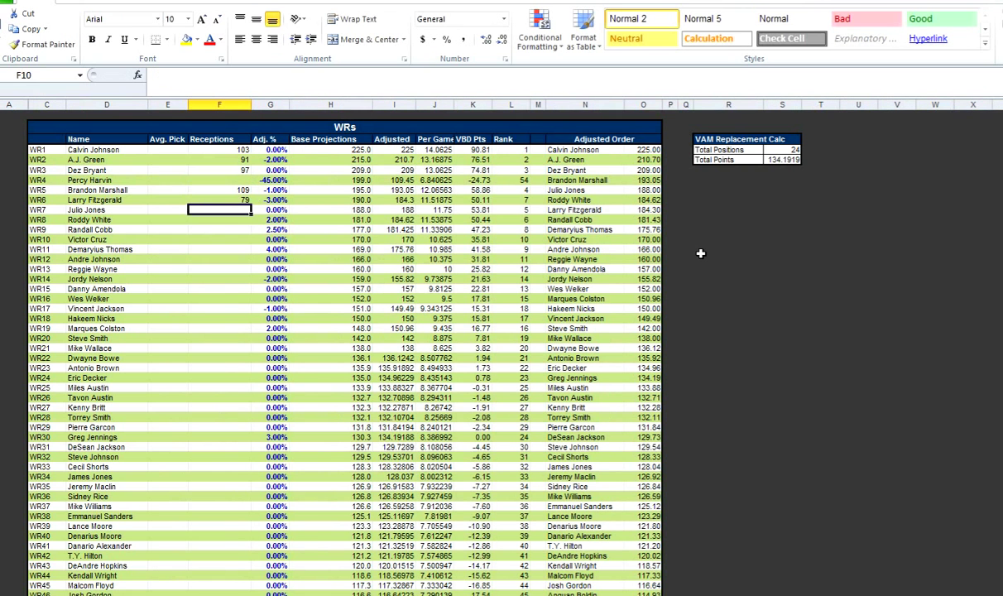
# - Enter 20 receptions for Percy Harvin in cell F7
pyautogui.press('Up')
pyautogui.press('Up')
pyautogui.press('Up')
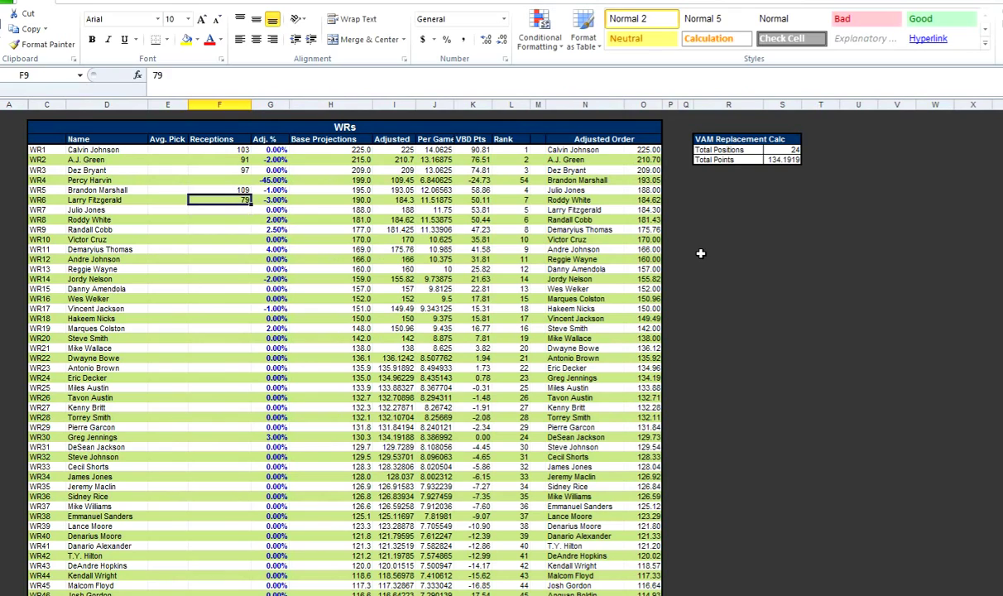
pyautogui.write('20')
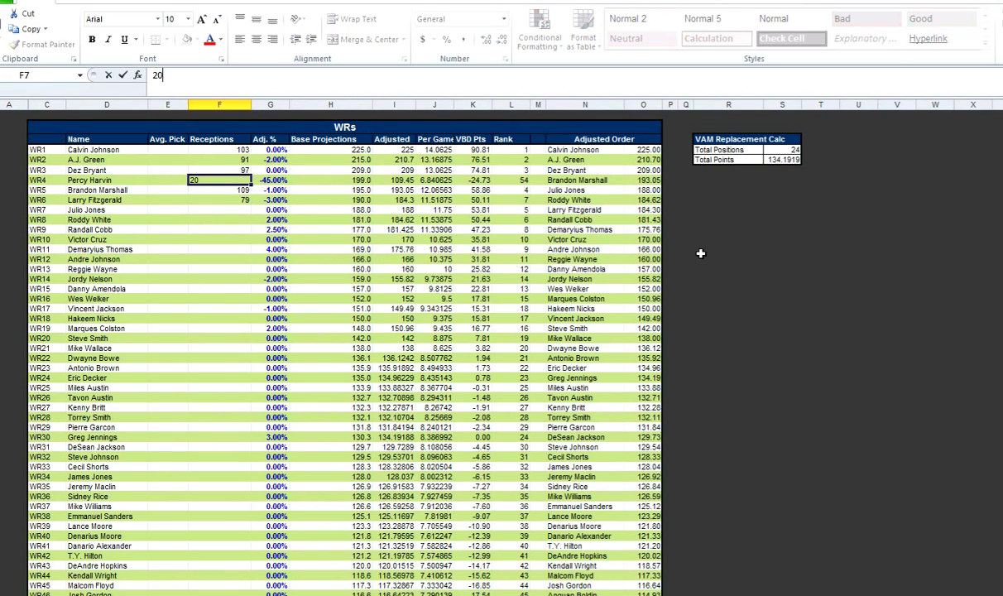
pyautogui.press('Return')
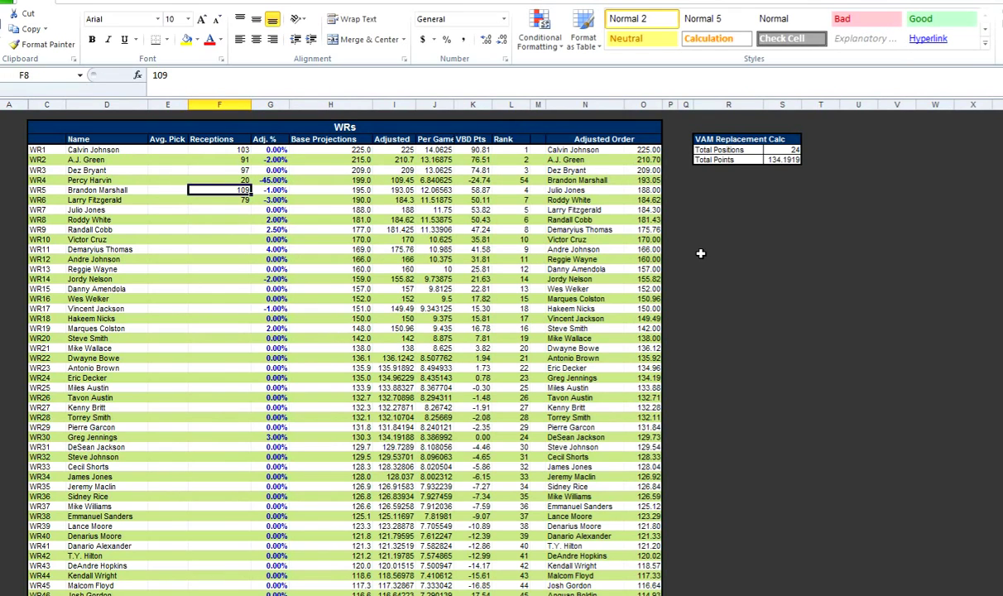
# - Examine the Adj. % values down the receiver list, including Percy Harvin's adjustment compared with the other players
pyautogui.moveTo(273, 170); pyautogui.dragTo(644, 423)
pyautogui.moveTo(270, 151); pyautogui.dragTo(277, 323)
pyautogui.click(265, 179)
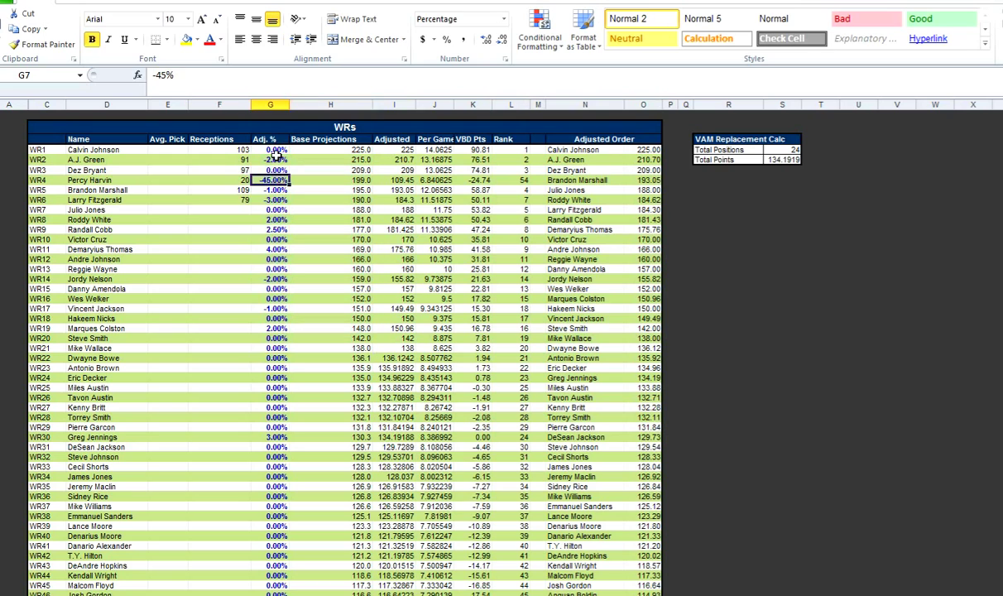
pyautogui.moveTo(273, 152); pyautogui.dragTo(281, 352)
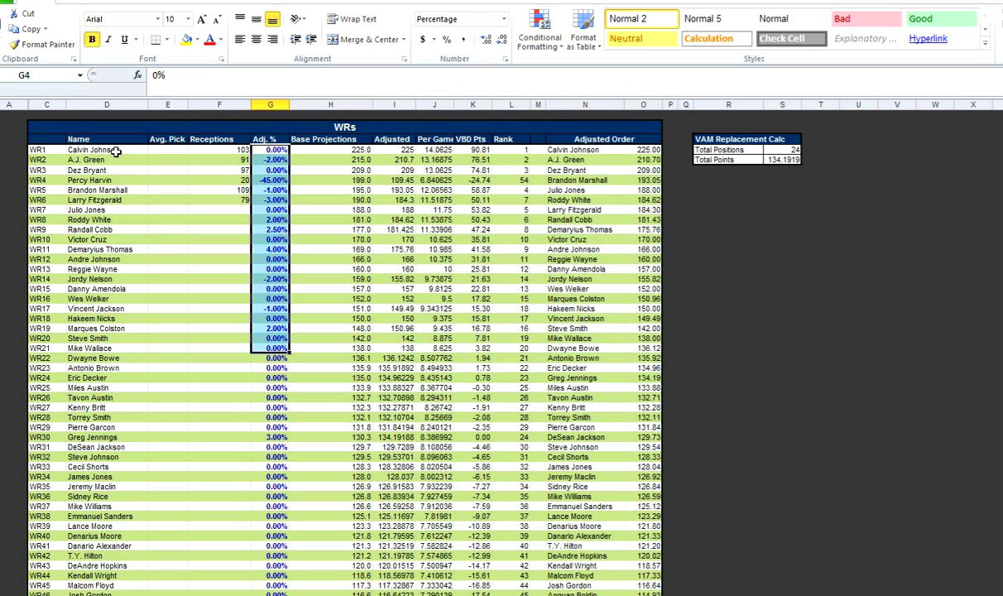
pyautogui.moveTo(110, 150); pyautogui.dragTo(274, 182)
pyautogui.click(106, 179)
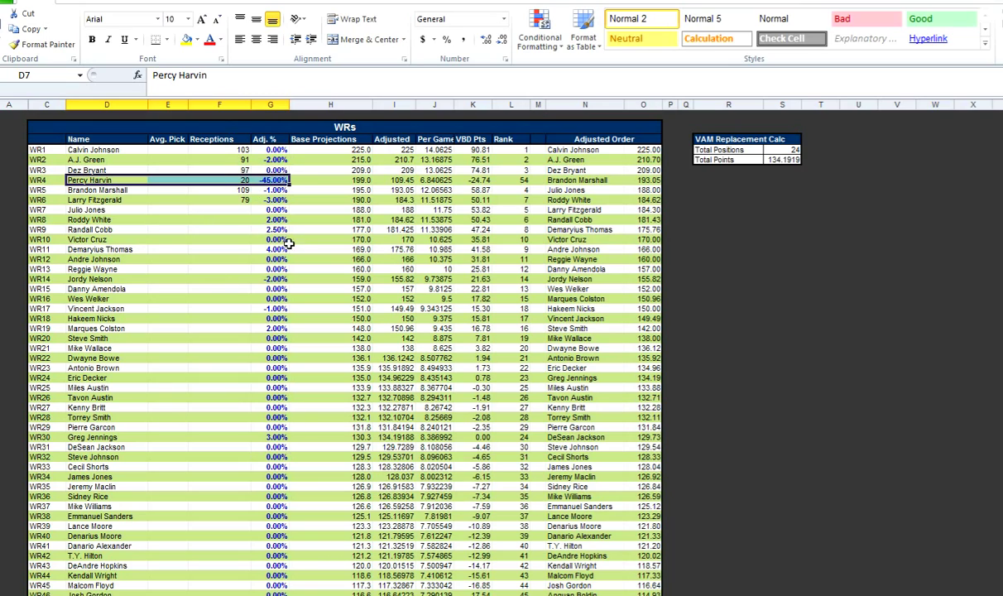
pyautogui.click(265, 151)
pyautogui.scroll(-1, 303, 371)
pyautogui.scroll(-6, 298, 388)
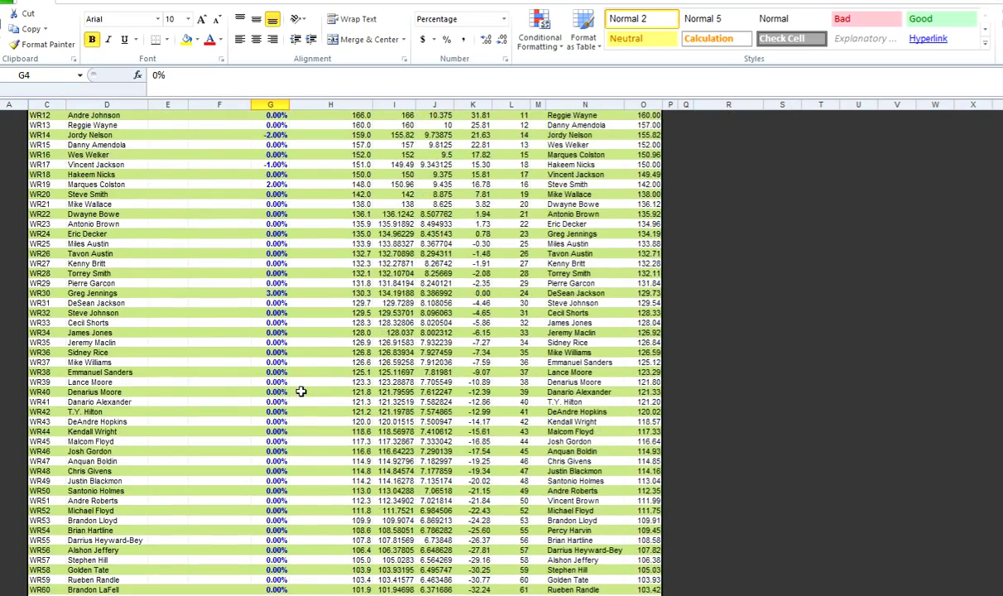
pyautogui.scroll(5, 292, 526)
pyautogui.scroll(2, 293, 520)
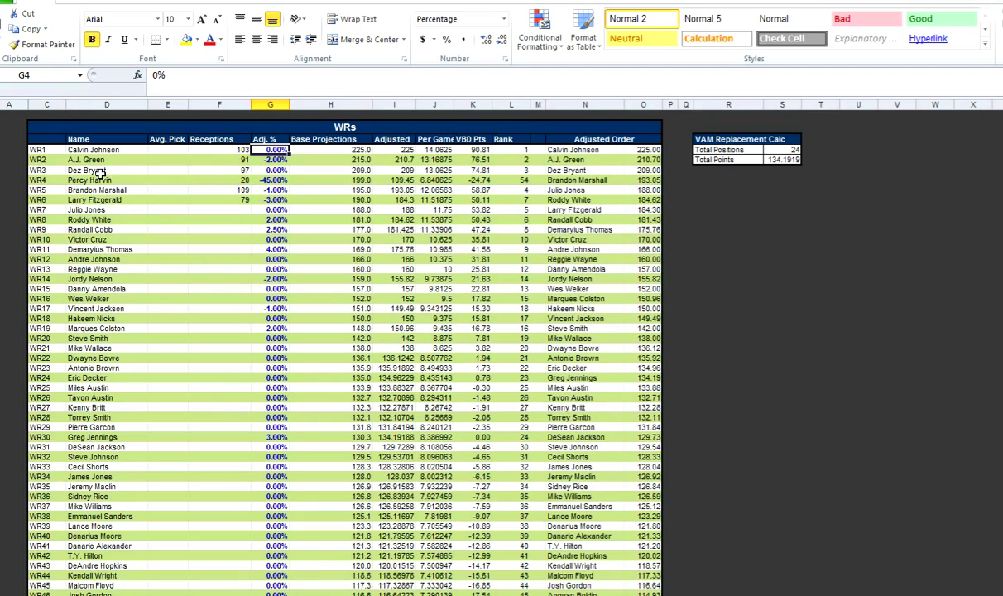
# - Examine Percy Harvin's adjustment entries and the Adjusted formula in I4 with the Adj. % and Base Projections cells it references
pyautogui.moveTo(93, 180); pyautogui.dragTo(273, 179)
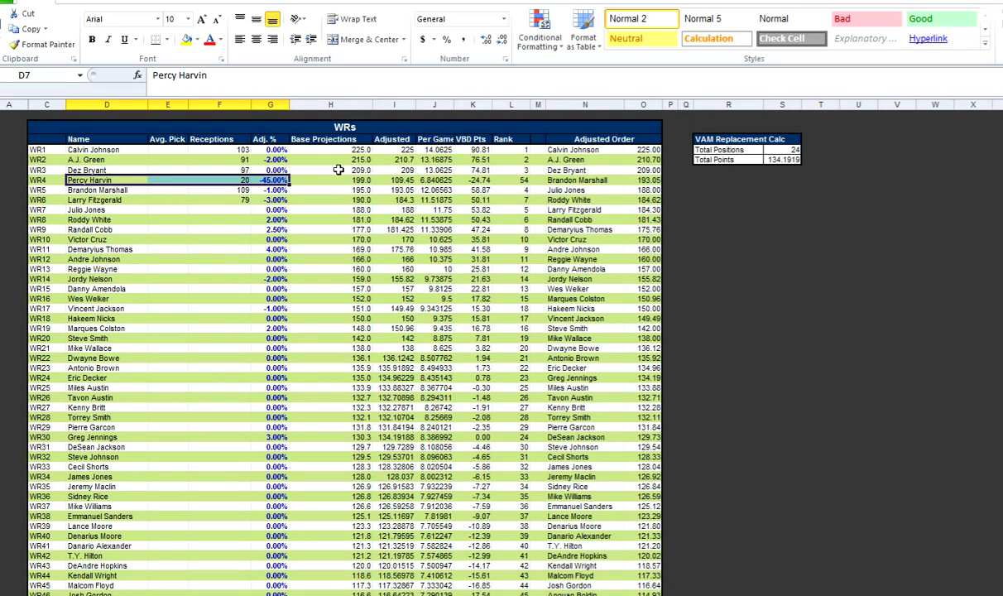
pyautogui.click(404, 149)
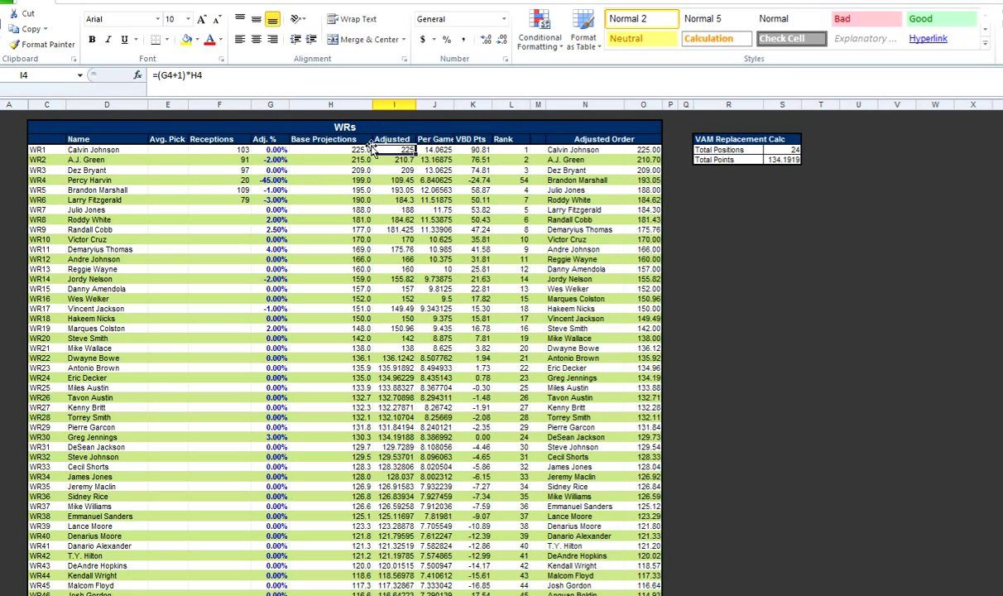
pyautogui.click(303, 150)
pyautogui.click(270, 149)
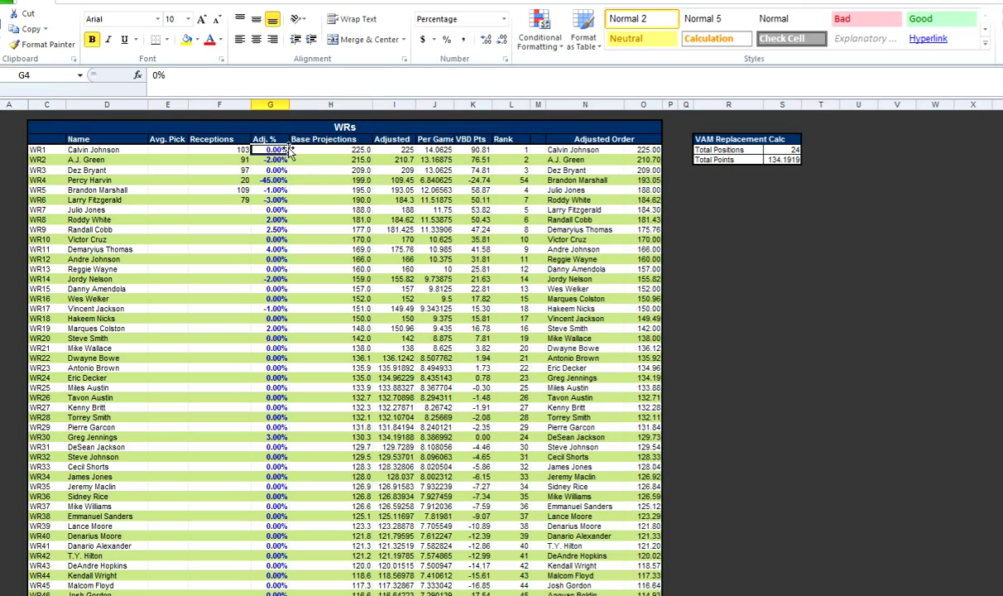
pyautogui.doubleClick(383, 149)
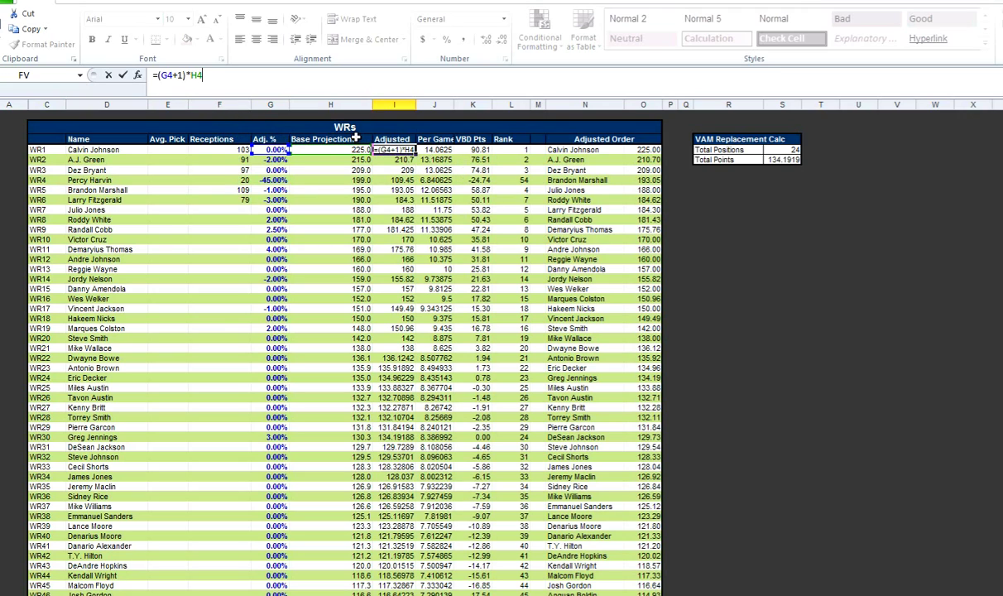
pyautogui.hotkey('ctrl', 'Return')
# - Remove the fill from cell F1 above the Receptions column and enter 1 in it
pyautogui.click(224, 117)
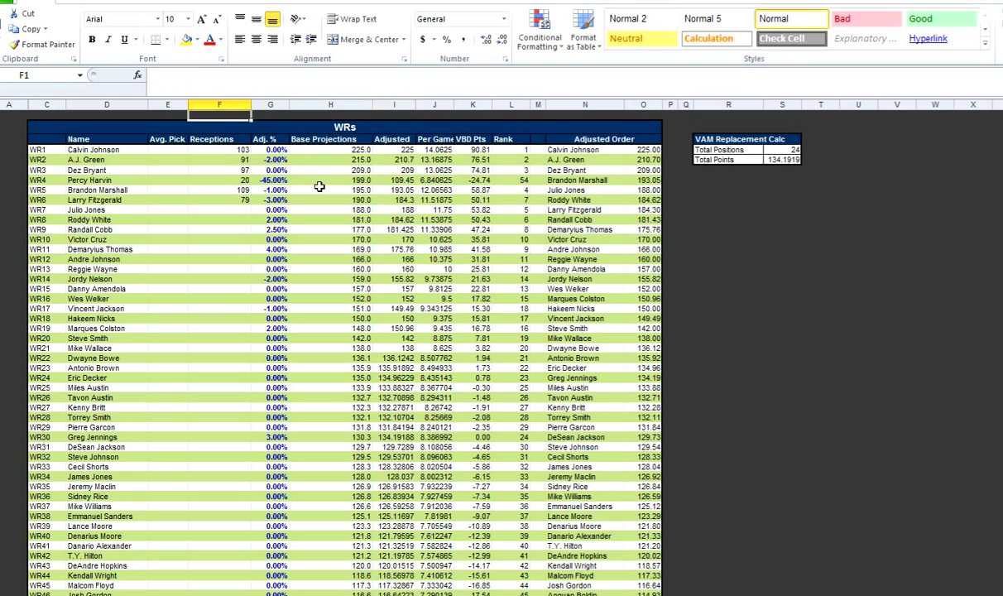
pyautogui.click(196, 40)
pyautogui.click(186, 69)
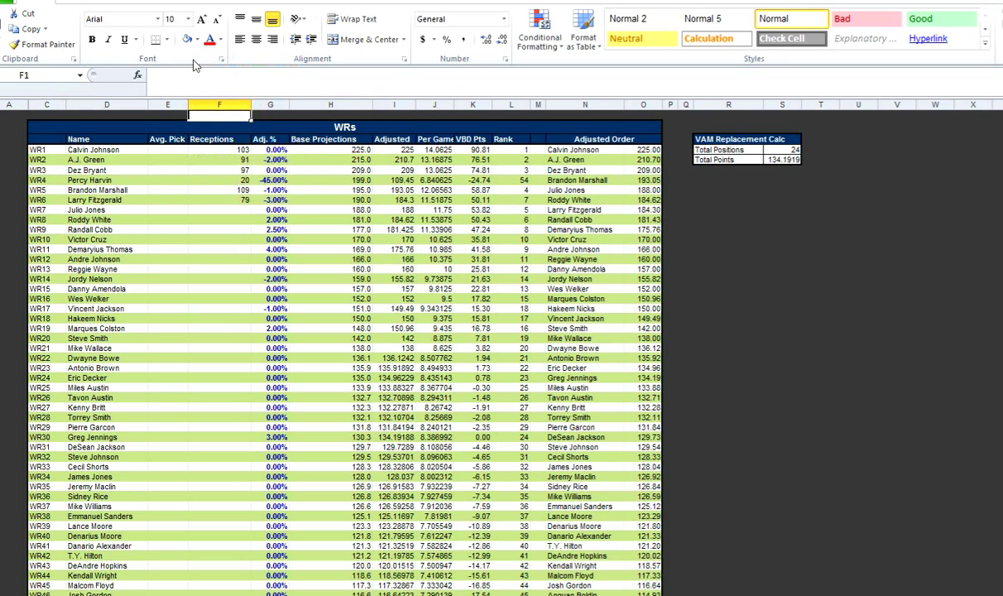
pyautogui.click(196, 41)
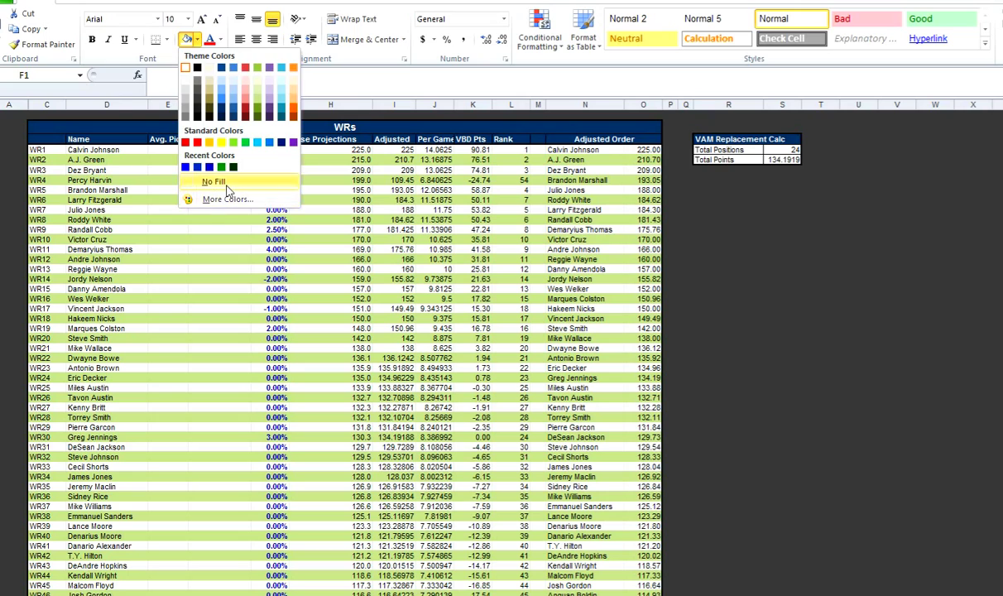
pyautogui.click(203, 182)
pyautogui.write('1')
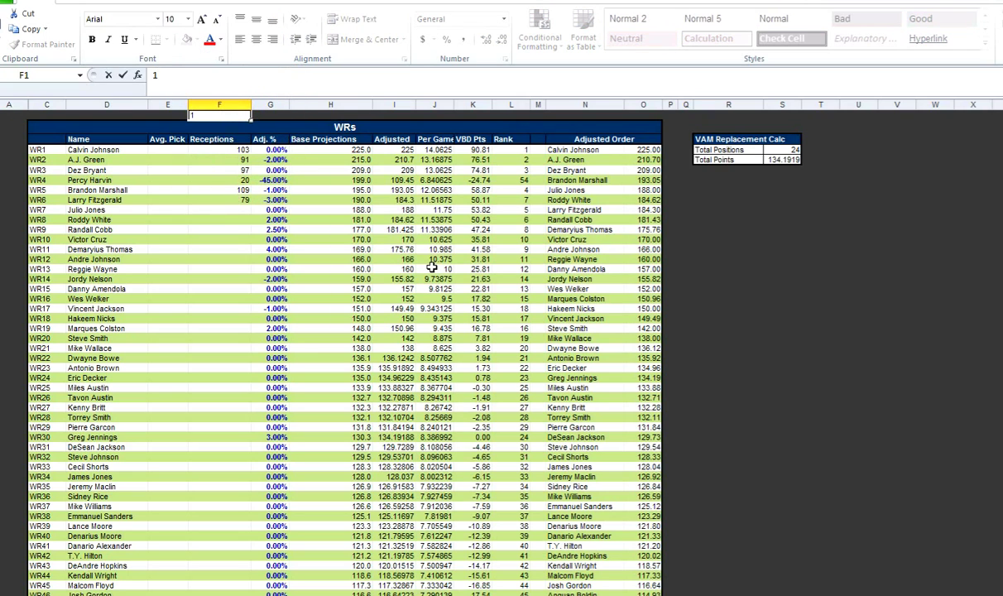
pyautogui.hotkey('ctrl', 'Return')
# - Extend Calvin Johnson's Adjusted formula in I4 to =(G4+1)*H4+F4*F1 so it adds his receptions multiplied by F1
pyautogui.click(394, 150)
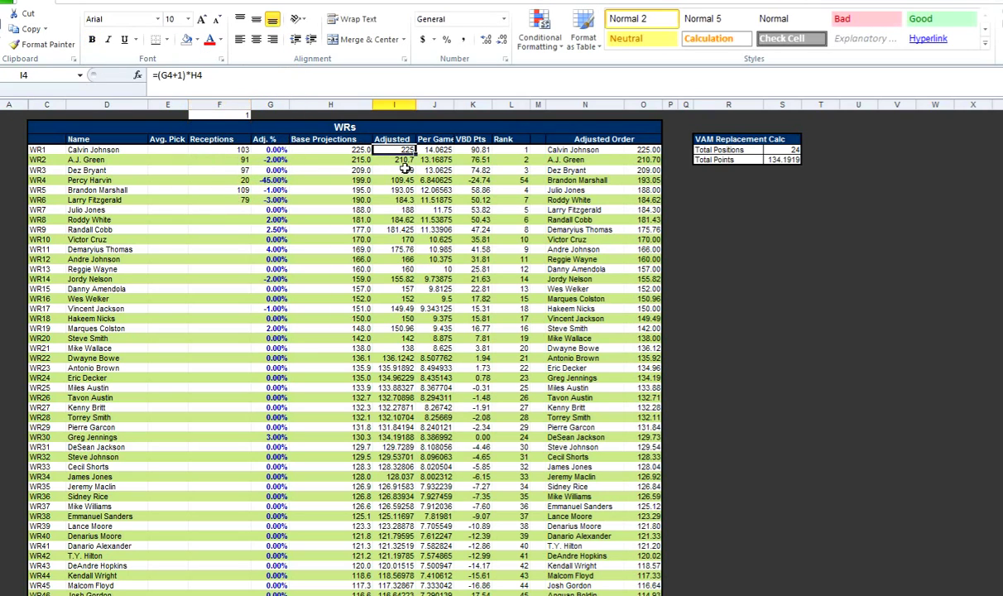
pyautogui.press('F2')
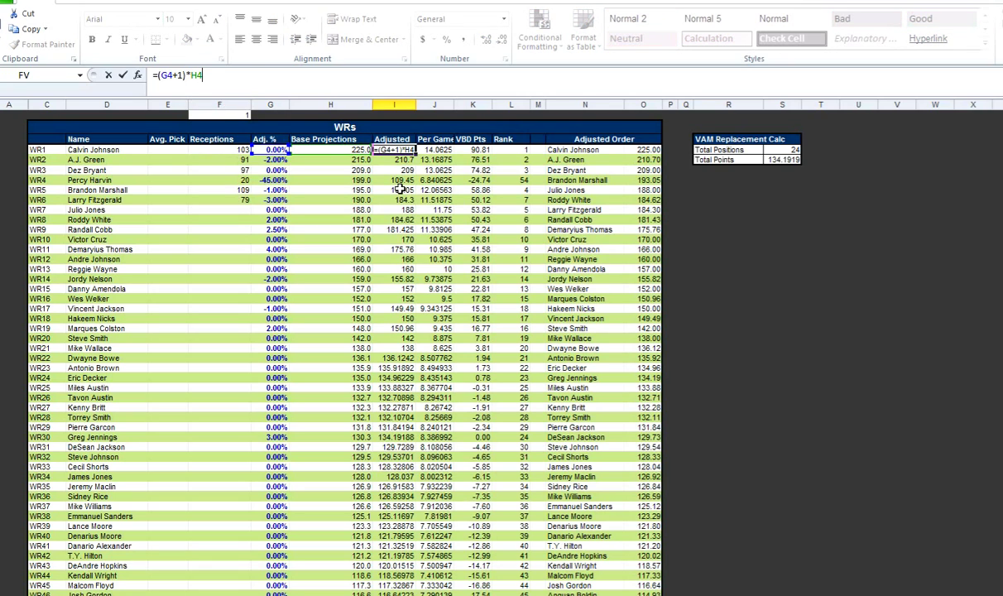
pyautogui.write('+')
pyautogui.click(225, 149)
pyautogui.write('*')
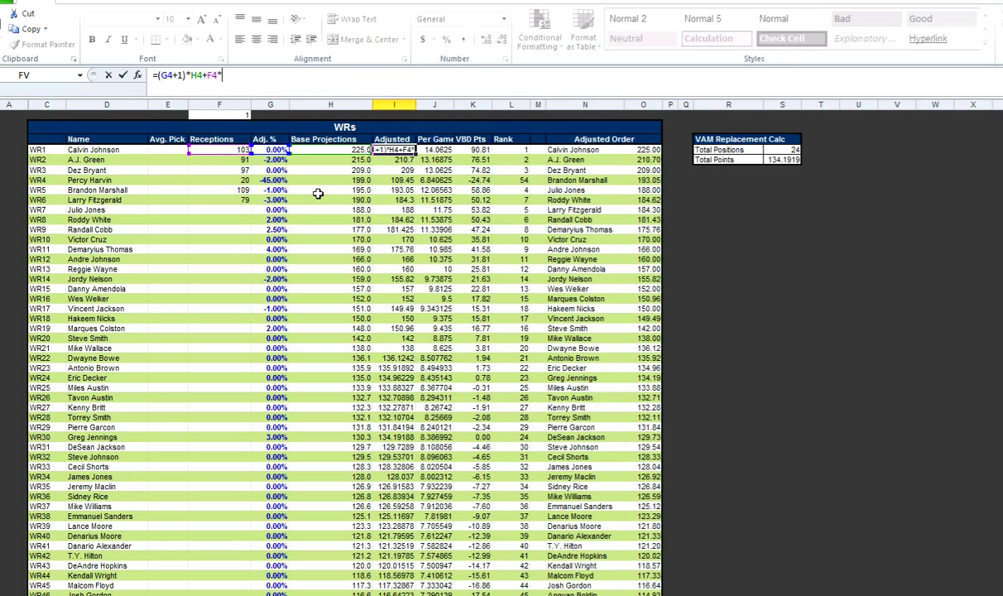
pyautogui.click(222, 116)
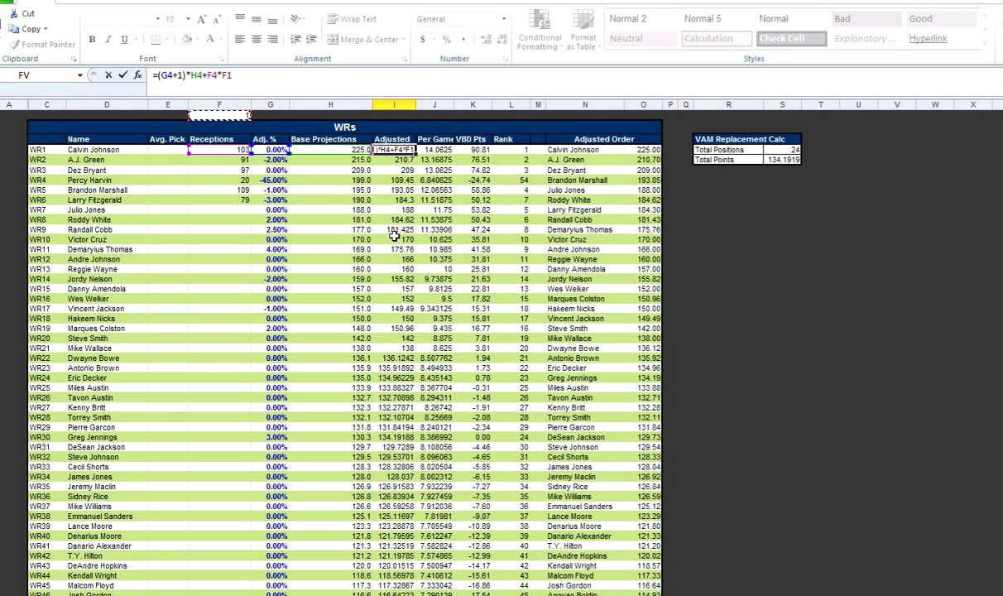
pyautogui.press('Return')
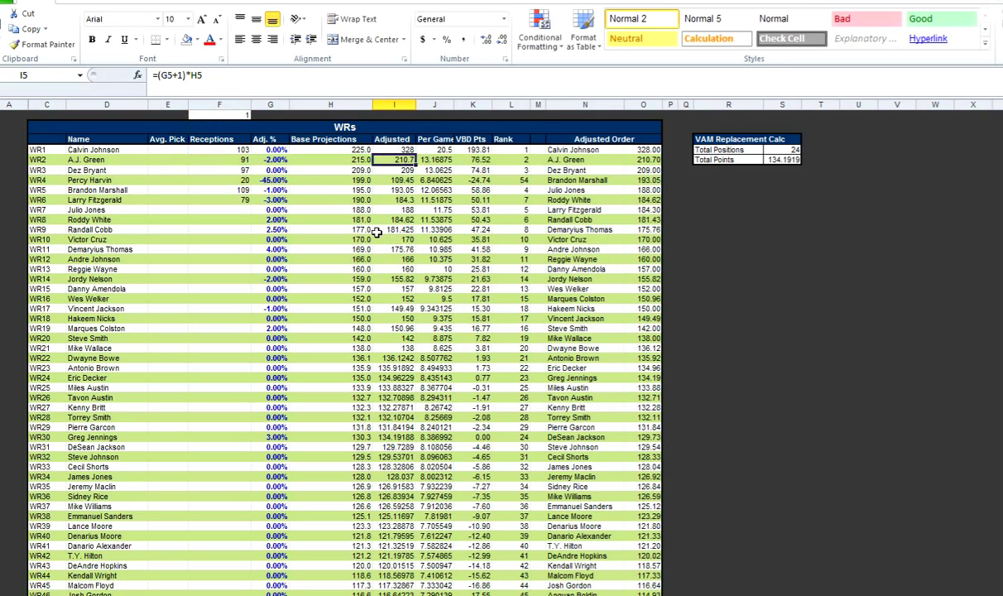
# - Make the F1 reference in the I4 formula absolute, giving =(G4+1)*H4+F4*$F$1
pyautogui.press('Up')
pyautogui.press('F2')
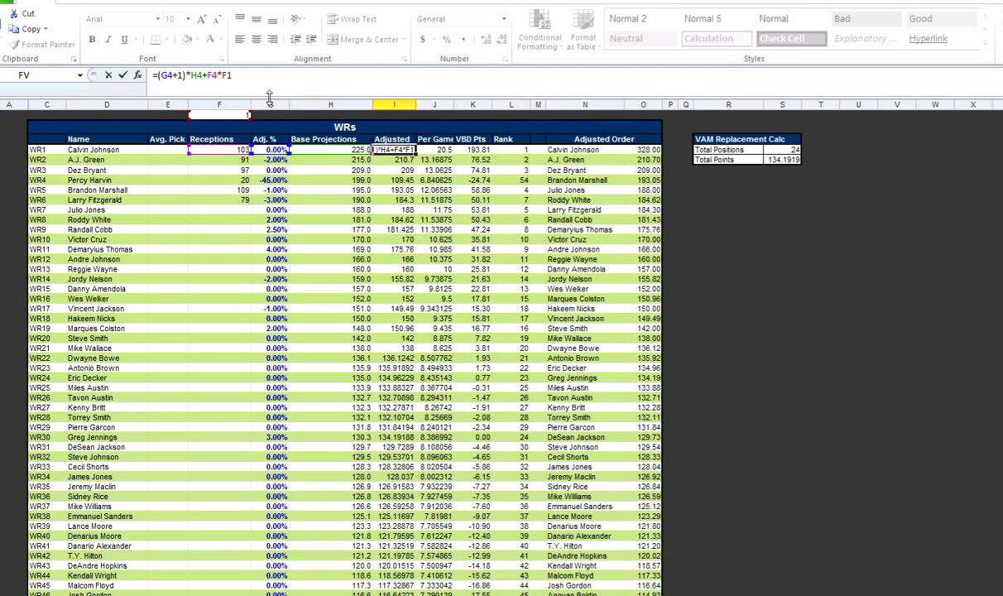
pyautogui.click(236, 76)
pyautogui.rightClick(234, 73)
pyautogui.press('Escape')
pyautogui.write('$F$')
pyautogui.press('Return')
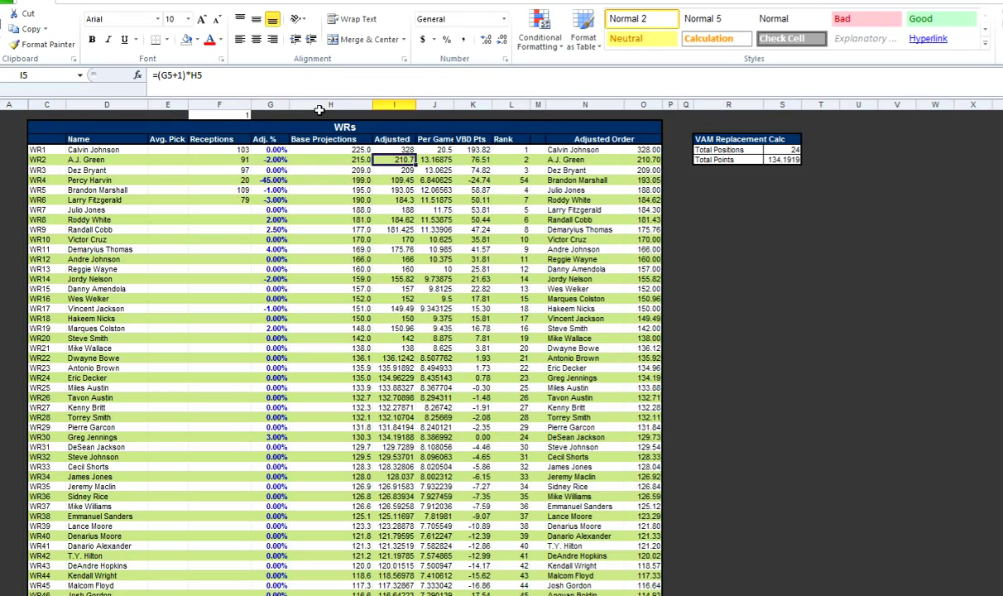
# - Copy the I4 formula down the Adjusted column through Mike Wallace's row, I4:I24
pyautogui.press('Up')
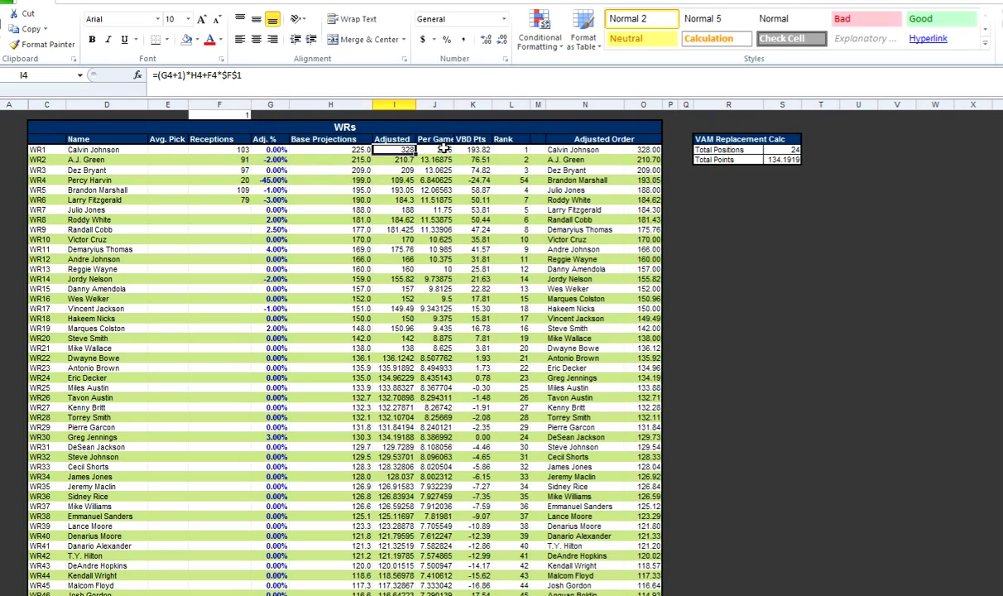
pyautogui.hotkey('ctrl', 'c')
pyautogui.hotkey('shift', 'Down')
pyautogui.hotkey('shift', 'Down')
pyautogui.hotkey('shift', 'Down')
pyautogui.hotkey('shift', 'Down')
pyautogui.hotkey('shift', 'Down')
pyautogui.hotkey('shift', 'Down')
pyautogui.hotkey('shift', 'Down')
pyautogui.hotkey('shift', 'Down')
pyautogui.hotkey('shift', 'Down')
pyautogui.hotkey('shift', 'Down')
pyautogui.hotkey('shift', 'Down')
pyautogui.hotkey('shift', 'Down')
pyautogui.hotkey('shift', 'Down')
pyautogui.hotkey('shift', 'Down')
pyautogui.hotkey('shift', 'Down')
pyautogui.hotkey('shift', 'Down')
pyautogui.hotkey('shift', 'Down')
pyautogui.hotkey('shift', 'Down')
pyautogui.hotkey('shift', 'Down')
pyautogui.hotkey('shift', 'Down')
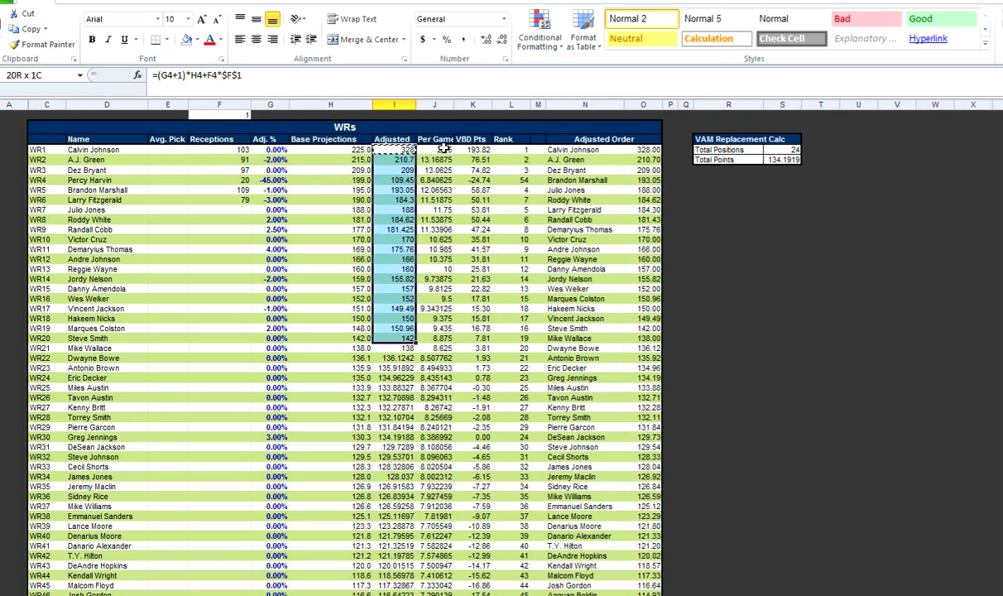
pyautogui.hotkey('ctrl', 'alt', 'v')
pyautogui.press('Return')
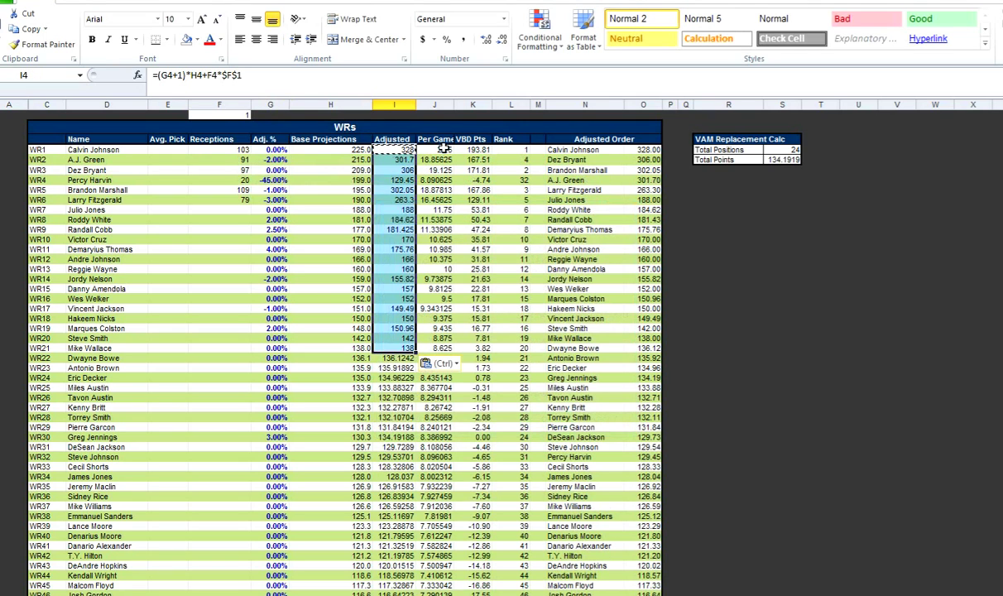
# - Check the copied Adjusted formulas in the rows below Calvin Johnson for correct row references and the fixed $F$1 reference
pyautogui.press('Down')
pyautogui.press('Down')
pyautogui.press('F2')
pyautogui.press('Escape')
pyautogui.press('Up')
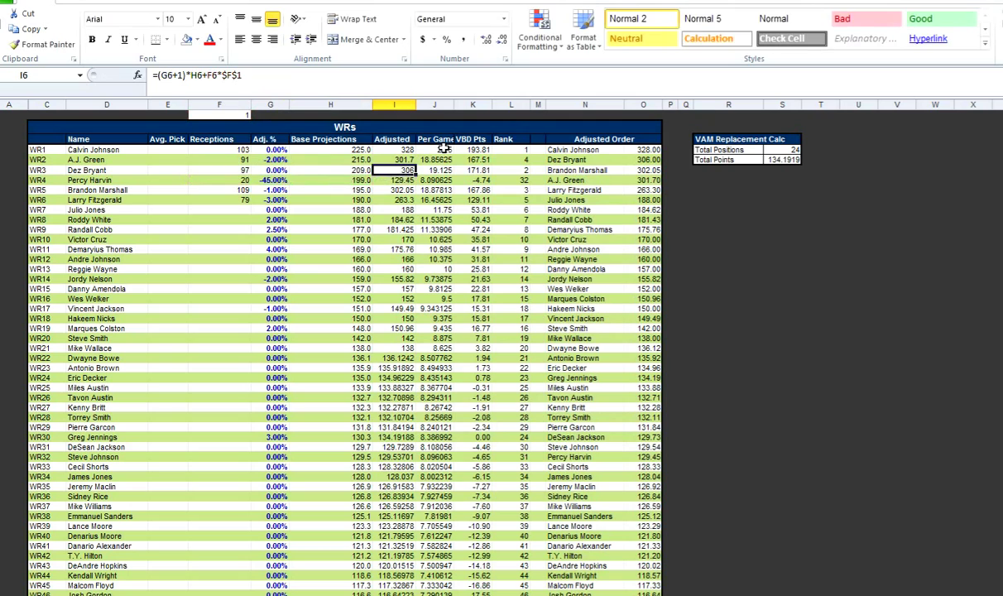
pyautogui.press('F2')
pyautogui.press('Escape')
pyautogui.press('Down')
pyautogui.press('Down')
# - Try a reception multiplier of 0.5 in cell F1, and undo the change
pyautogui.hotkey('ctrl', 'Home')
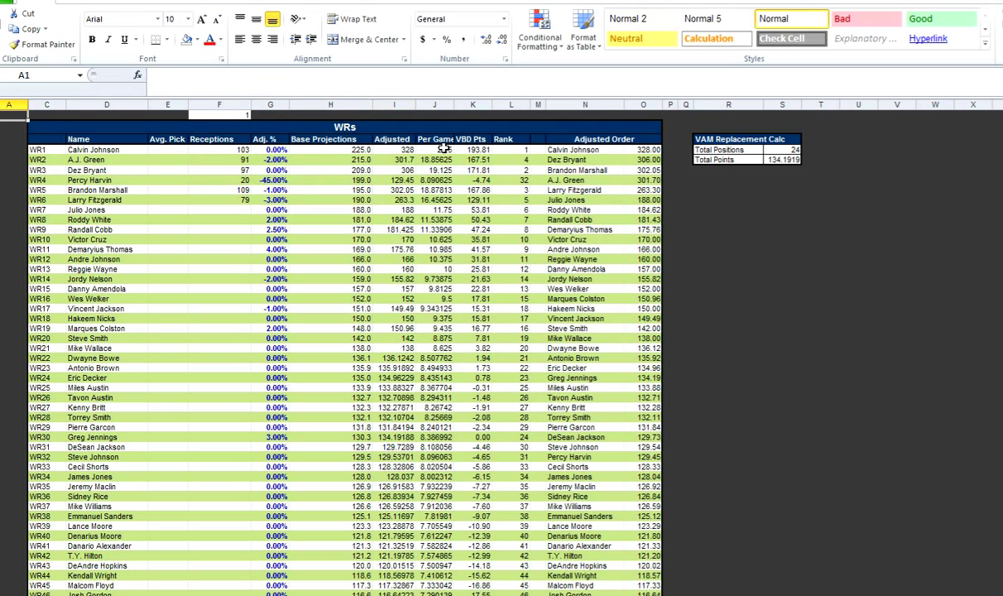
pyautogui.press('Right')
pyautogui.press('Right')
pyautogui.press('Right')
pyautogui.press('Right')
pyautogui.press('Right')
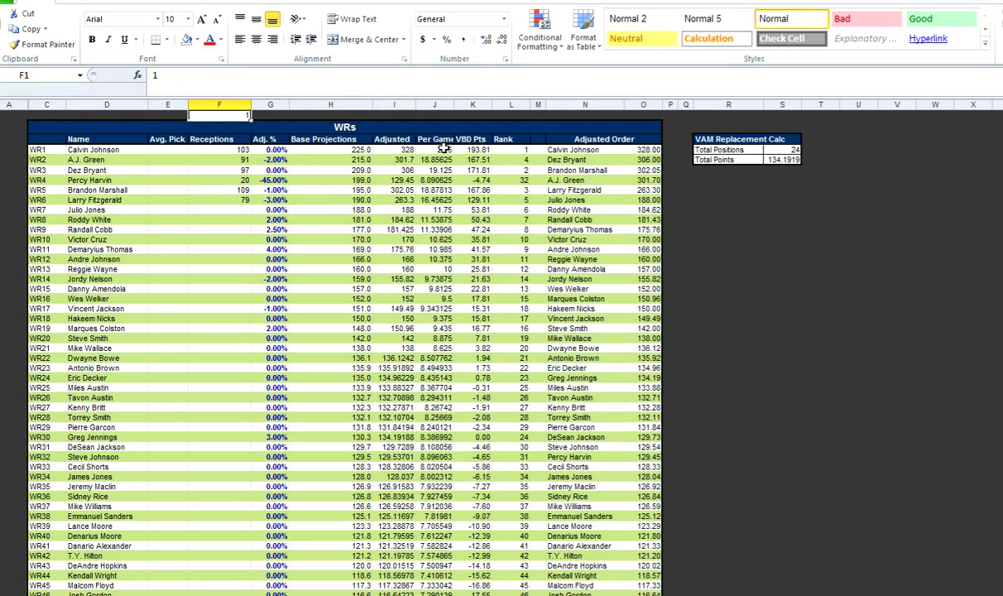
pyautogui.write('0.5')
pyautogui.press('Return')
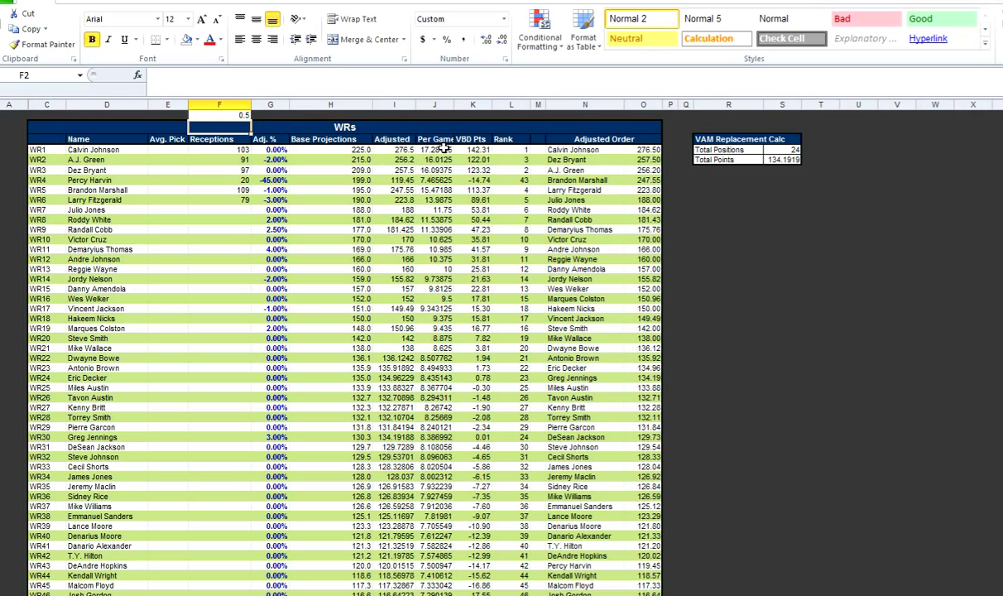
pyautogui.hotkey('ctrl', 'z')
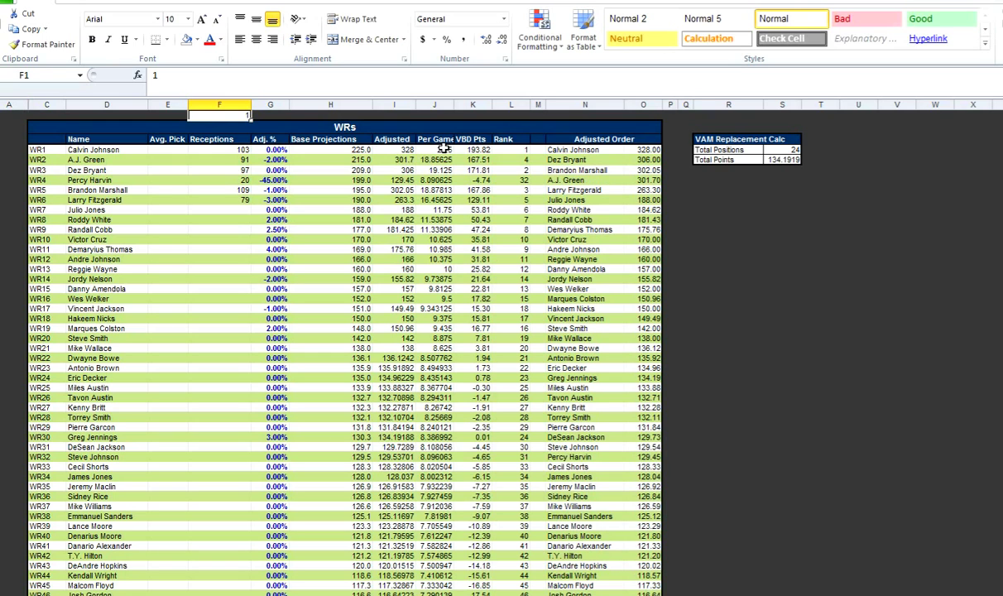
# - Insert three blank columns directly after the player name column C in the pasted projections sheet
pyautogui.hotkey('ctrl', 'pagedown')
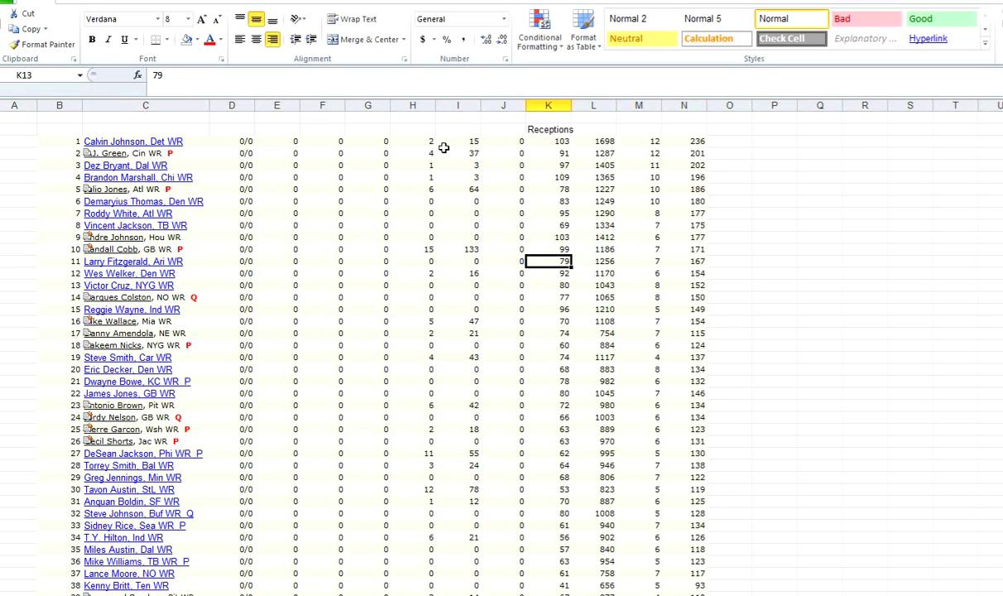
pyautogui.press('Left')
pyautogui.press('Left')
pyautogui.press('Left')
pyautogui.press('Left')
pyautogui.press('Left')
pyautogui.press('Left')
pyautogui.press('Left')
pyautogui.press('Left')
pyautogui.hotkey('ctrl', 'space')
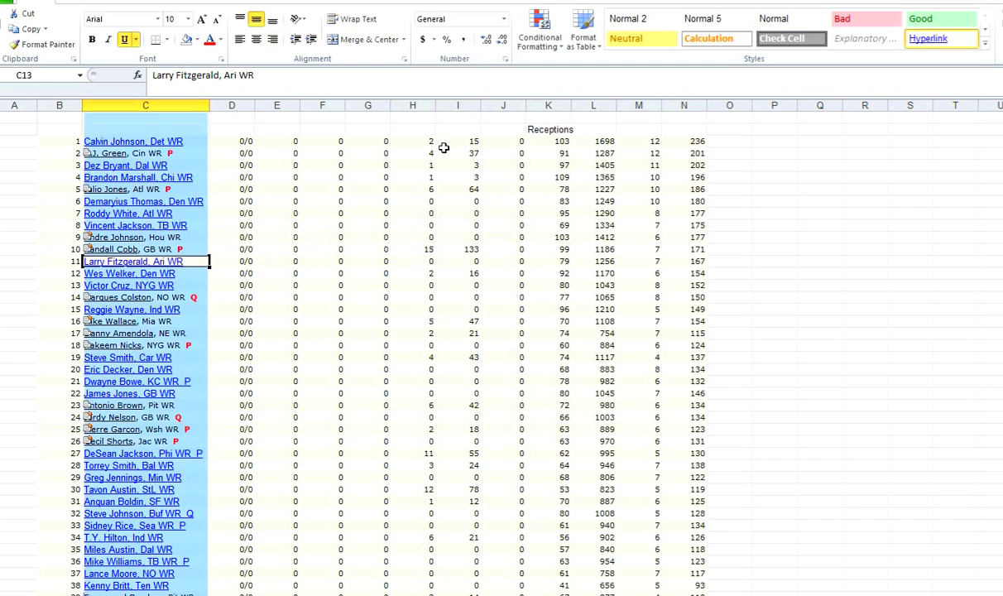
pyautogui.press('Right')
pyautogui.hotkey('ctrl', 'space')
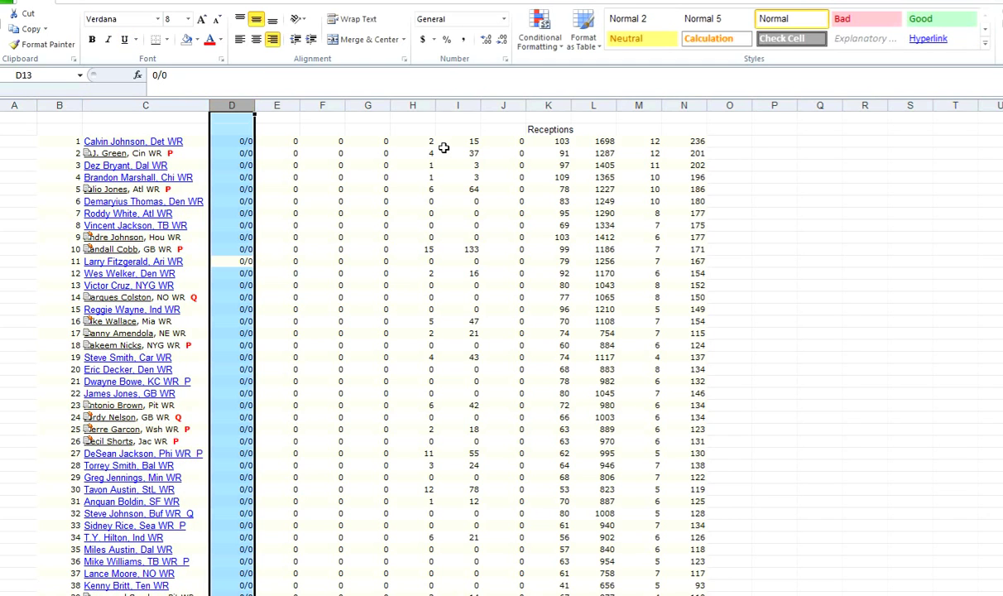
pyautogui.hotkey('ctrl', 'shift', '+')
pyautogui.hotkey('ctrl', 'shift', '+')
pyautogui.hotkey('ctrl', 'shift', '+')
pyautogui.press('Left')
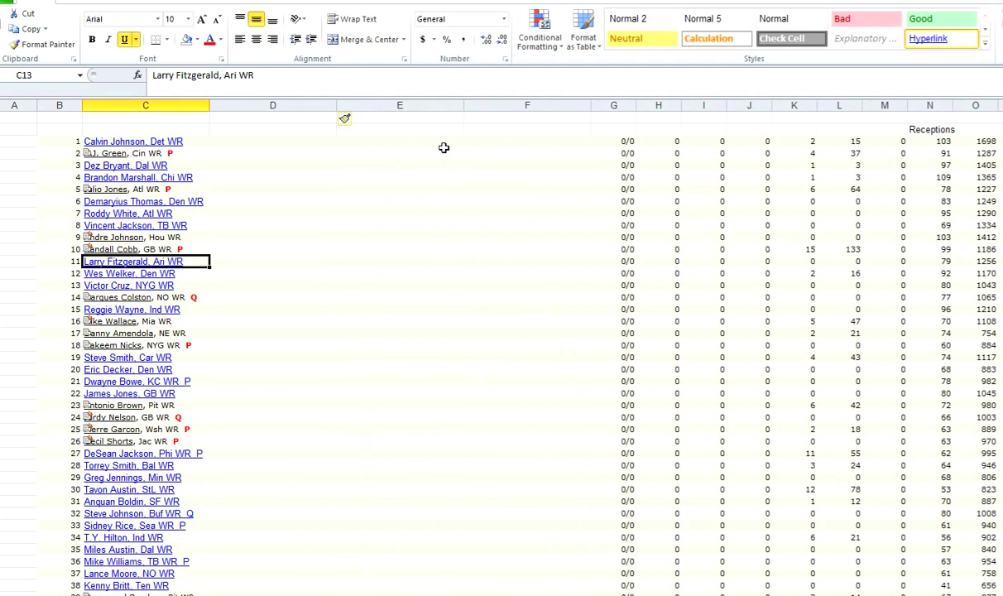
# - Delete the seven unneeded stat columns G through M that precede the Receptions column
pyautogui.press('Right')
pyautogui.press('Right')
pyautogui.press('Right')
pyautogui.press('Right')
pyautogui.hotkey('ctrl', 'shift', 'Right')
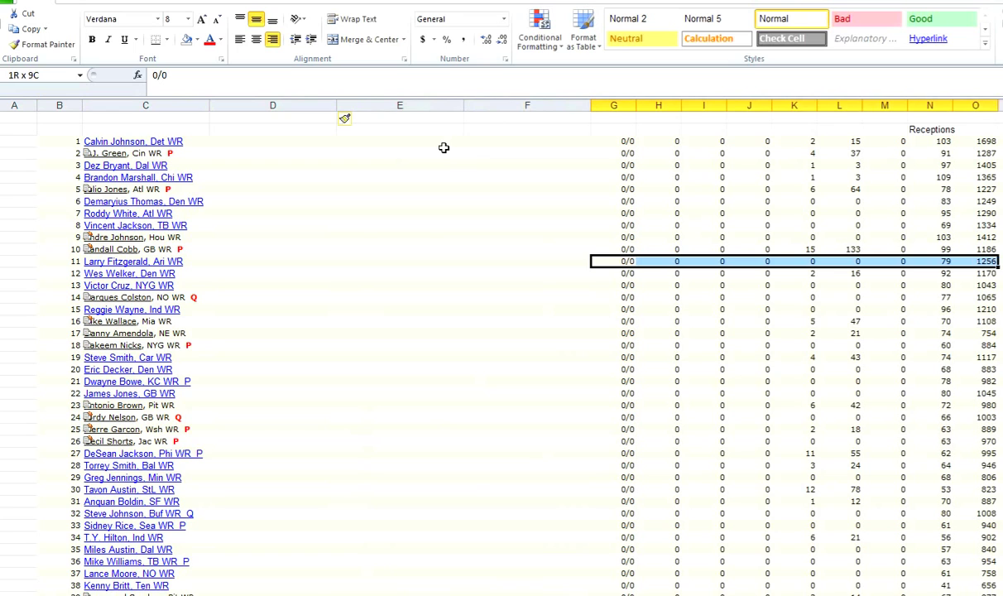
pyautogui.hotkey('shift', 'Left')
pyautogui.hotkey('shift', 'Left')
pyautogui.hotkey('shift', 'Left')
pyautogui.hotkey('ctrl', 'space')
pyautogui.hotkey('ctrl', '-')
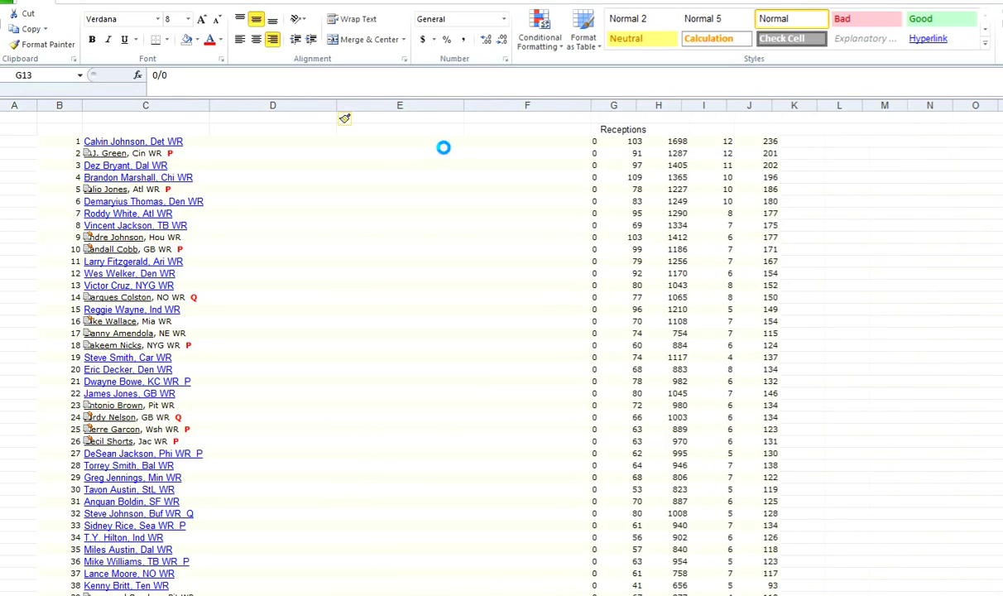
# - Split column C with Text to Columns as delimited text with comma as a delimiter, replacing the destination cells' contents
pyautogui.press('Left')
pyautogui.press('Left')
pyautogui.press('Left')
pyautogui.press('Left')
pyautogui.hotkey('ctrl', 'space')
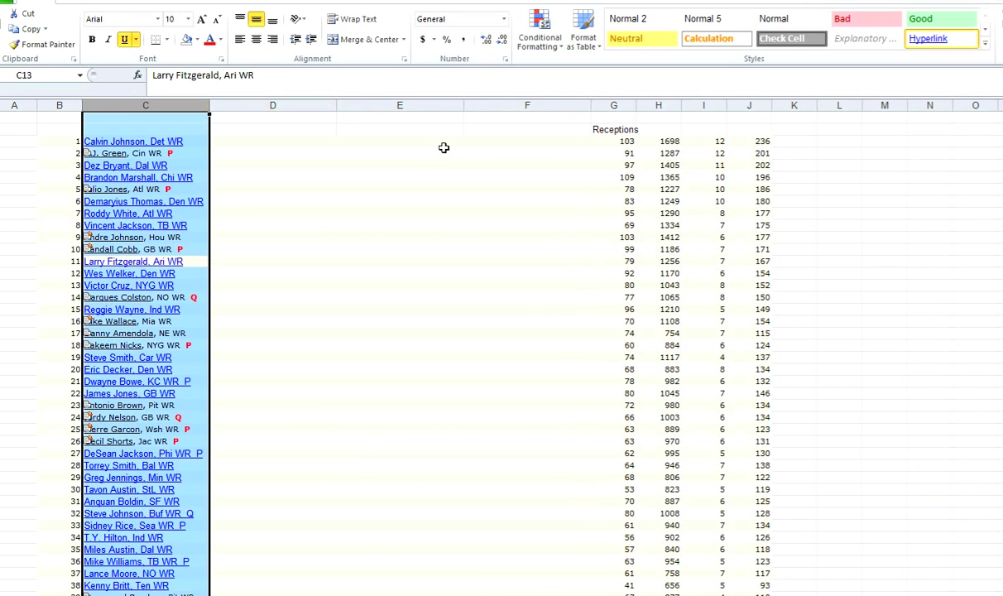
pyautogui.hotkey('alt', 'd')
pyautogui.press('e')
pyautogui.press('Escape')
pyautogui.hotkey('alt', 'd')
pyautogui.press('e')
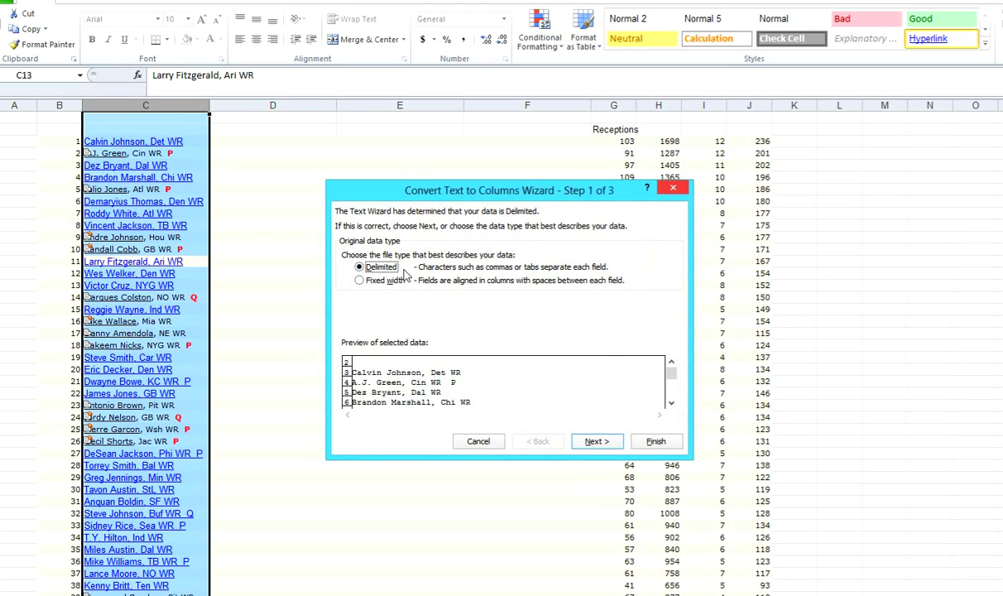
pyautogui.click(588, 441)
pyautogui.click(364, 280)
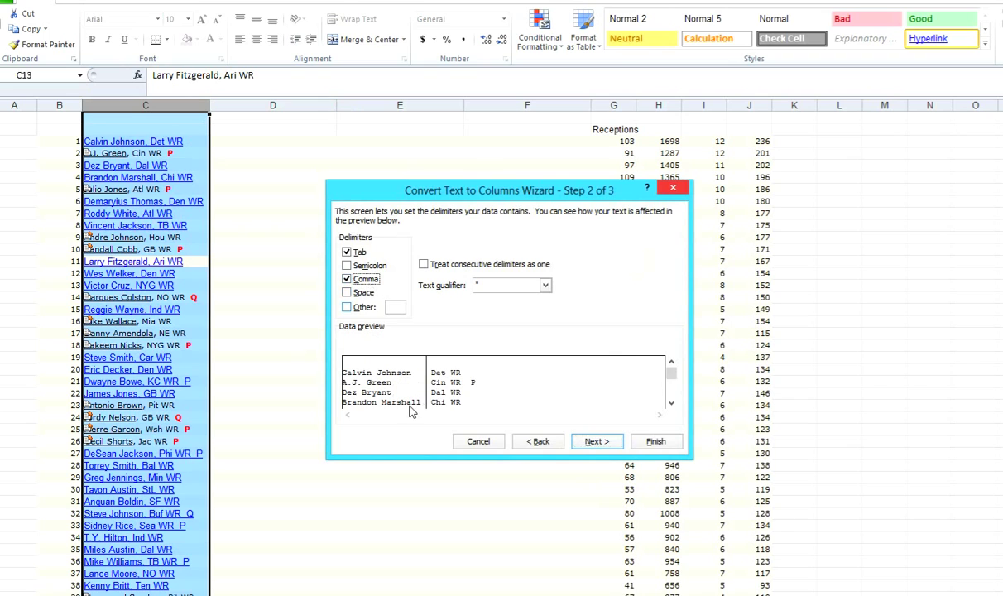
pyautogui.click(655, 441)
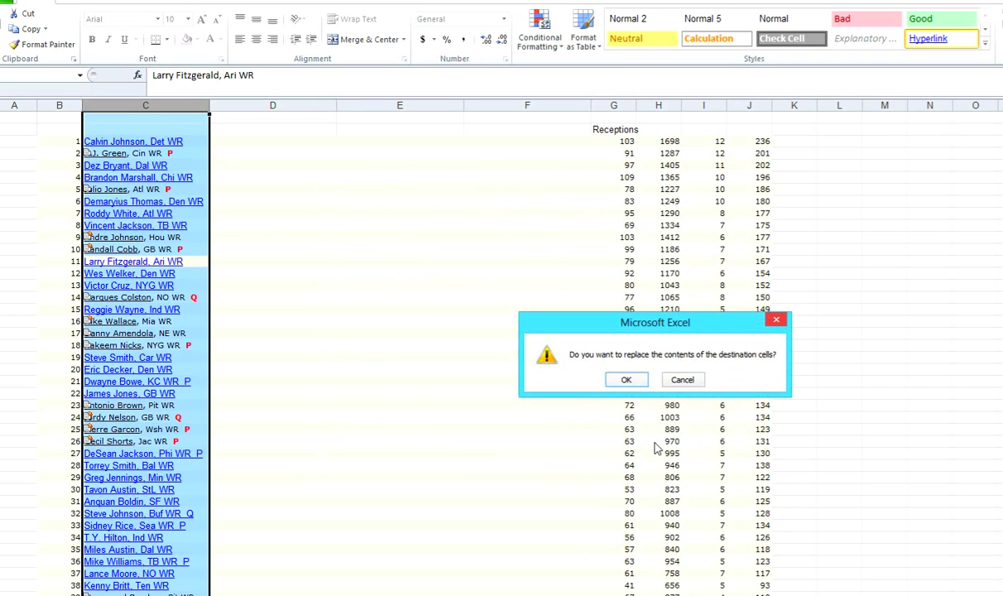
pyautogui.click(626, 379)
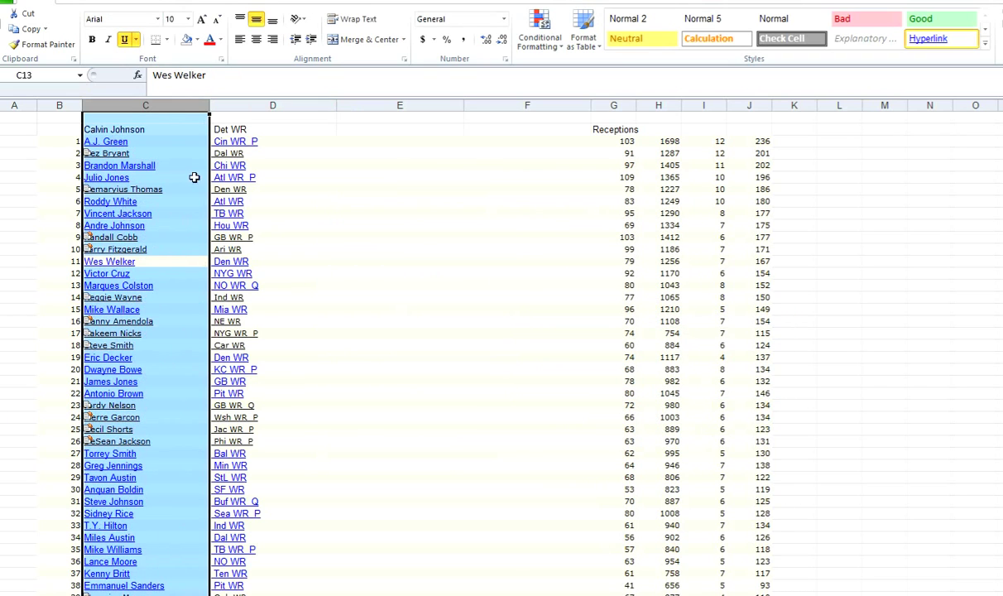
pyautogui.click(269, 141)
pyautogui.click(169, 130)
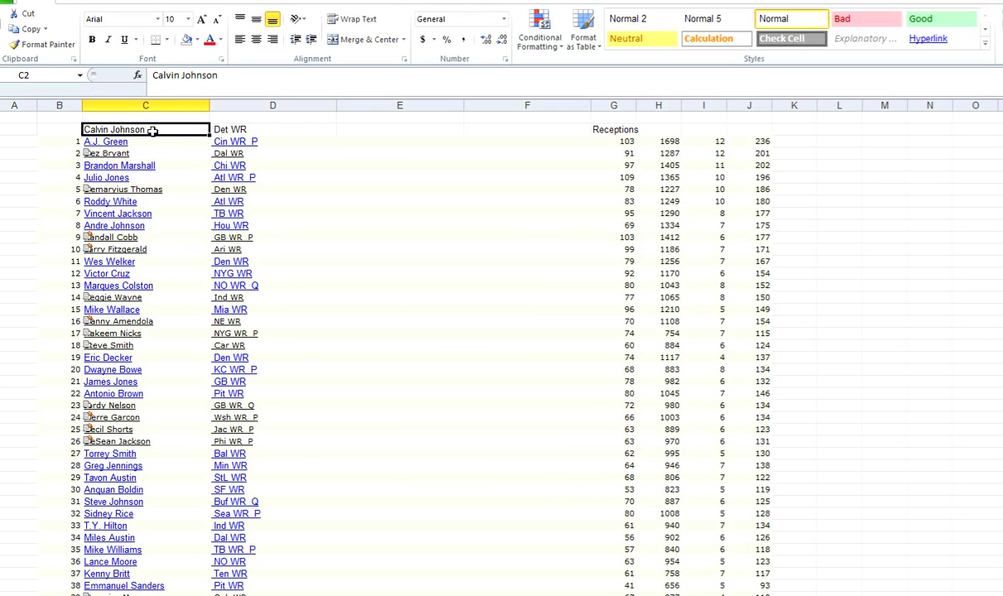
# - Move the player names and team data in columns C and D down one row, so they start in row 3
pyautogui.moveTo(170, 130); pyautogui.dragTo(275, 589)
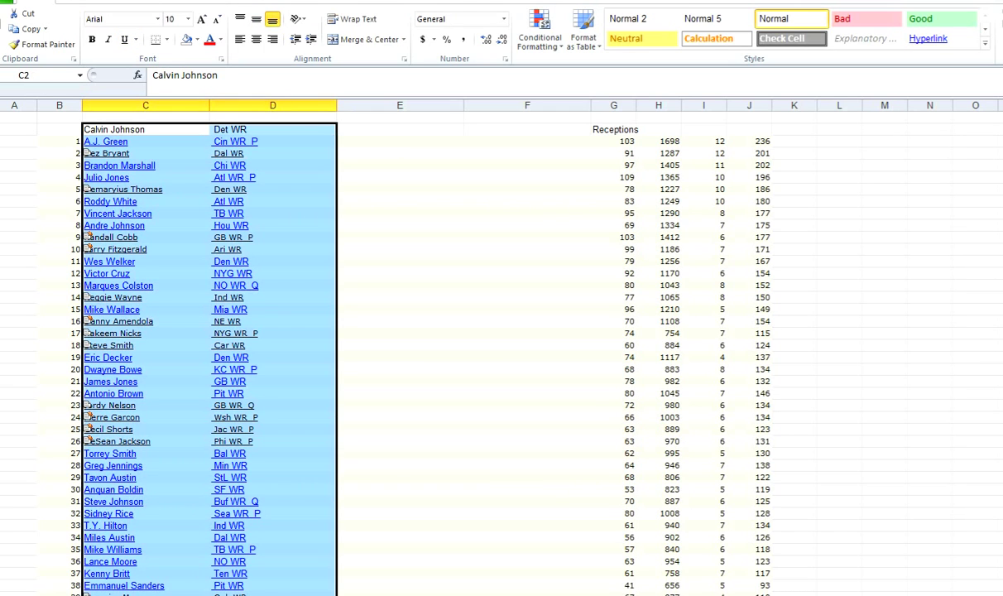
pyautogui.hotkey('ctrl', 'x')
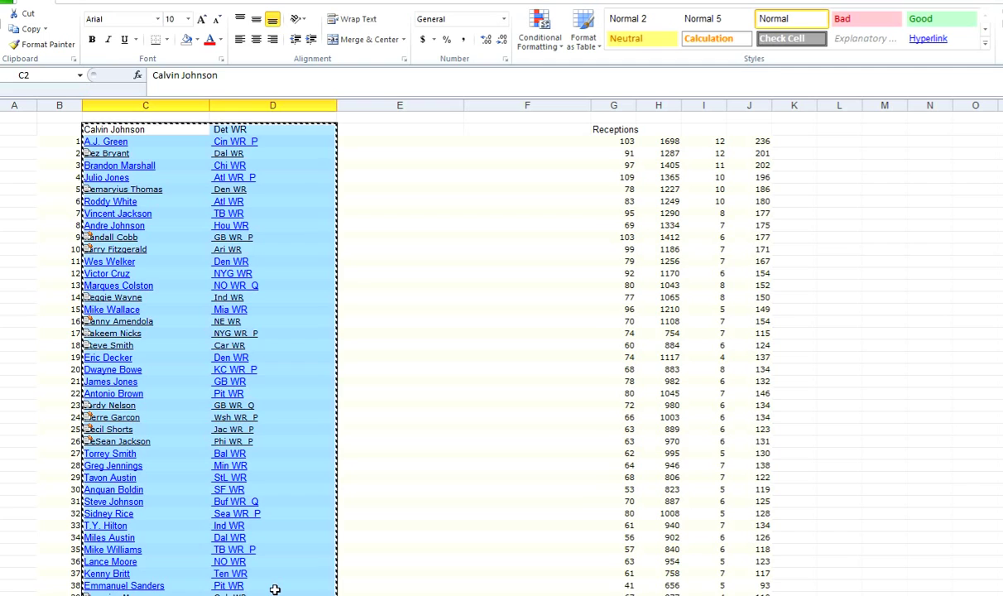
pyautogui.press('Down')
pyautogui.hotkey('ctrl', 'v')
pyautogui.press('Right')
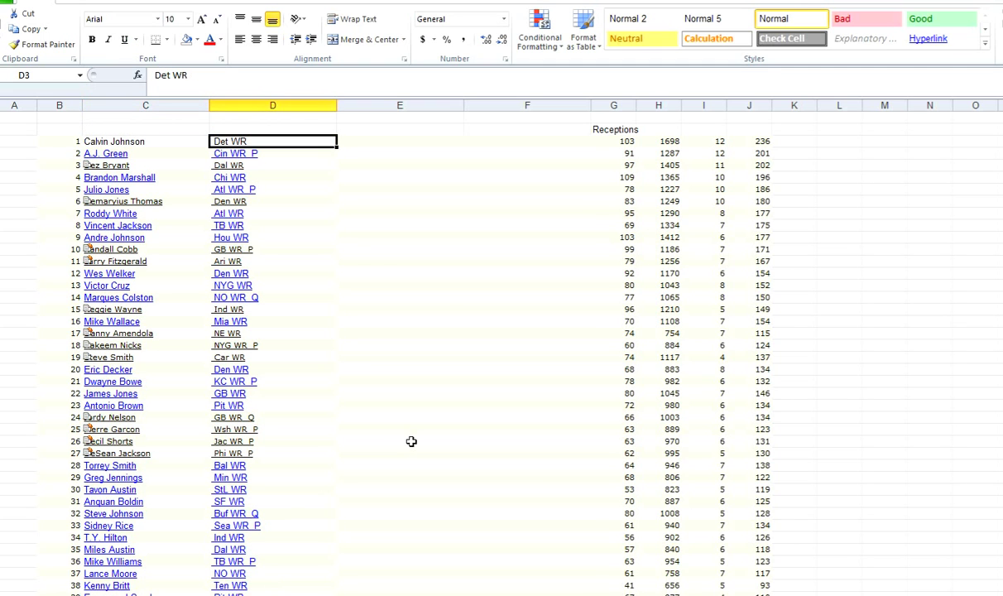
# - Delete columns D through F, which hold the team and position text and the blank columns
pyautogui.hotkey('ctrl', 'space')
pyautogui.keyDown('shift'); pyautogui.click(519, 129); pyautogui.keyUp('shift')
pyautogui.hotkey('ctrl', 'space')
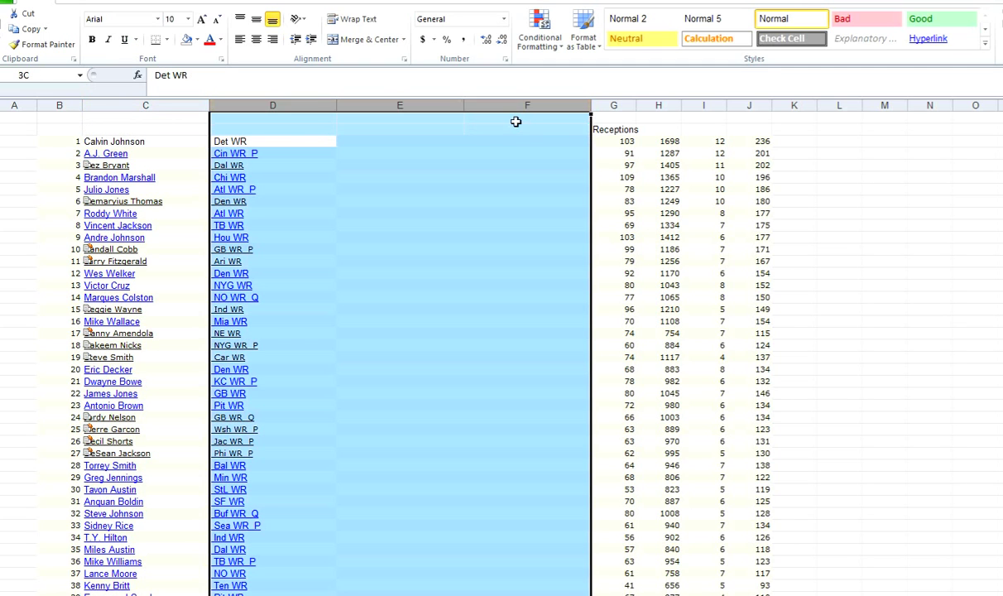
pyautogui.hotkey('ctrl', '-')
# - Delete the three stat columns E through G that follow the Receptions column
pyautogui.press('Left')
pyautogui.press('Right')
pyautogui.press('Right')
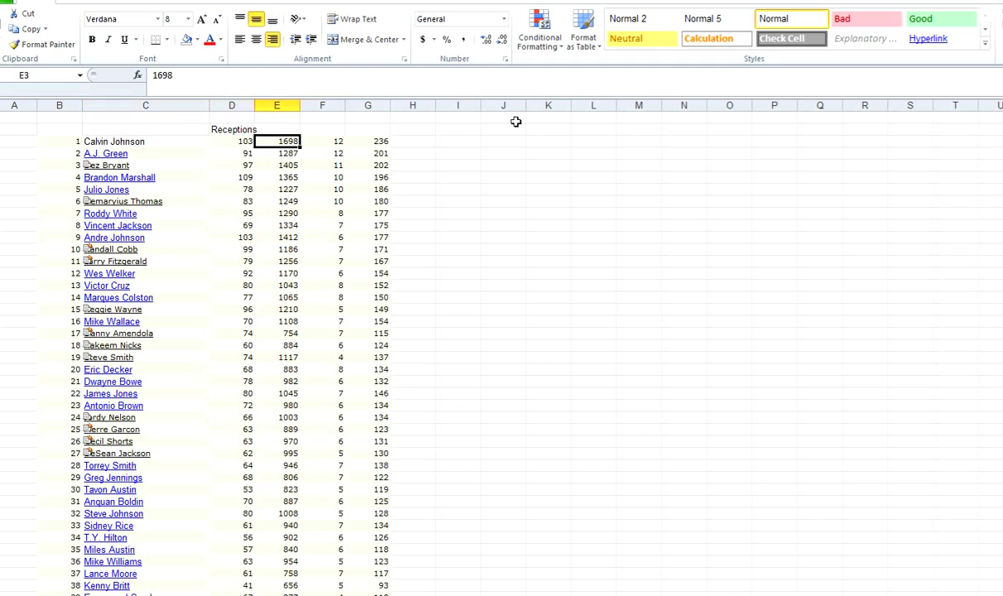
pyautogui.hotkey('ctrl', 'space')
pyautogui.hotkey('shift', 'Right')
pyautogui.hotkey('shift', 'Right')
pyautogui.hotkey('ctrl', '-')
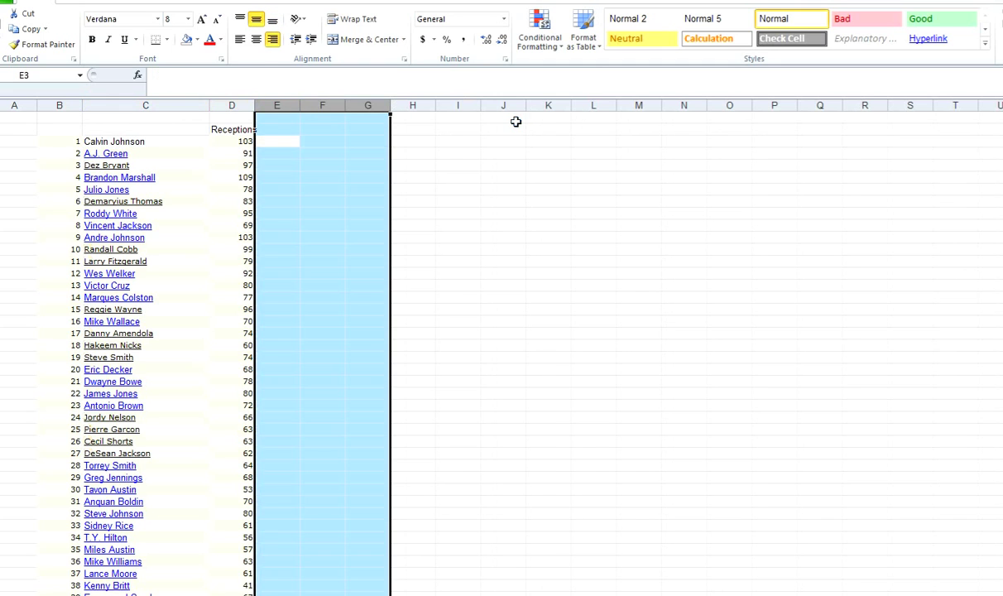
# - Begin a VLOOKUP formula in cell F4 of the WRs sheet with the player name in D4 as the lookup value
pyautogui.press('Left')
pyautogui.hotkey('ctrl', 'pageup')
pyautogui.press('Down')
pyautogui.press('Down')
pyautogui.press('Down')
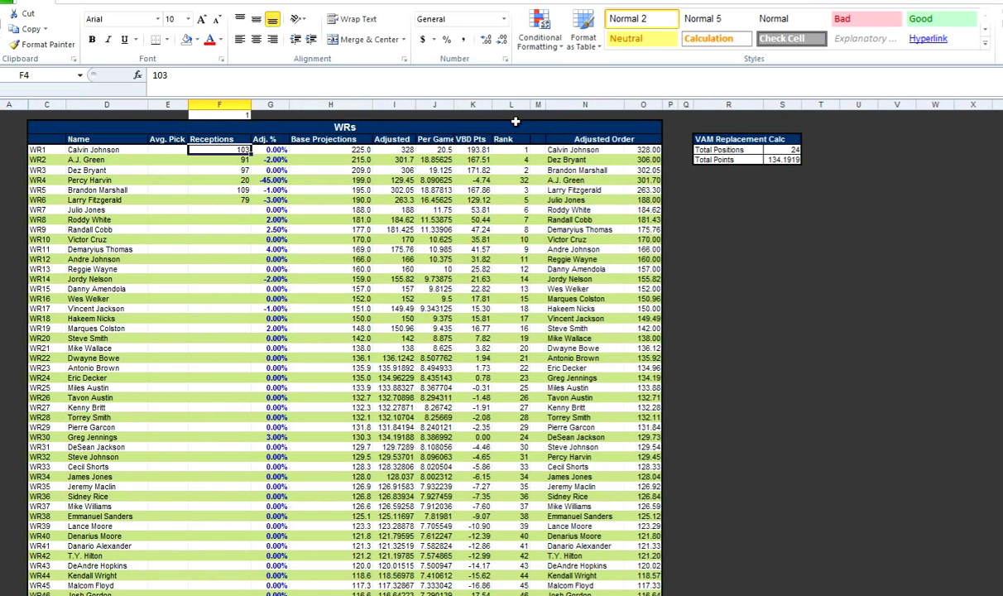
pyautogui.write('=vlookup(')
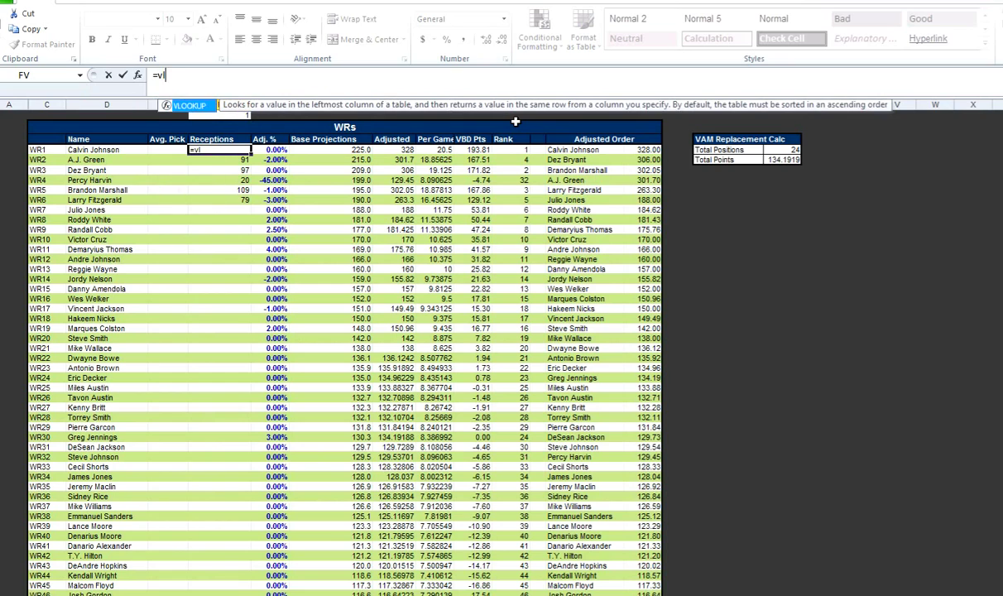
pyautogui.press('Left')
pyautogui.press('Left')
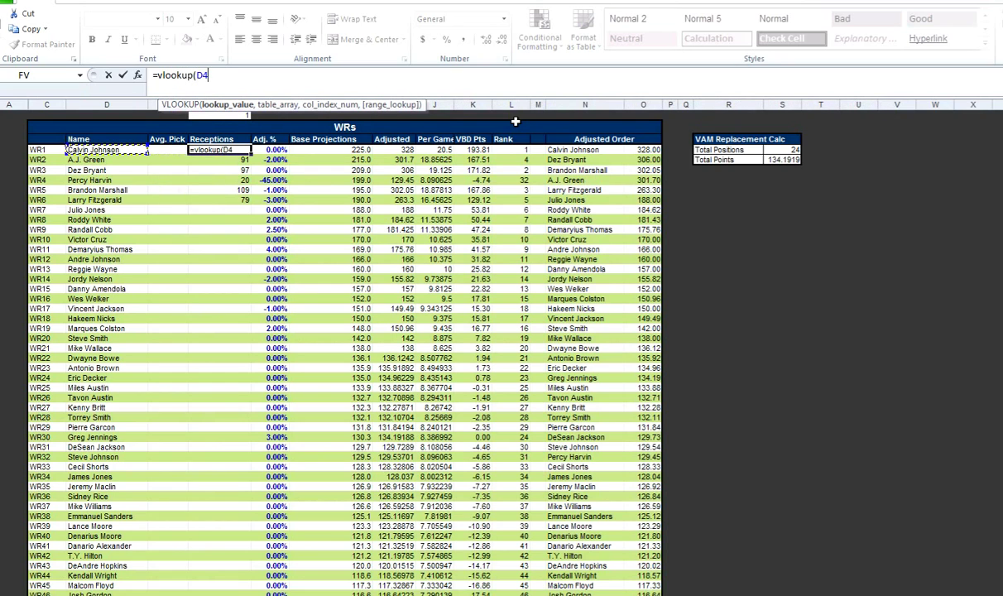
pyautogui.write(',')
# - Set the VLOOKUP's table array to the names and receptions range C3:D43 on Sheet1
pyautogui.hotkey('ctrl', 'pageup')
pyautogui.press('Down')
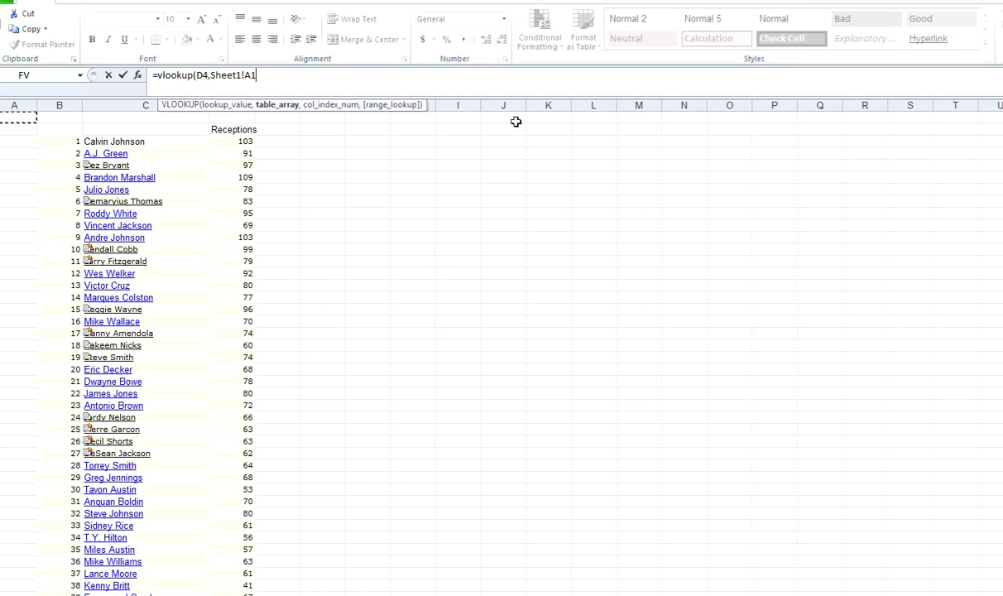
pyautogui.press('Right')
pyautogui.press('Right')
pyautogui.press('Down')
pyautogui.hotkey('shift', 'Right')
pyautogui.hotkey('ctrl', 'shift', 'Down')
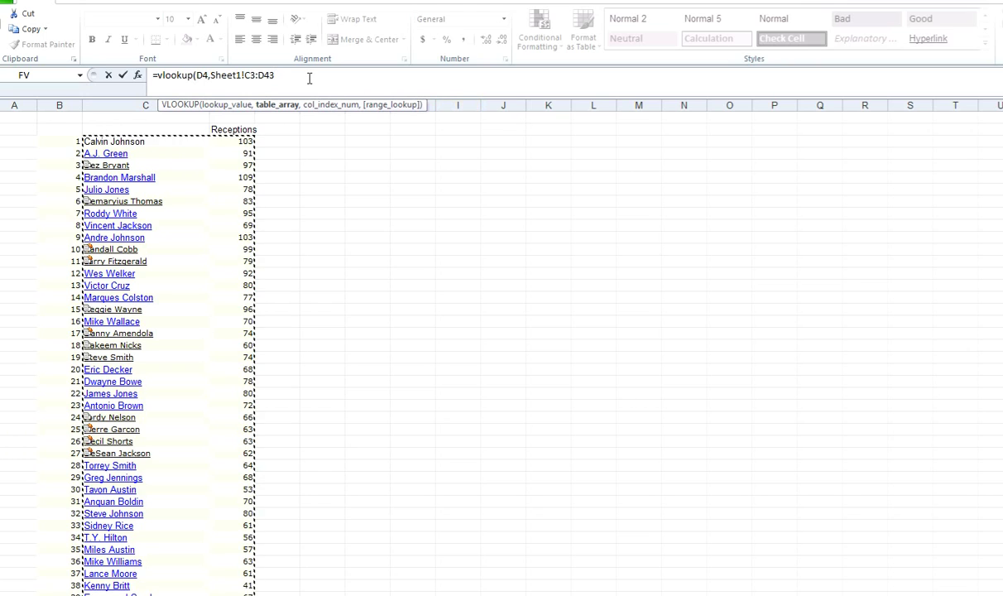
# - Complete the VLOOKUP with column index 2 and FALSE for an exact match
pyautogui.write(',')
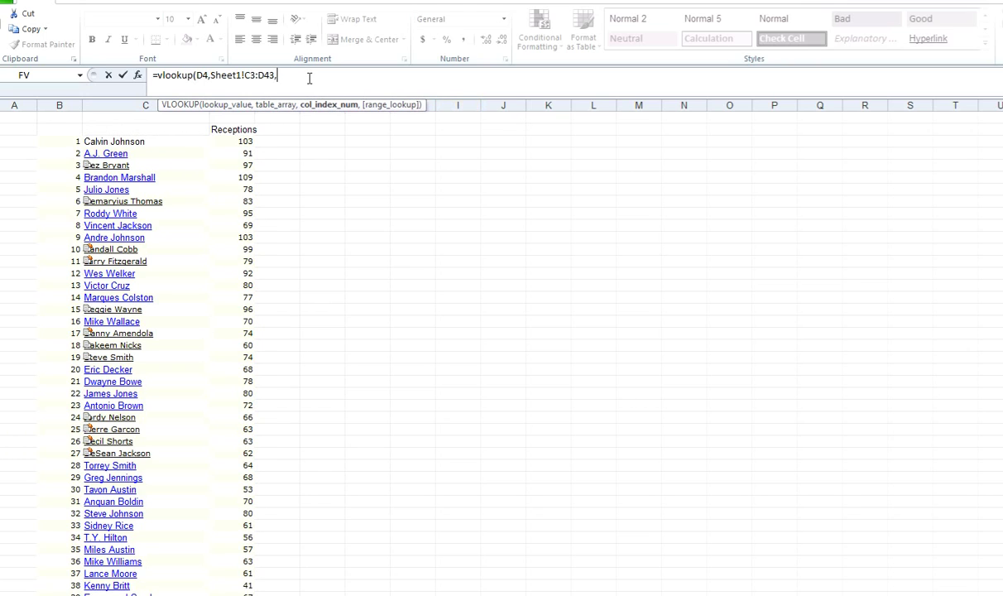
pyautogui.write('2,')
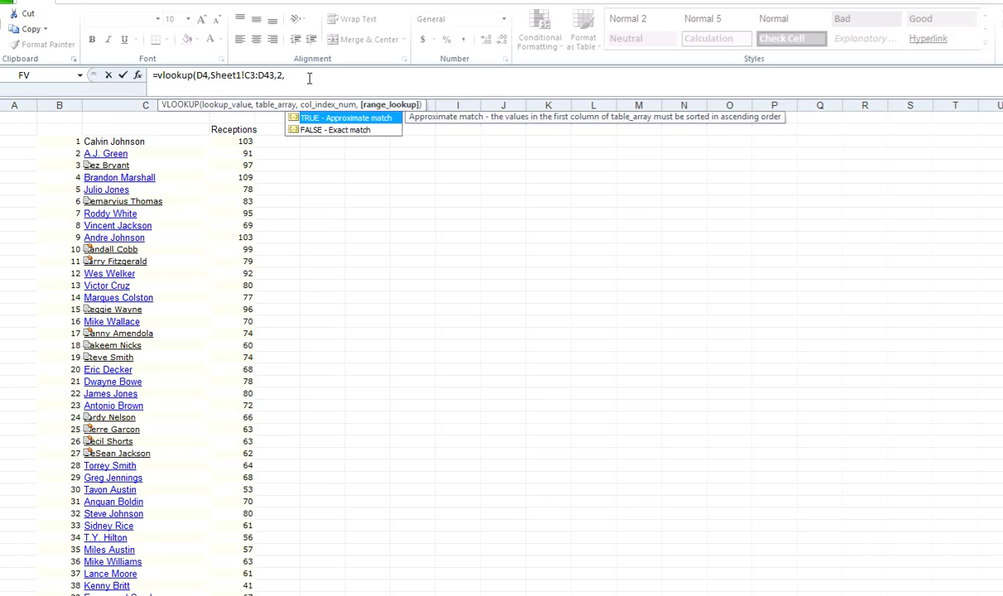
pyautogui.press('Left')
pyautogui.press('BackSpace')
pyautogui.press('BackSpace')
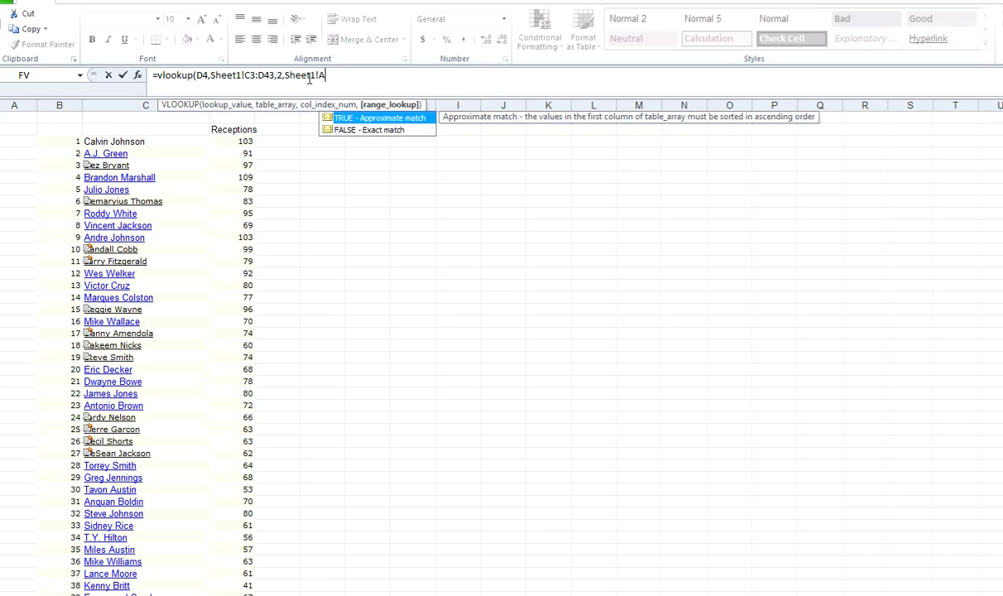
pyautogui.press('BackSpace')
pyautogui.press('BackSpace')
pyautogui.press('BackSpace')
pyautogui.press('BackSpace')
pyautogui.press('BackSpace')
pyautogui.press('BackSpace')
pyautogui.press('BackSpace')
pyautogui.press('BackSpace')
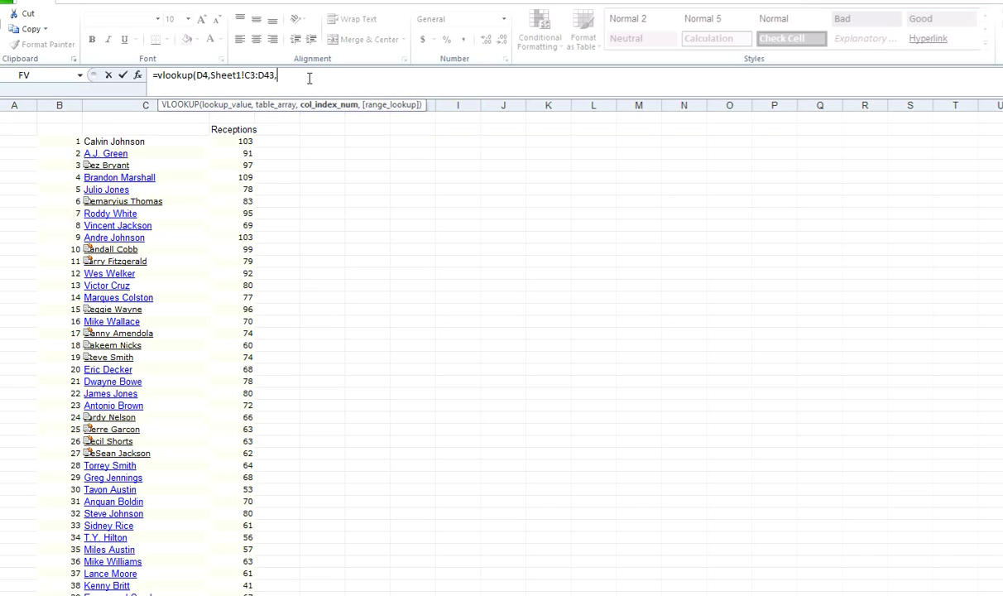
pyautogui.write(',FALSE)')
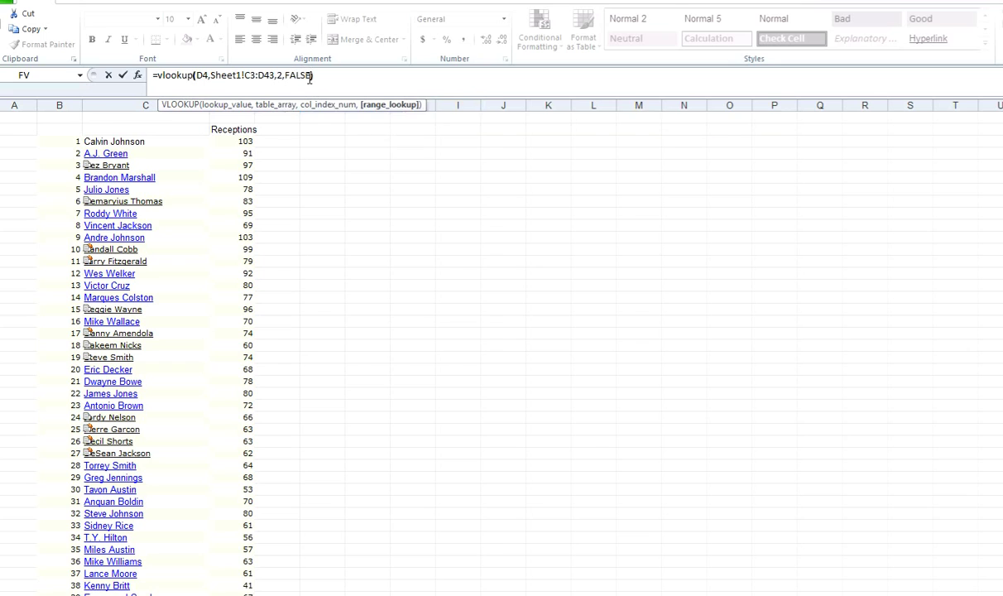
pyautogui.press('Return')
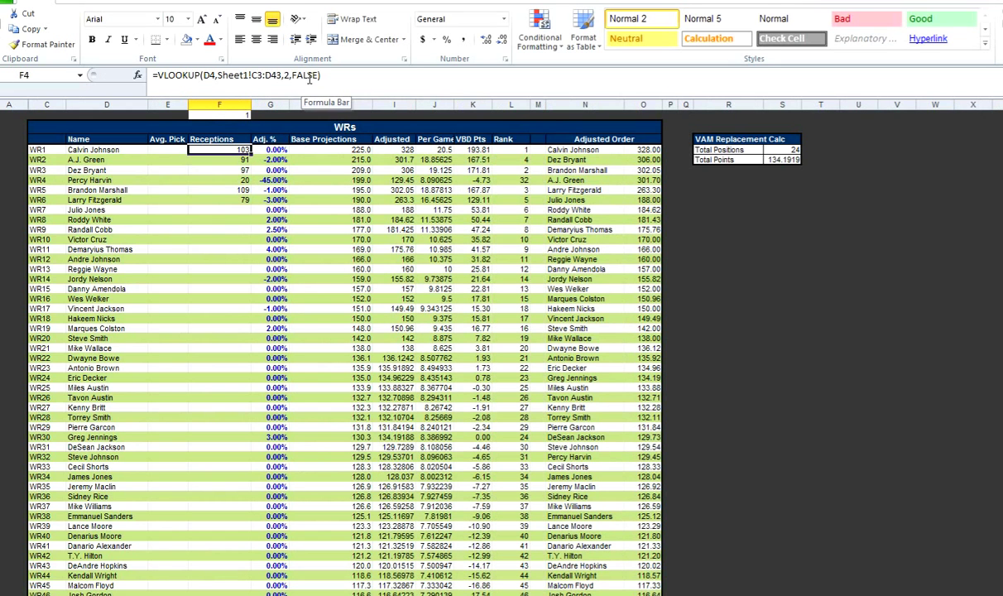
# - Make the table array in F4's VLOOKUP absolute as Sheet1!$C$3:$D$43
pyautogui.click(251, 75)
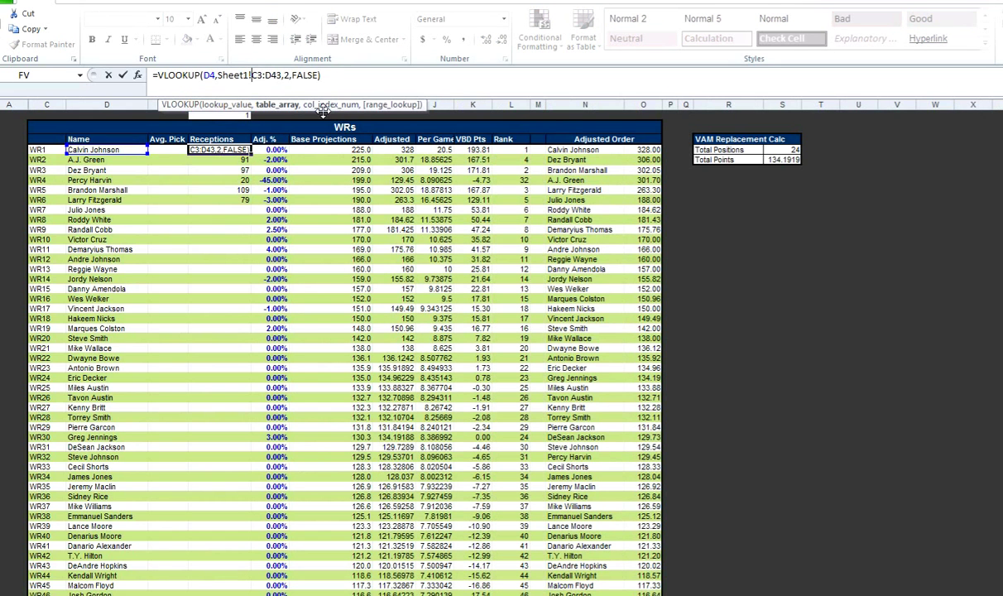
pyautogui.write('$')
pyautogui.press('Right')
pyautogui.write('$')
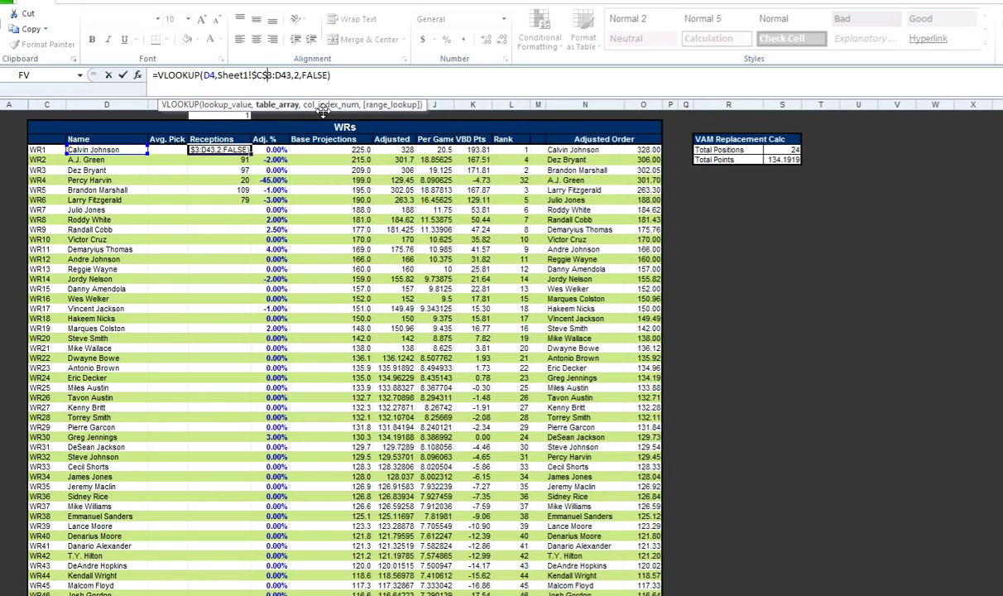
pyautogui.press('Right')
pyautogui.press('Right')
pyautogui.write('$')
pyautogui.press('Right')
pyautogui.write('$')
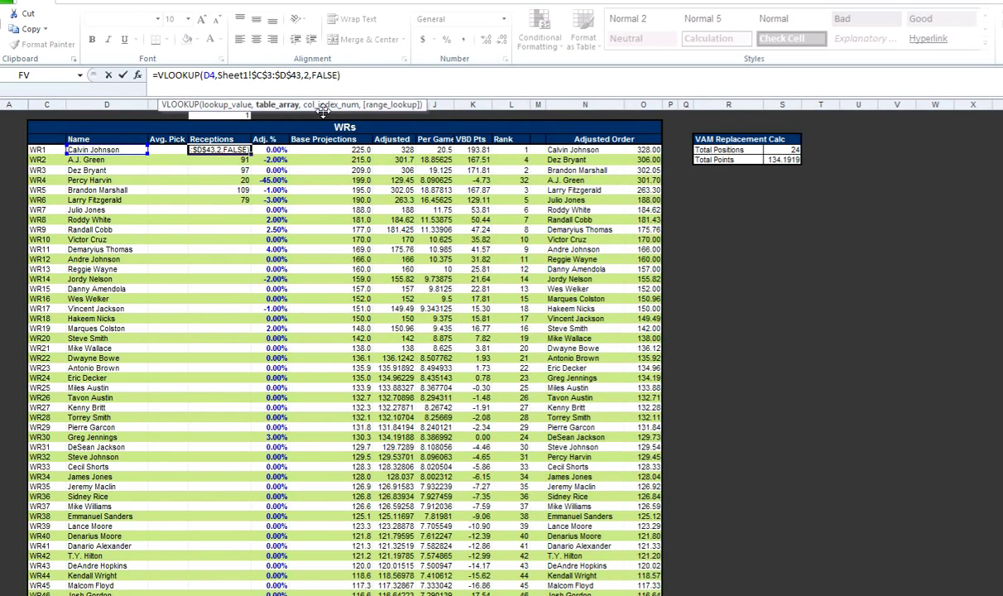
pyautogui.press('Return')
# - Copy the VLOOKUP formula from F4 down the Receptions column through F23
pyautogui.hotkey('ctrl', 'c')
pyautogui.hotkey('shift', 'Down')
pyautogui.hotkey('shift', 'Down')
pyautogui.hotkey('shift', 'Down')
pyautogui.hotkey('shift', 'Down')
pyautogui.hotkey('shift', 'Down')
pyautogui.hotkey('shift', 'Down')
pyautogui.hotkey('shift', 'Down')
pyautogui.hotkey('shift', 'Down')
pyautogui.hotkey('shift', 'Down')
pyautogui.hotkey('shift', 'Down')
pyautogui.hotkey('shift', 'Down')
pyautogui.hotkey('shift', 'Down')
pyautogui.hotkey('shift', 'Down')
pyautogui.hotkey('shift', 'Down')
pyautogui.hotkey('shift', 'Down')
pyautogui.hotkey('shift', 'Down')
pyautogui.hotkey('shift', 'Down')
pyautogui.hotkey('shift', 'Down')
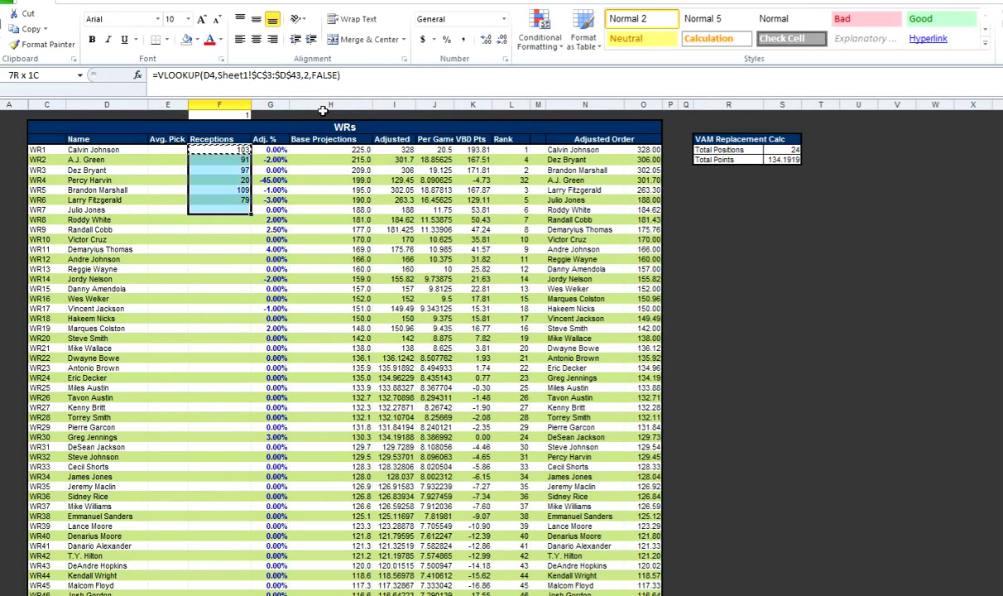
pyautogui.hotkey('shift', 'Down')
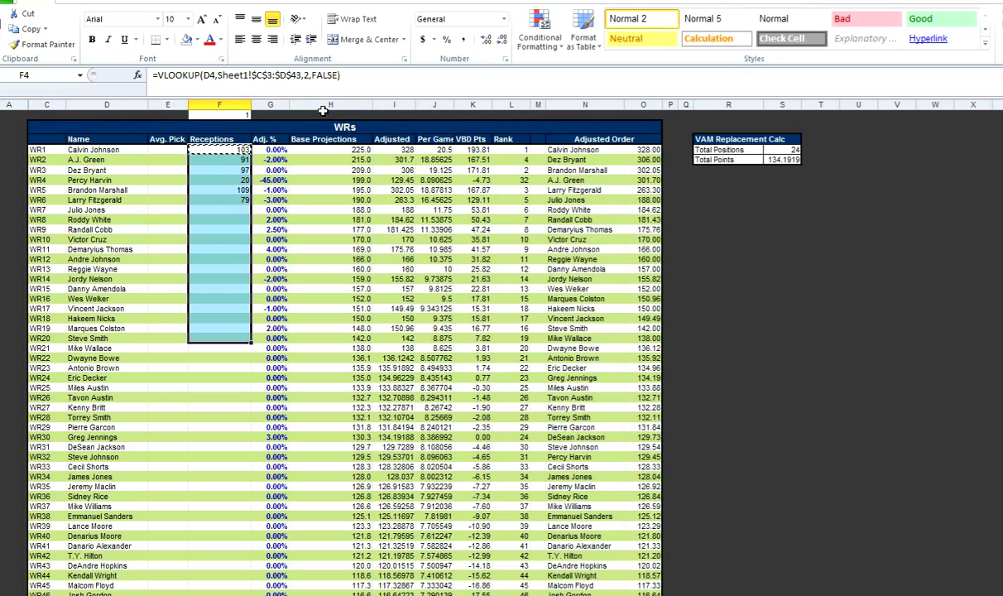
pyautogui.hotkey('ctrl', 'v')
pyautogui.press('Escape')
# - Undo the formula paste in the Receptions column to check the previous entry in F7, and redo the paste
pyautogui.press('Down')
pyautogui.press('Down')
pyautogui.press('Down')
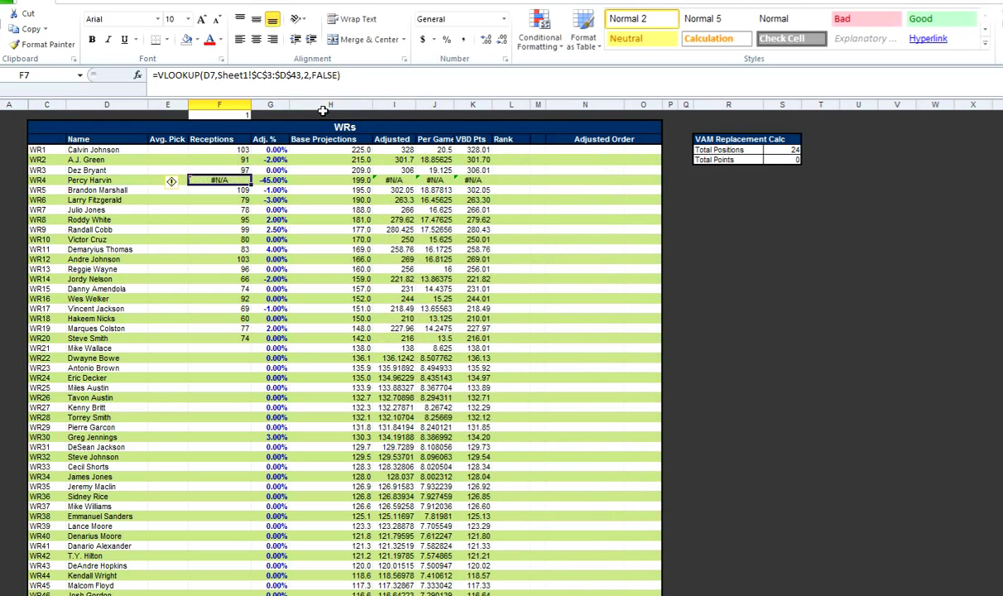
pyautogui.hotkey('ctrl', 'z')
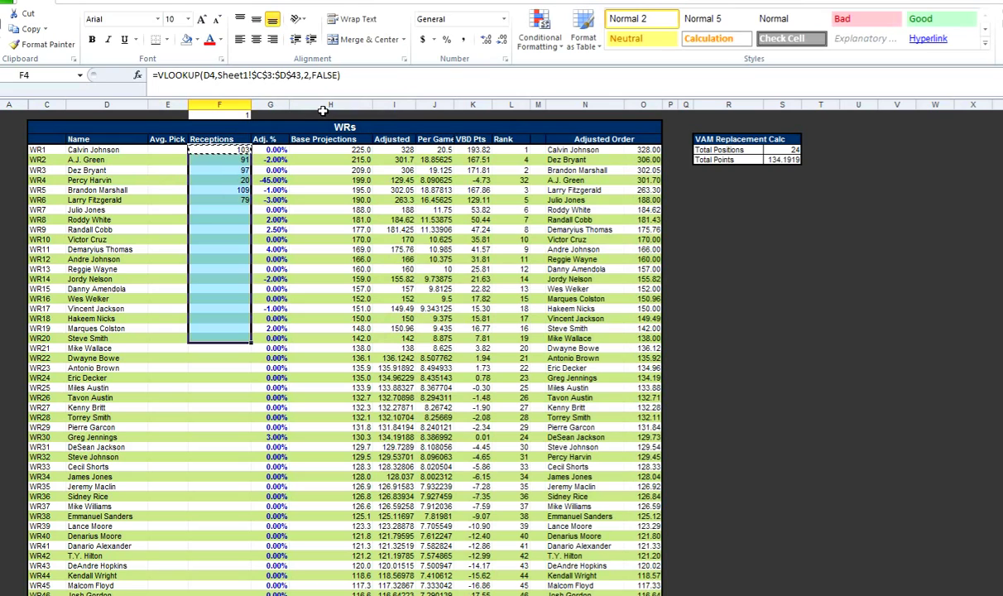
pyautogui.hotkey('ctrl', 'y')
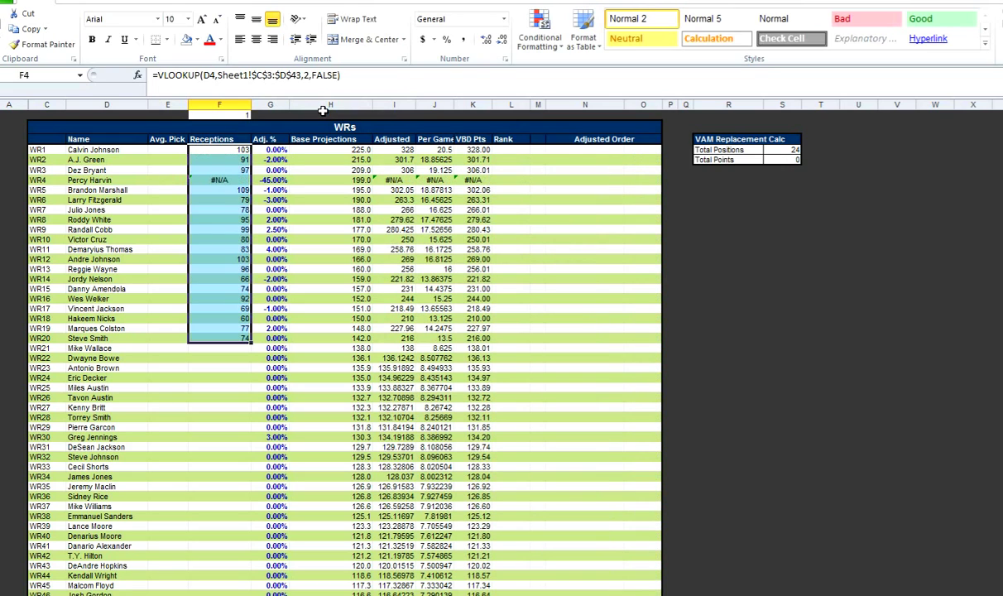
# - Enter 20 as Percy Harvin's receptions in F7, overwriting the lookup formula
pyautogui.press('Down')
pyautogui.press('Down')
pyautogui.press('Down')
pyautogui.write('20')
pyautogui.press('Return')
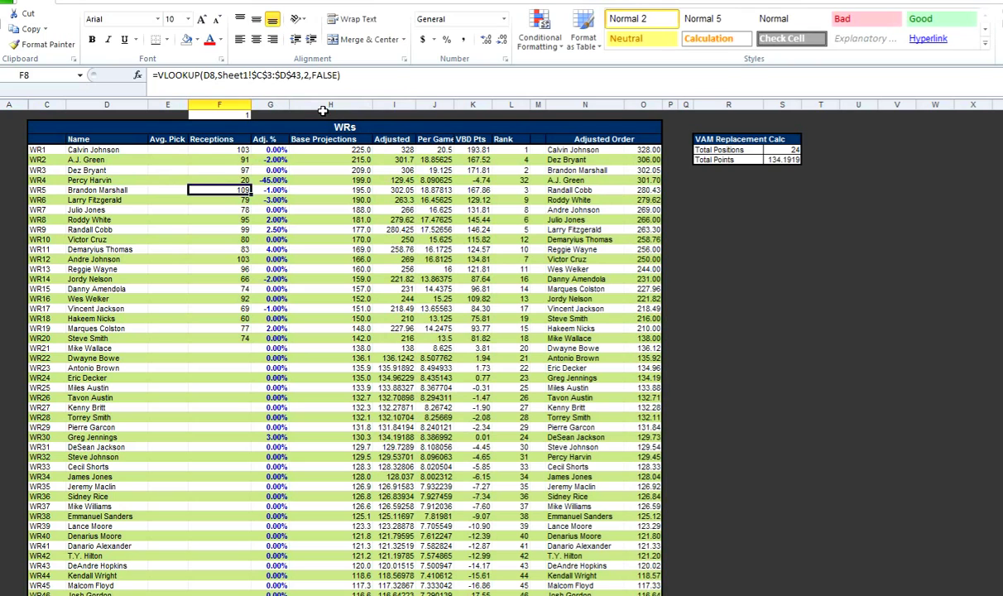
# - Replace the lookup formulas in F4:F23 with their values using Paste Special Values
pyautogui.hotkey('ctrl', 'Down')
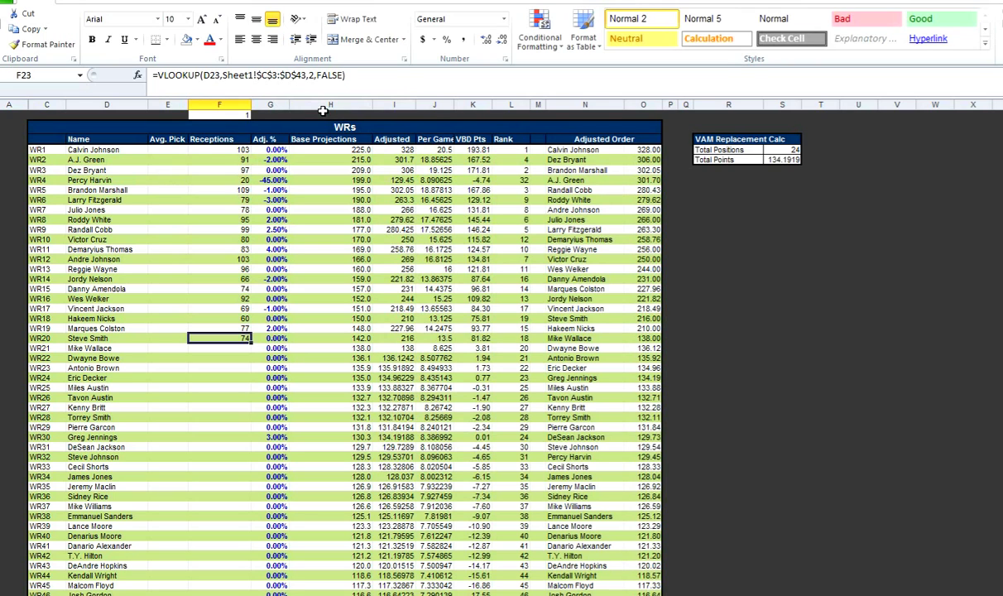
pyautogui.hotkey('ctrl', 'pageup')
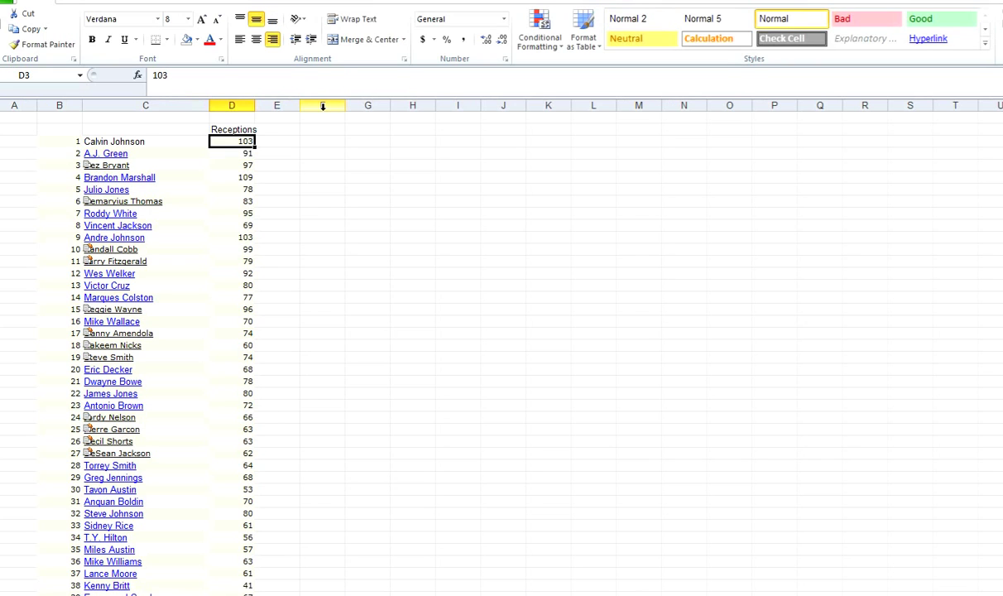
pyautogui.hotkey('ctrl', 'pagedown')
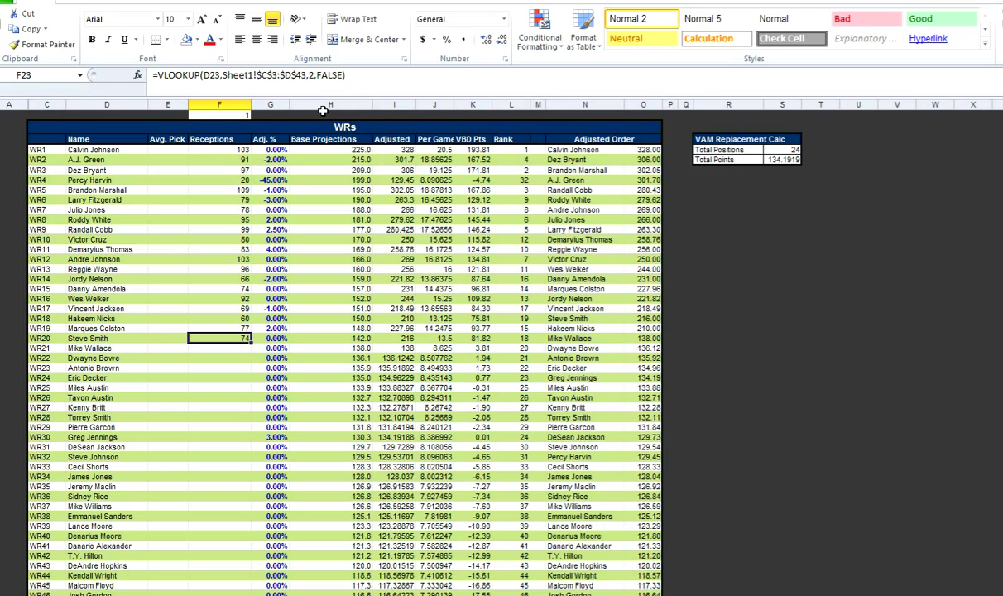
pyautogui.hotkey('ctrl', 'shift', 'Up')
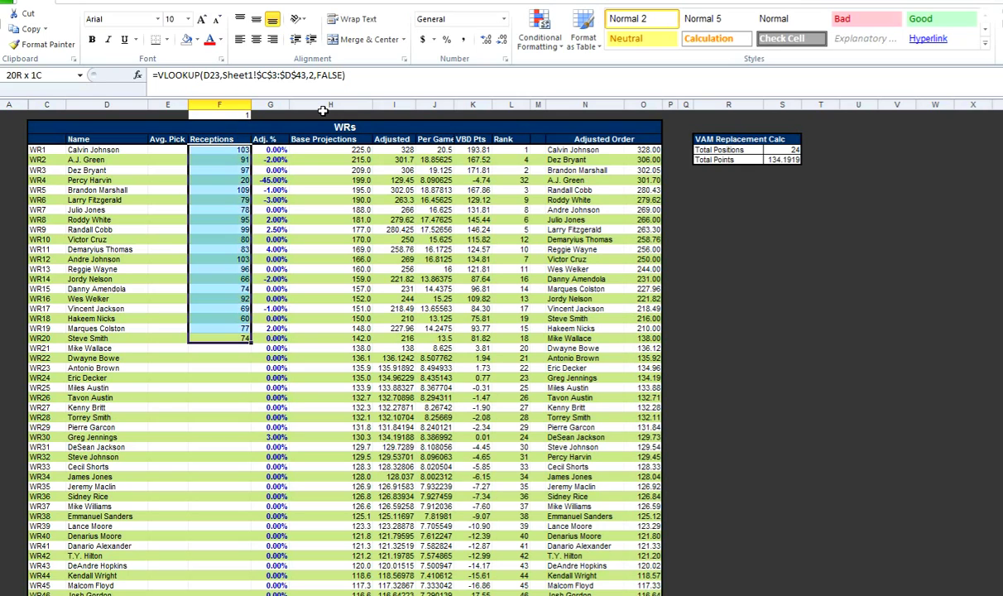
pyautogui.hotkey('ctrl', 'c')
pyautogui.hotkey('ctrl', 'alt', 'v')
pyautogui.press('v')
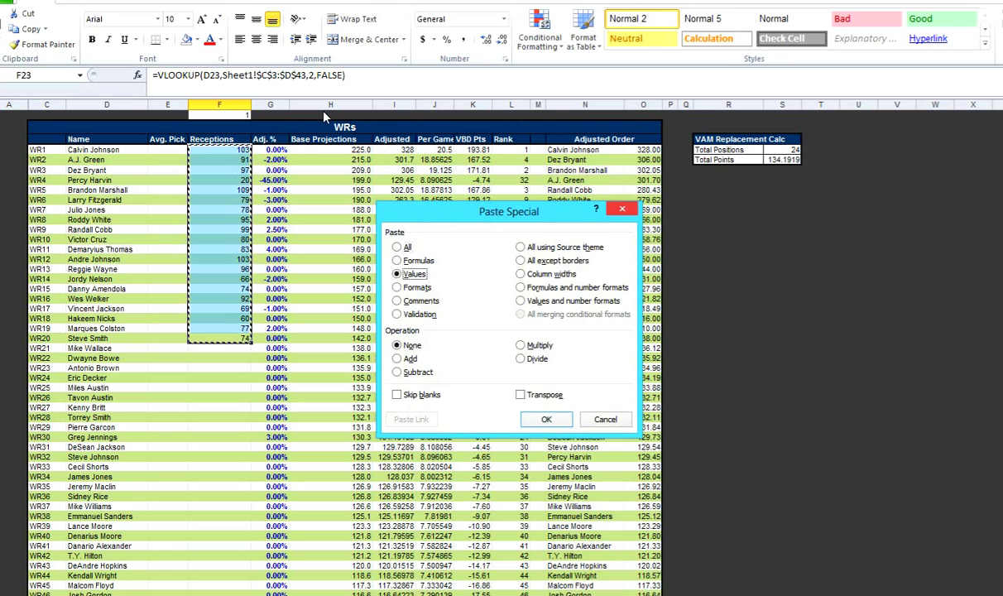
pyautogui.press('Return')
# - Set Dez Bryant's receptions in F6 to 90
pyautogui.hotkey('ctrl', 'Up')
pyautogui.press('Down')
pyautogui.press('Down')
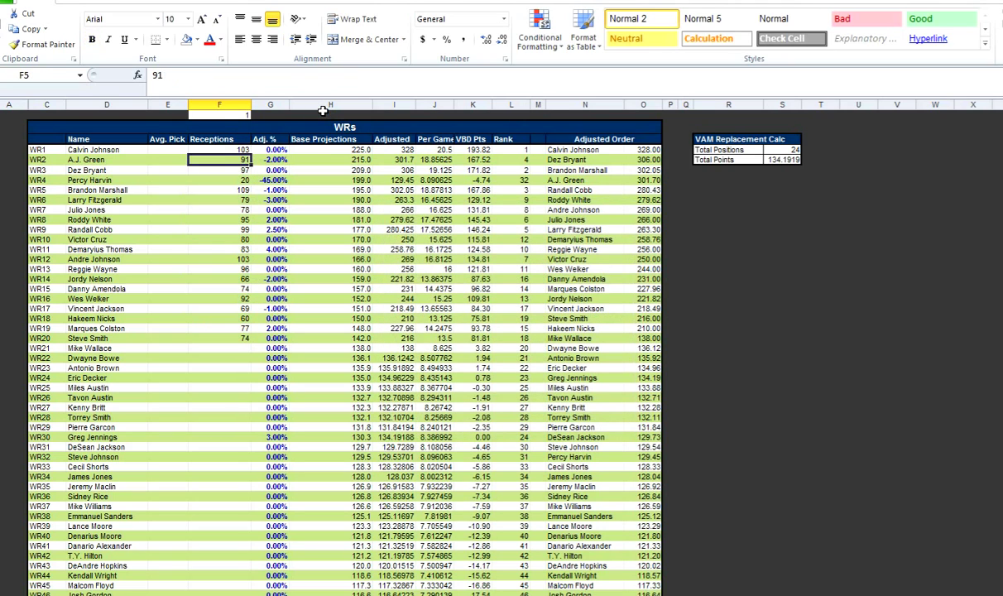
pyautogui.press('Down')
pyautogui.press('Down')
pyautogui.press('Down')
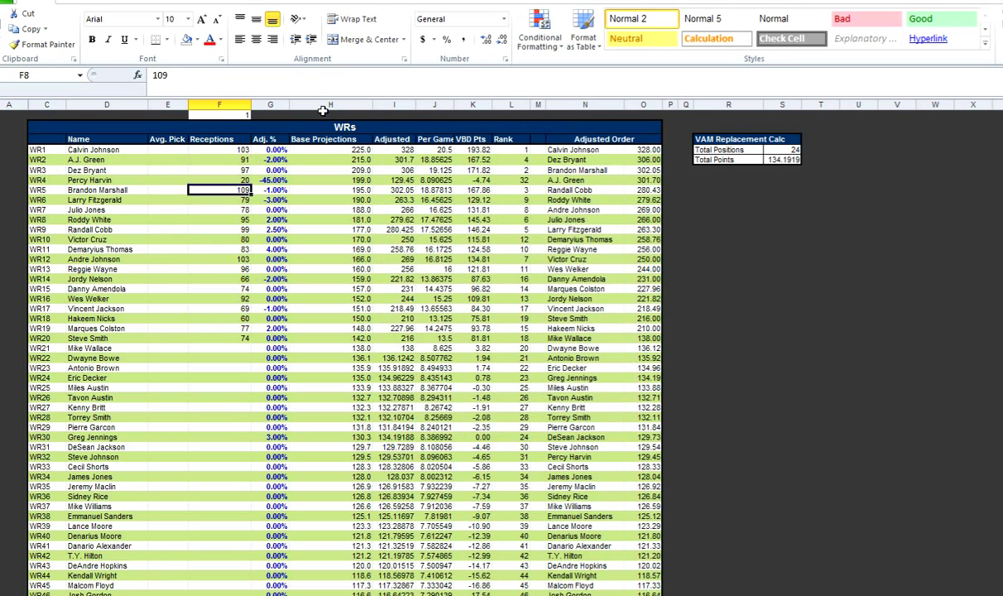
pyautogui.press('Up')
pyautogui.press('Up')
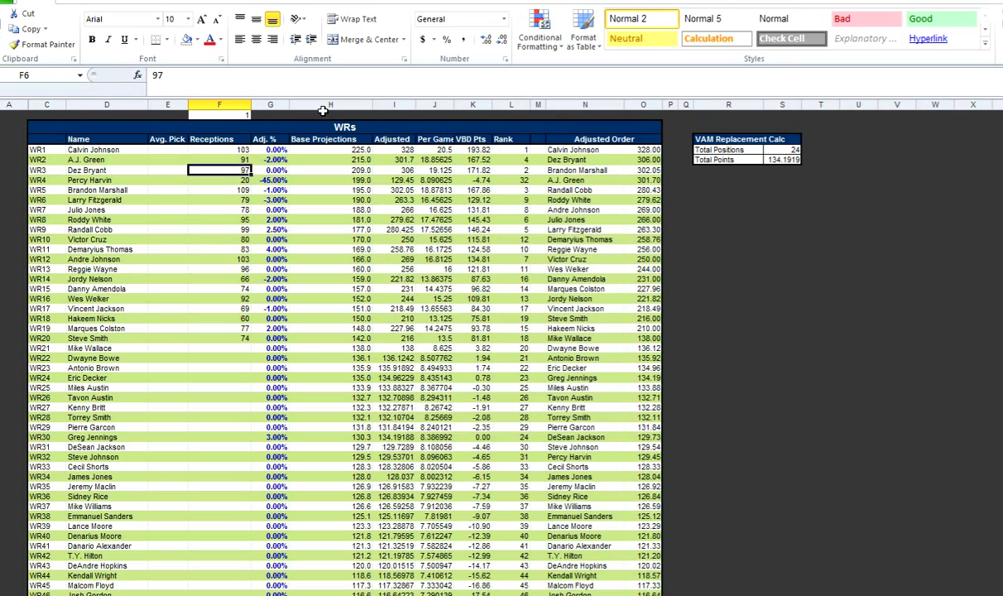
pyautogui.write('90')
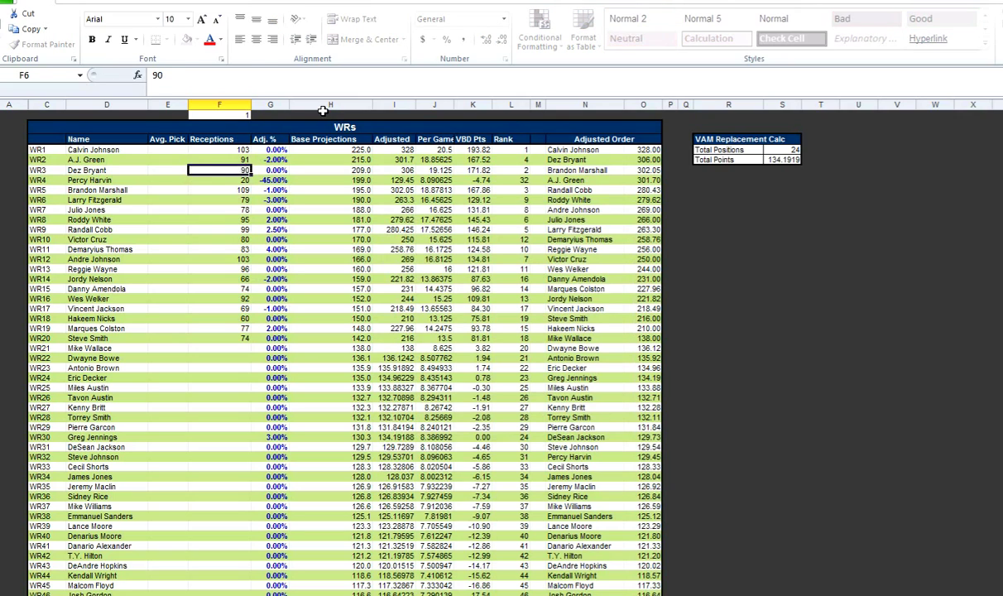
pyautogui.press('Return')
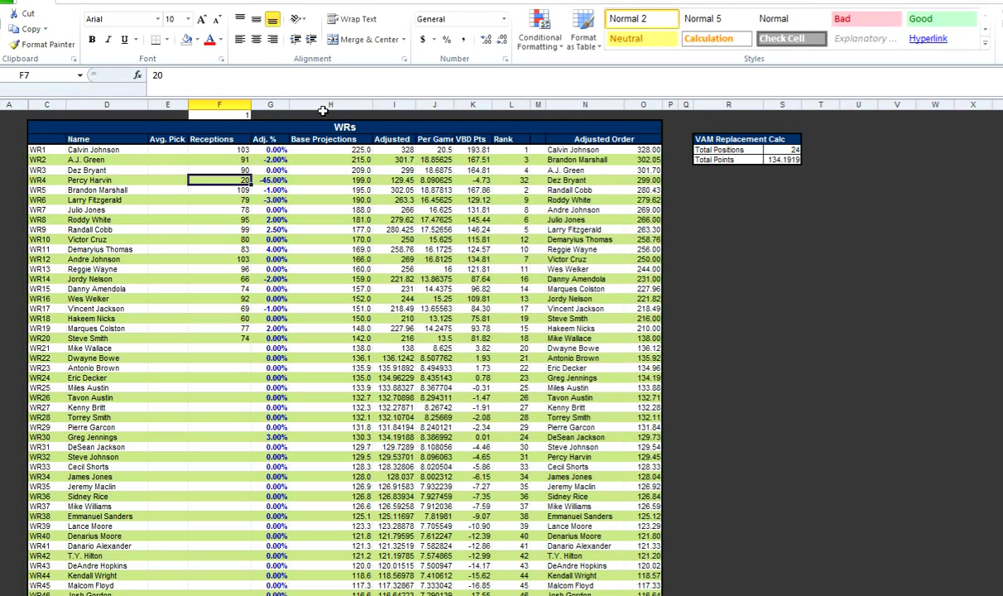
# - Examine the top receivers in the Adjusted Order column after the change to Dez Bryant's receptions
pyautogui.press('Right')
pyautogui.press('Right')
pyautogui.press('Right')
pyautogui.press('Right')
pyautogui.press('Right')
pyautogui.press('Right')
pyautogui.press('Right')
pyautogui.press('Right')
pyautogui.press('Right')
pyautogui.press('Right')
pyautogui.press('Up')
pyautogui.press('Up')
pyautogui.press('Left')
pyautogui.press('Left')
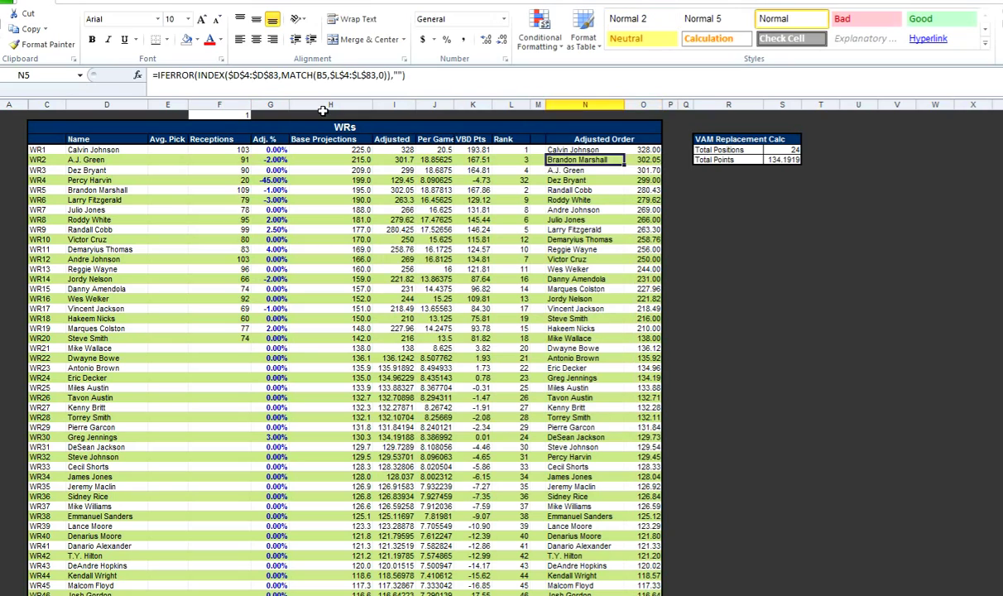
pyautogui.press('Down')
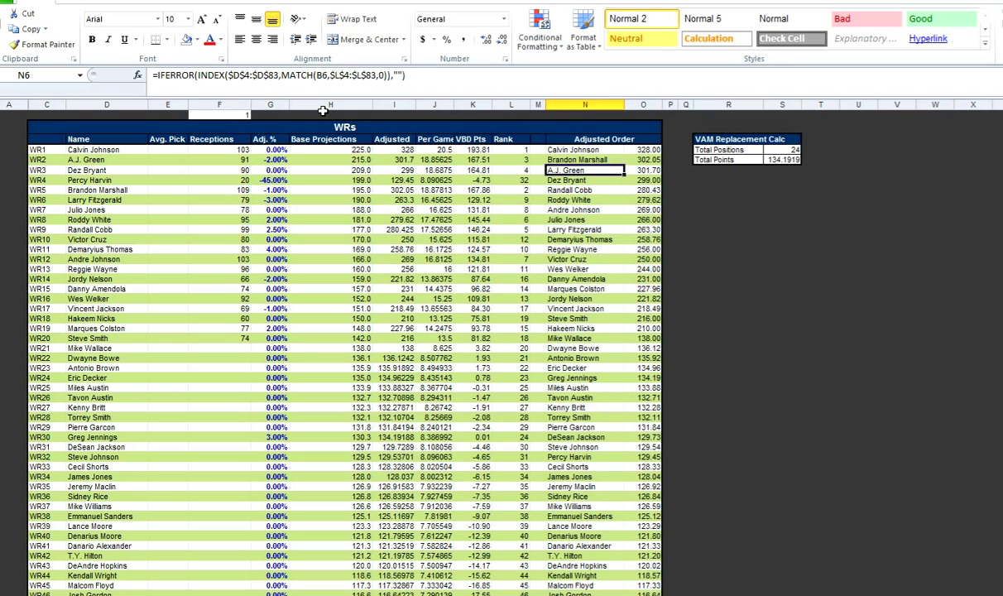
# - Set the points-per-reception value in F1, above the Receptions column, to 0.5
pyautogui.hotkey('ctrl', 'Home')
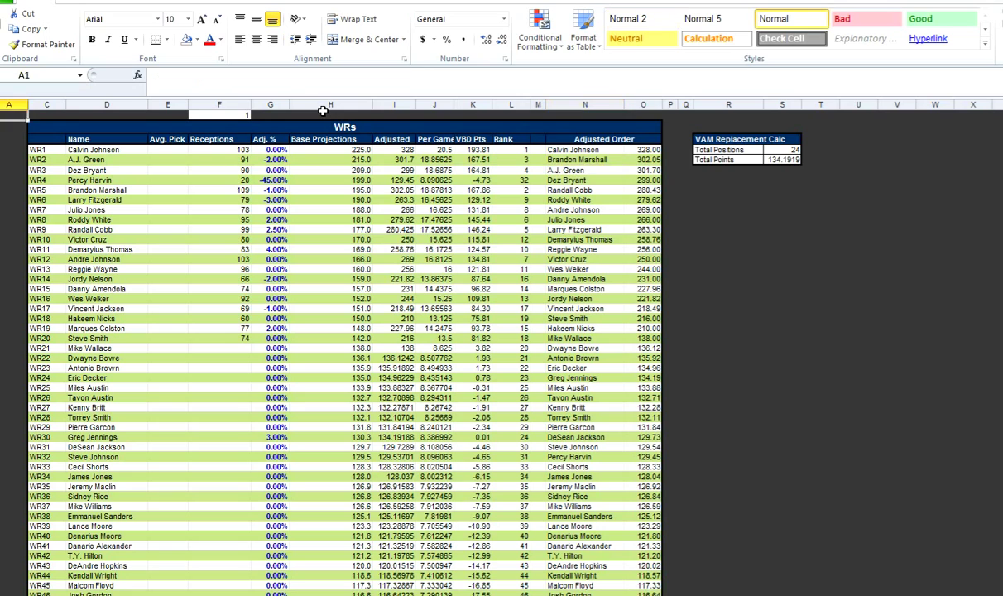
pyautogui.press('Right')
pyautogui.press('Right')
pyautogui.press('Right')
pyautogui.press('Right')
pyautogui.press('Right')
pyautogui.write('.5')
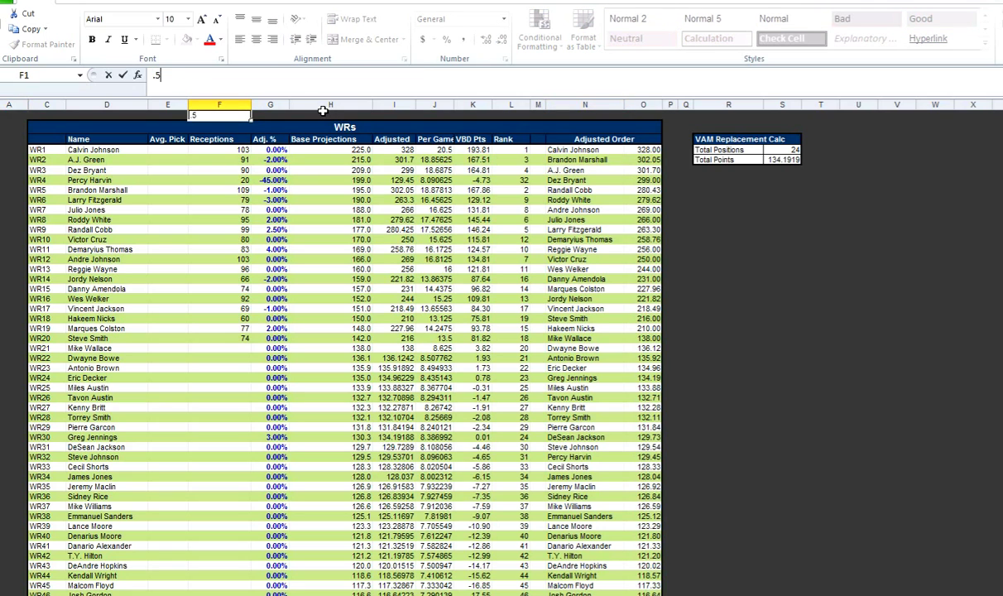
pyautogui.press('Return')
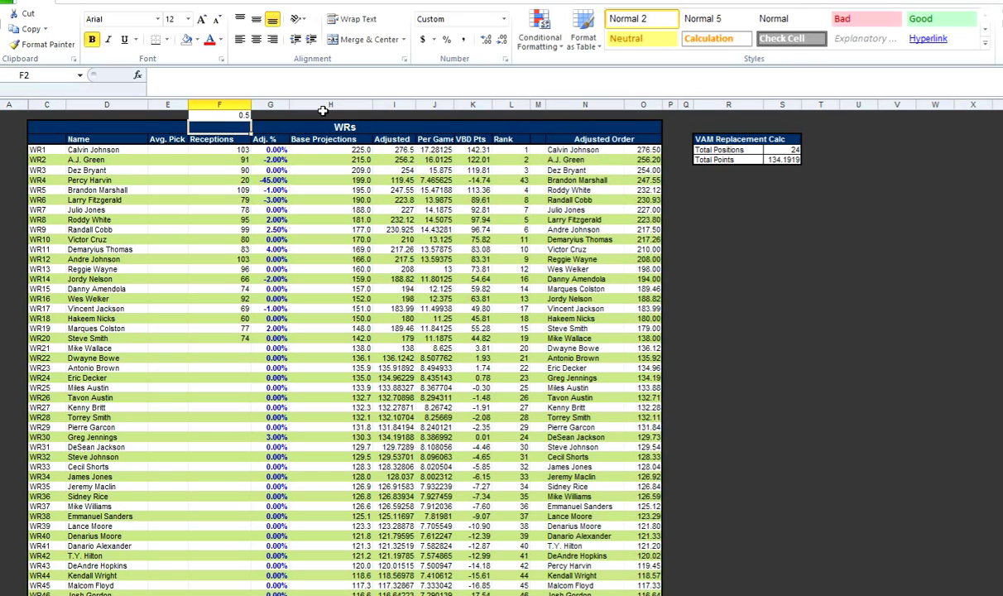
# - Open the QBs sheet and select F4, the first empty Avg. Cost cell beside Aaron Rodgers
pyautogui.hotkey('ctrl', 'pageup')
pyautogui.hotkey('ctrl', 'pageup')
pyautogui.hotkey('ctrl', 'pageup')
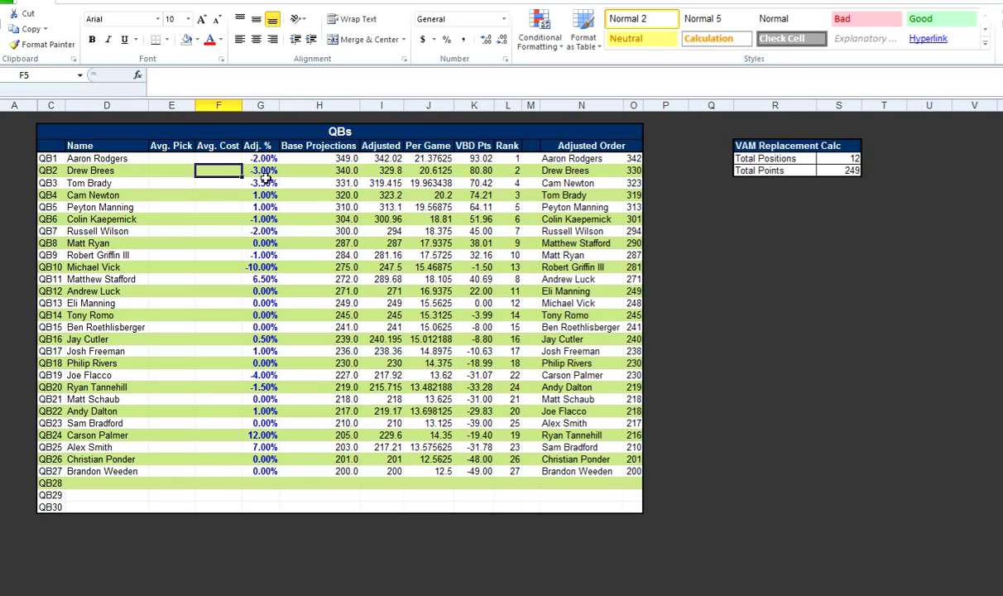
pyautogui.click(204, 158)
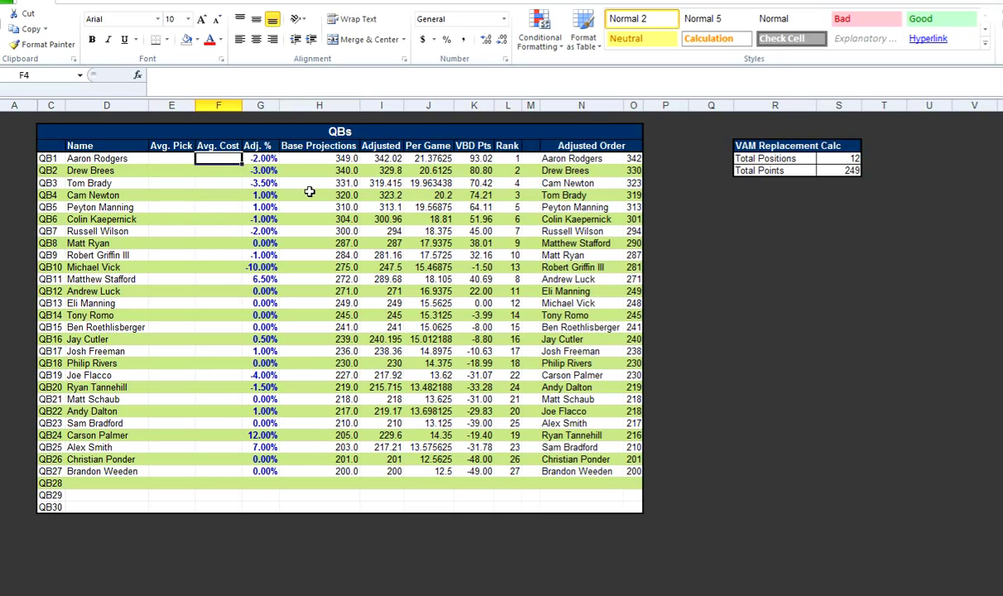
# - Switch to the browser, filter ESPN's 2013 projections to QB, look over the quarterback stats, and return to the workbook
pyautogui.hotkey('alt', 'Tab')
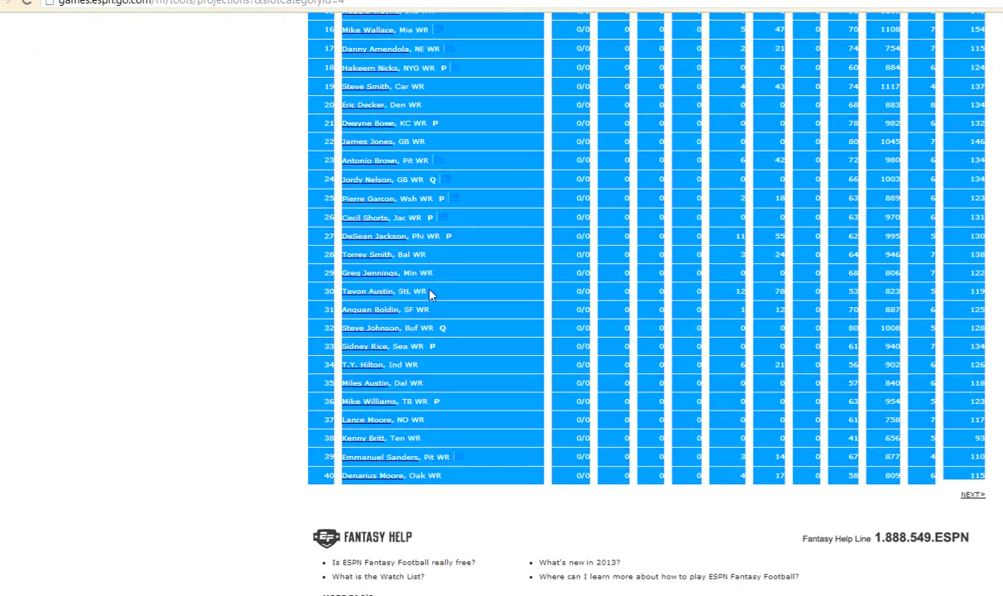
pyautogui.click(522, 313)
pyautogui.scroll(7, 522, 313)
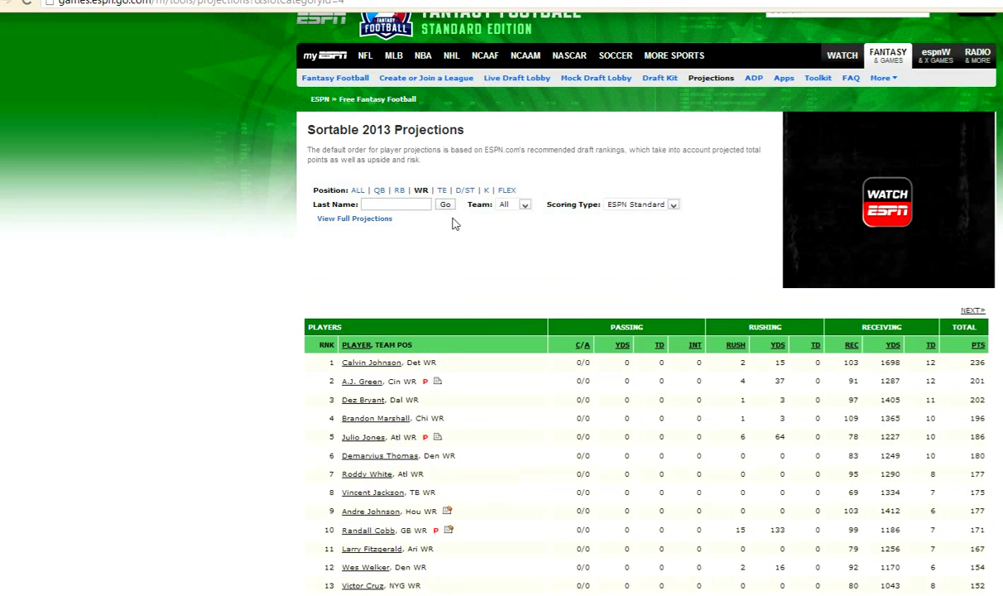
pyautogui.click(377, 191)
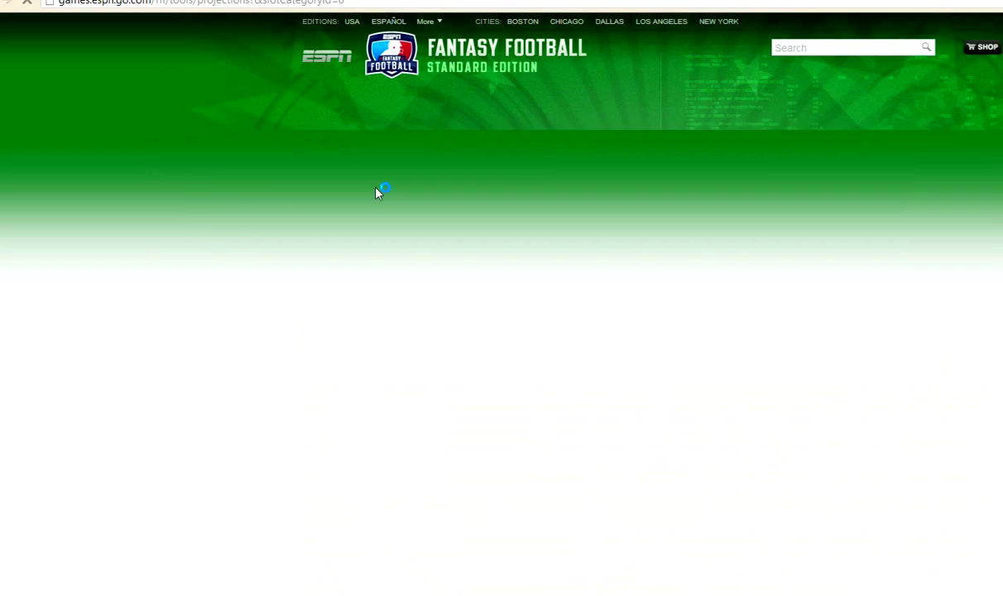
pyautogui.scroll(-3, 633, 290)
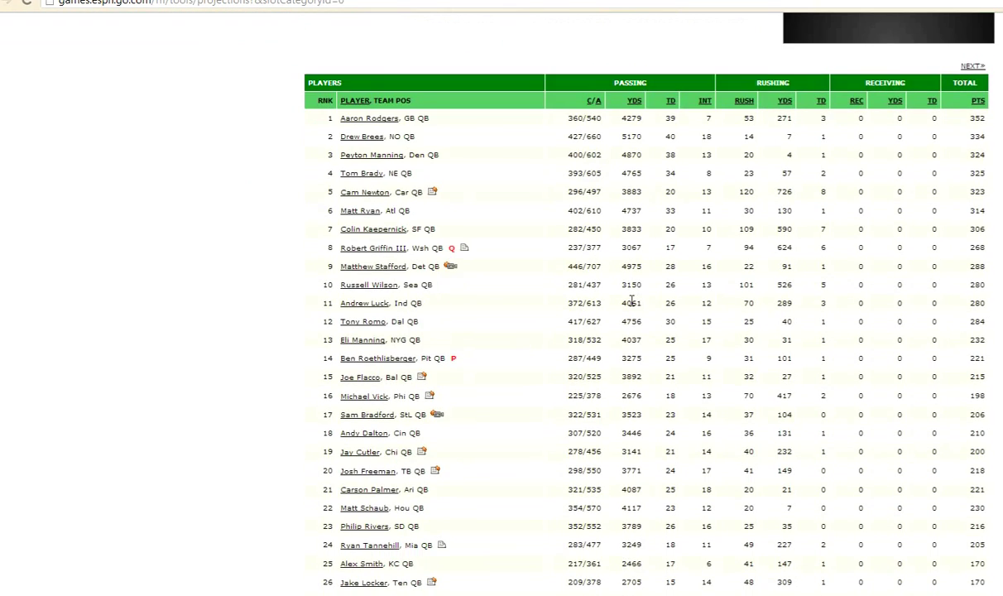
pyautogui.scroll(-2, 631, 301)
pyautogui.scroll(3, 508, 315)
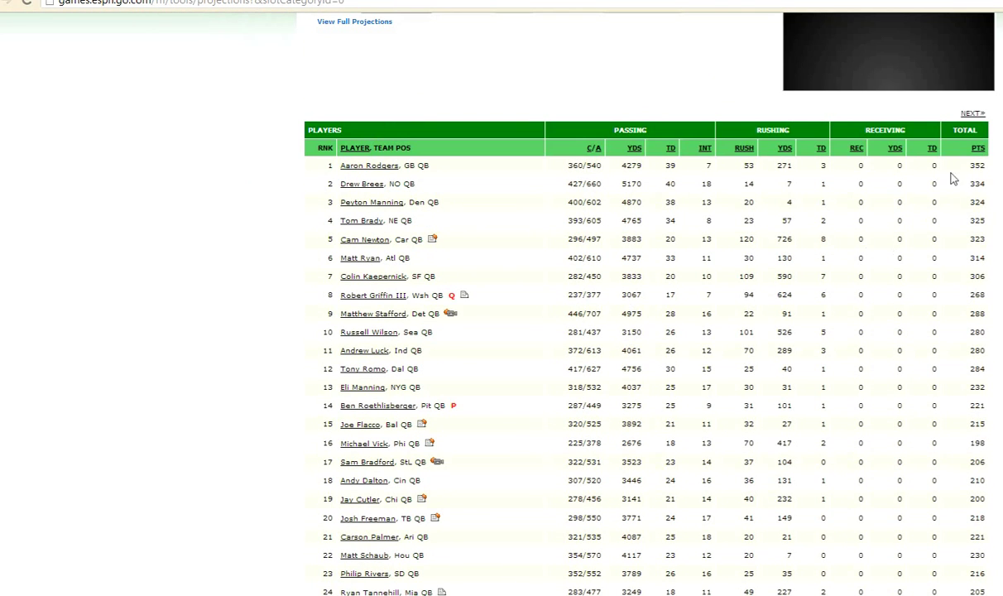
pyautogui.moveTo(939, 235); pyautogui.dragTo(610, 259)
pyautogui.scroll(-2, 728, 289)
pyautogui.hotkey('alt', 'Tab')
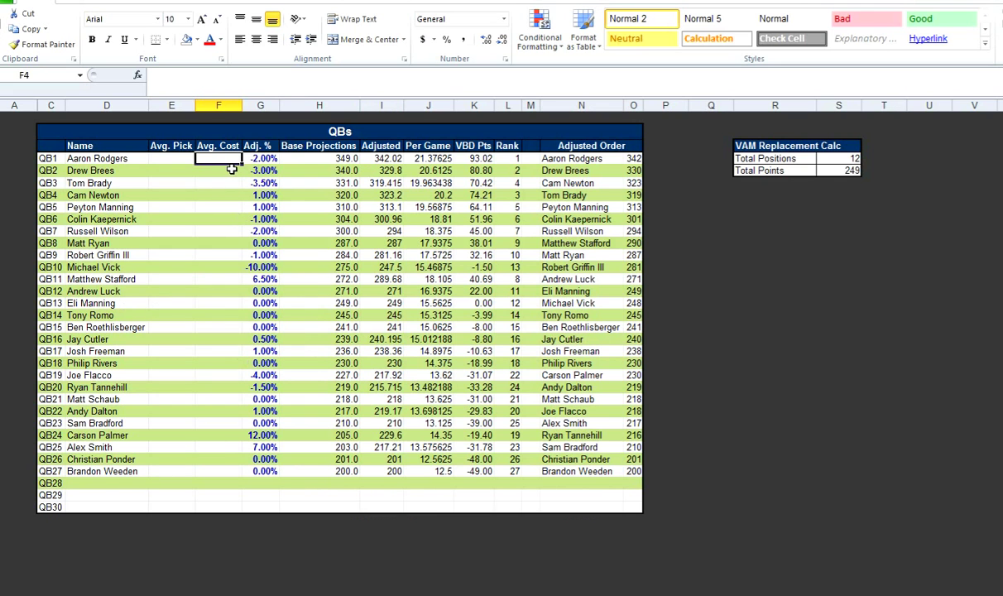
# - Rename the Avg. Cost header in F3 to "Extra TD Points" and fit column F's width to its contents
pyautogui.click(215, 145)
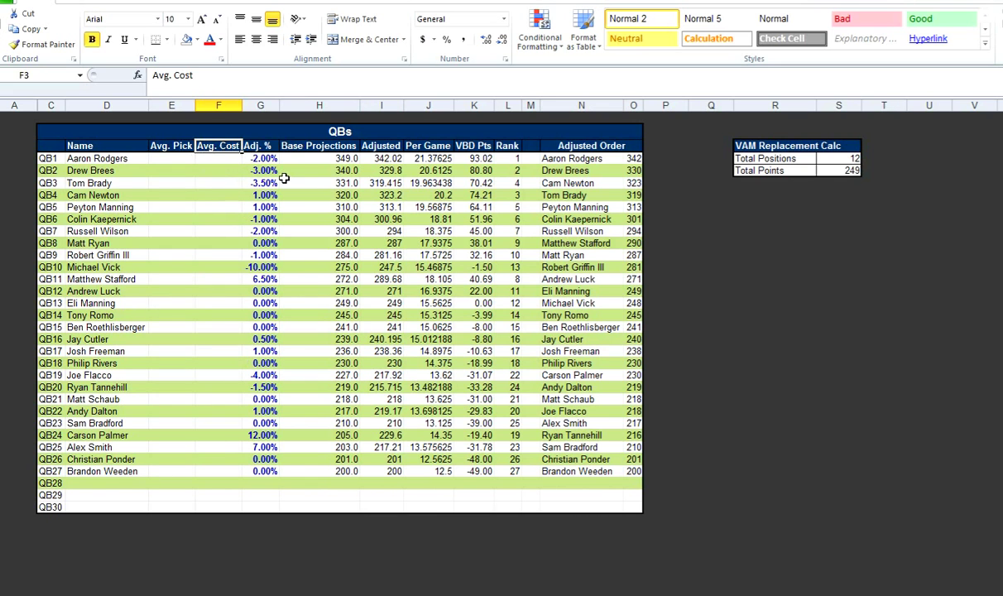
pyautogui.write('Extra TD p')
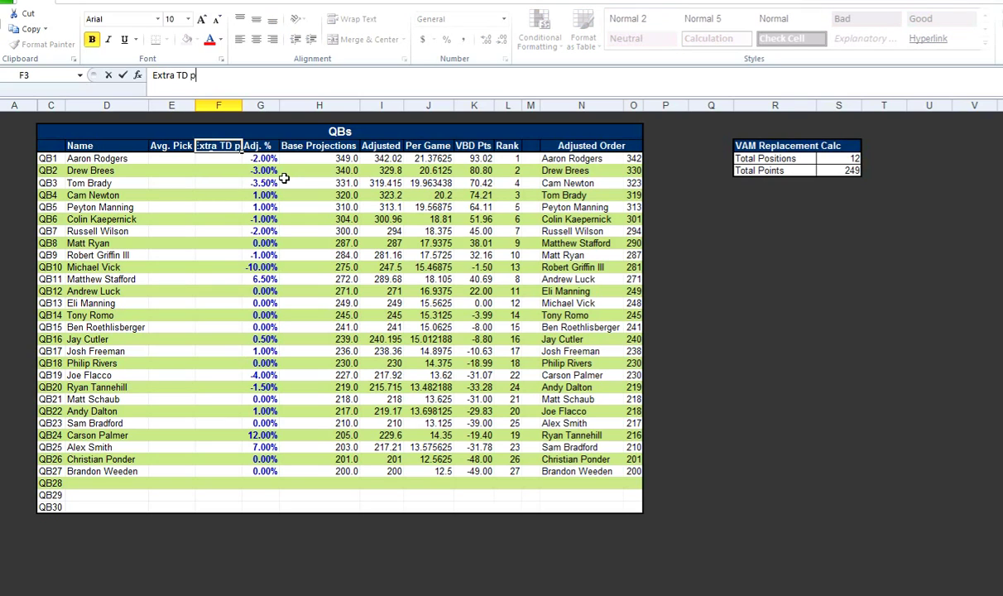
pyautogui.press('BackSpace')
pyautogui.write('Points')
pyautogui.press('Return')
pyautogui.hotkey('ctrl', 'space')
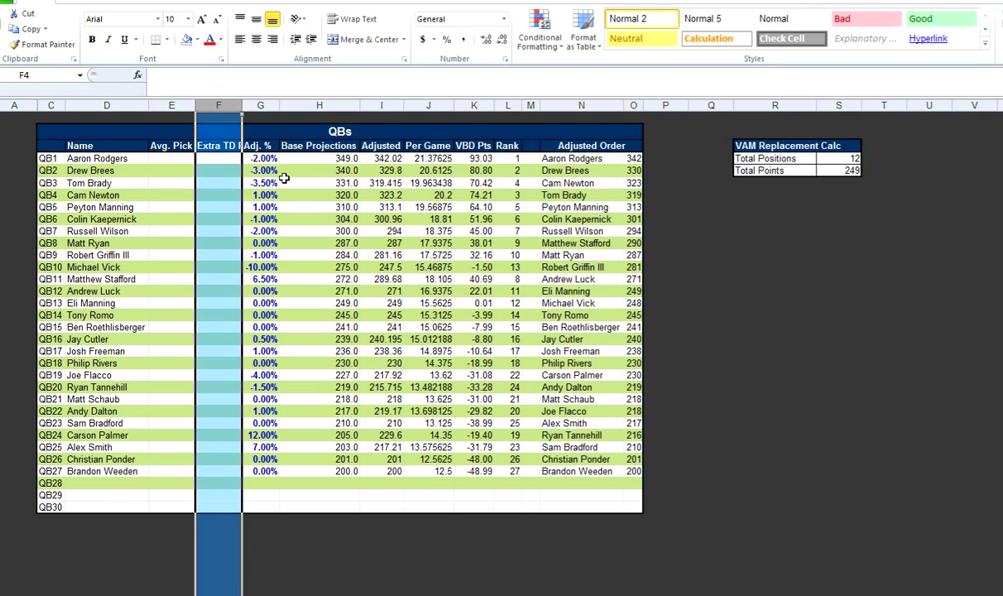
pyautogui.hotkey('alt', 'h')
pyautogui.press('o')
pyautogui.press('i')
pyautogui.press('Up')
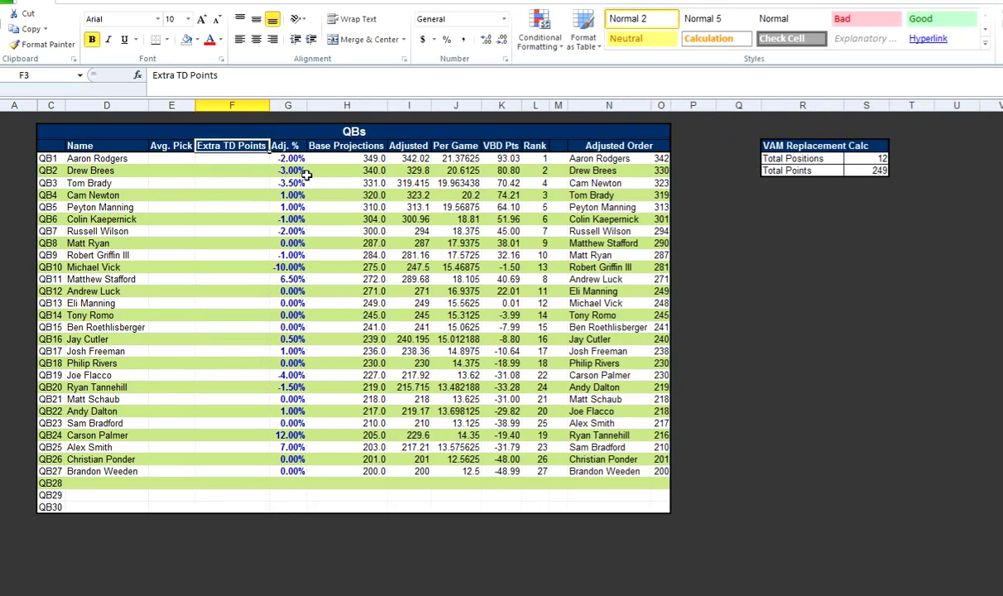
# - Enter 2 in F1 above the Extra TD Points header and select F4 beside Aaron Rodgers
pyautogui.click(230, 116)
pyautogui.write('2')
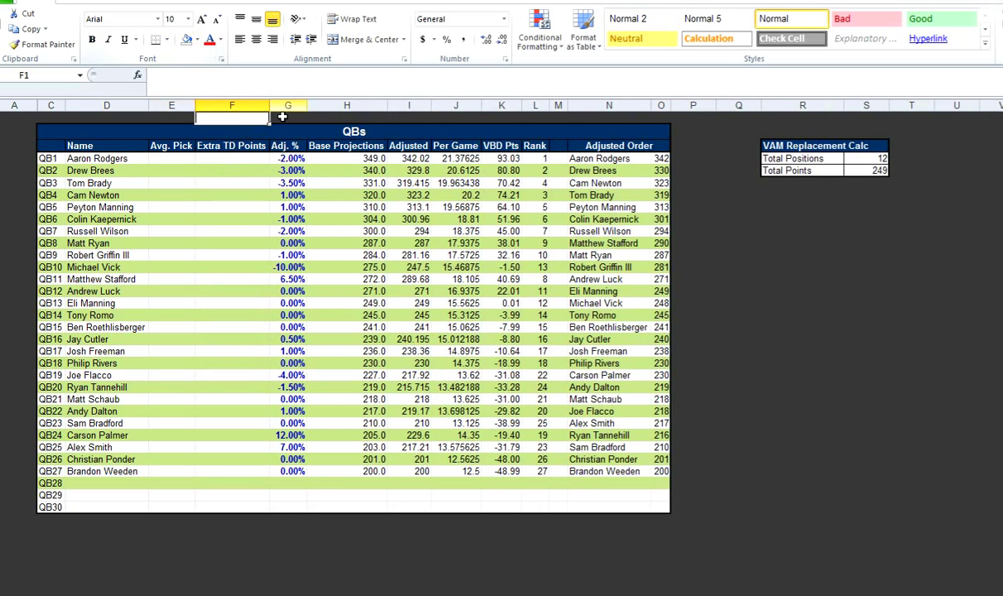
pyautogui.press('Return')
pyautogui.click(245, 157)
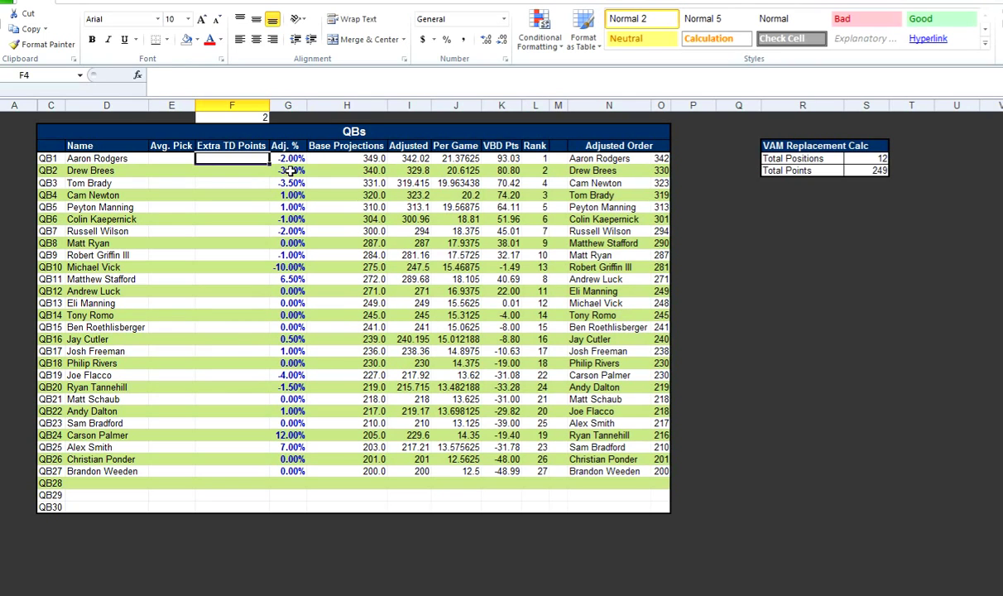
# - In the browser, open Aaron Rodgers' player page from the QB projections and examine his passing touchdowns by season
pyautogui.hotkey('alt', 'Tab')
pyautogui.scroll(3, 513, 255)
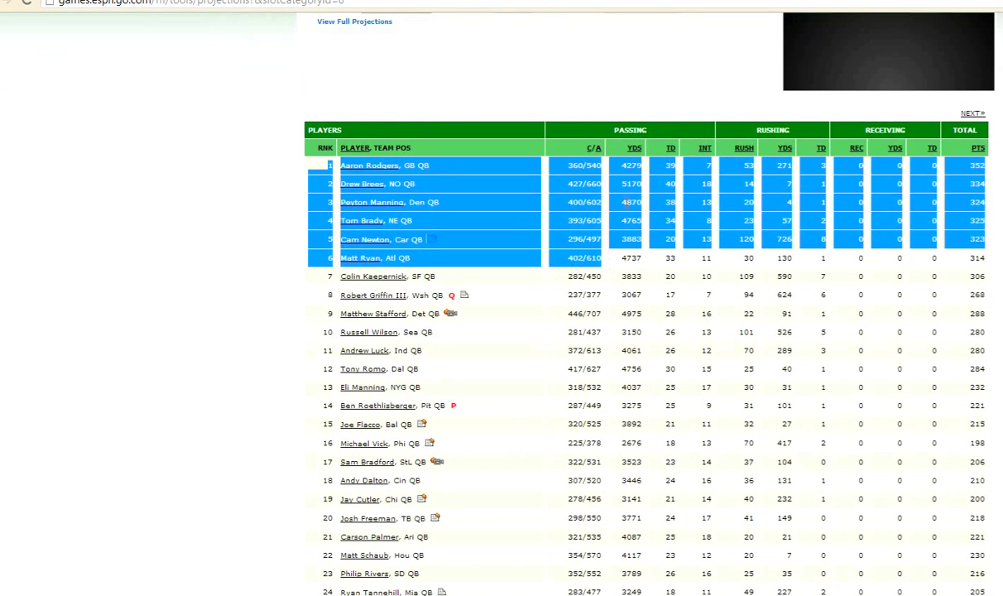
pyautogui.doubleClick(670, 166)
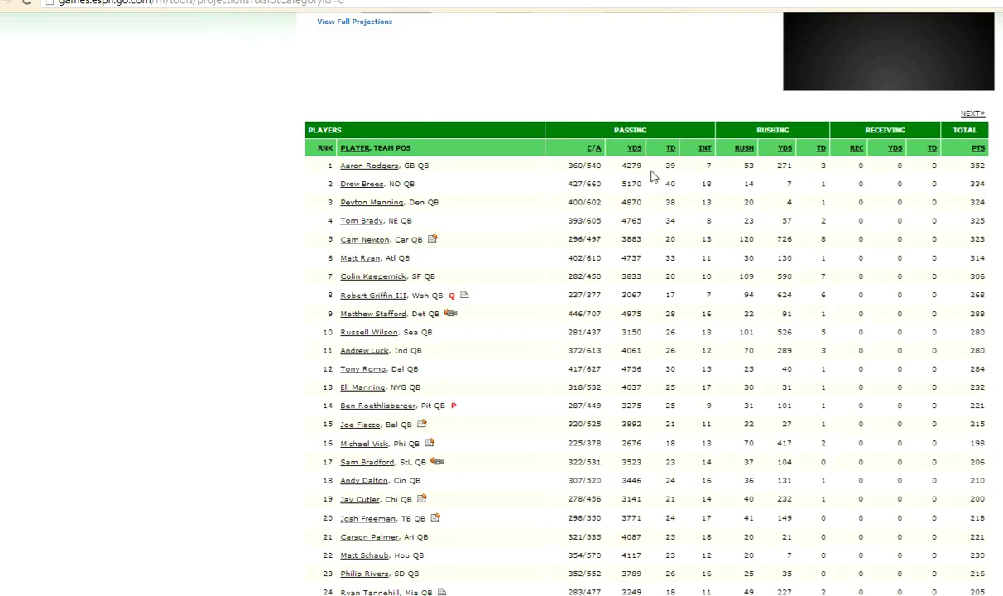
pyautogui.click(356, 166)
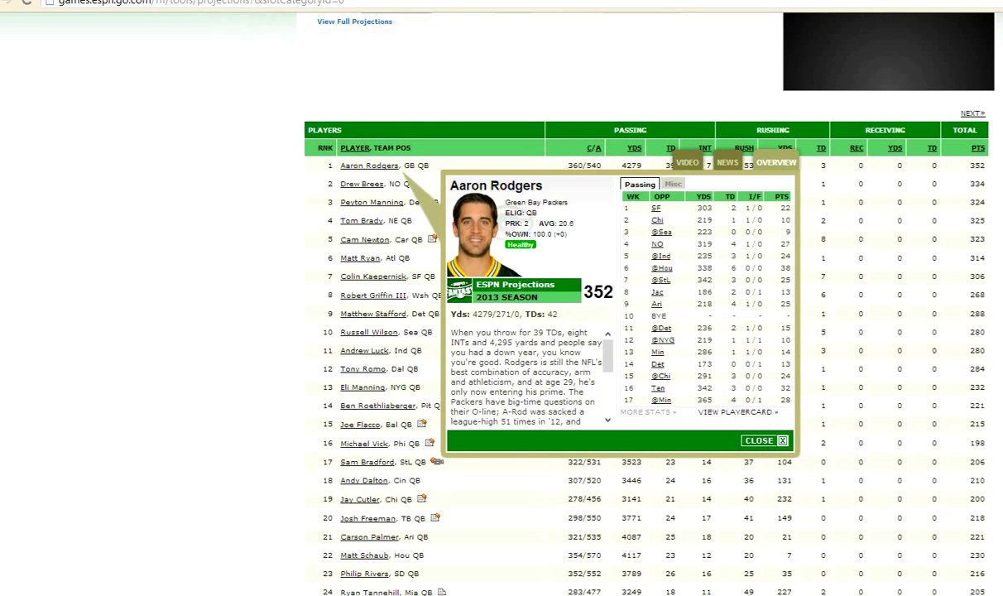
pyautogui.click(733, 415)
pyautogui.scroll(-3, 622, 388)
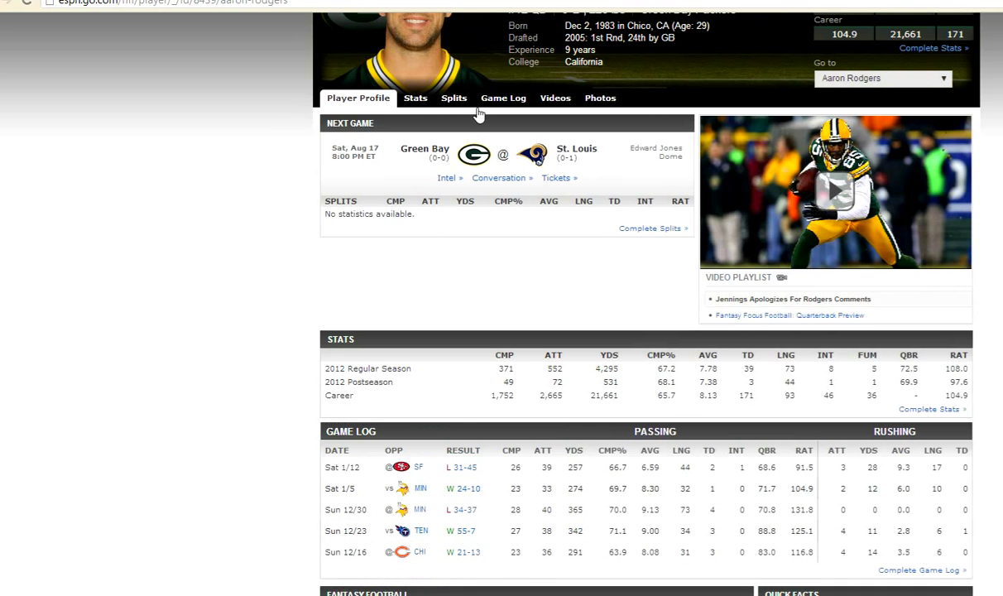
pyautogui.click(415, 98)
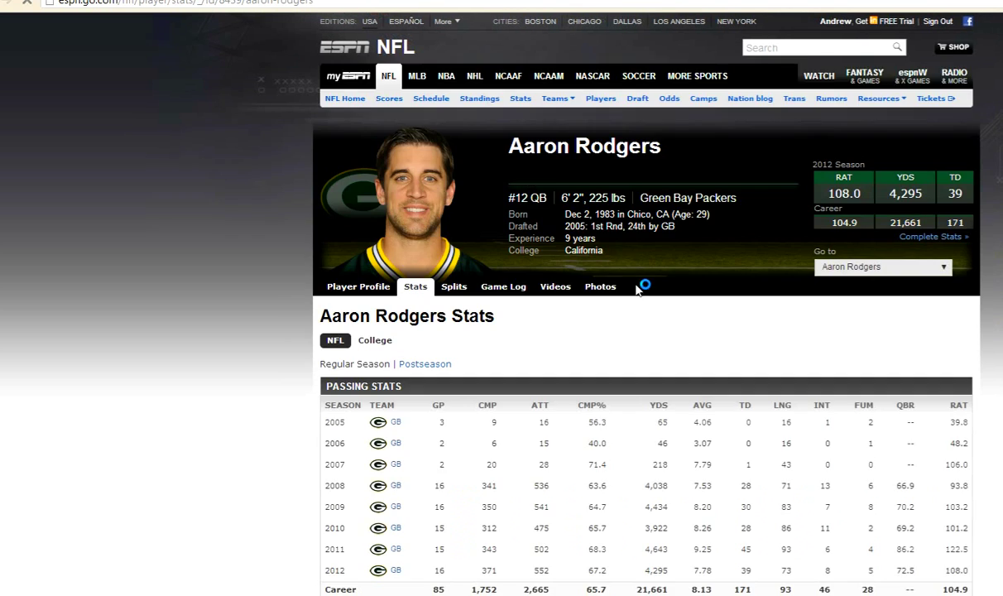
pyautogui.scroll(-1, 650, 329)
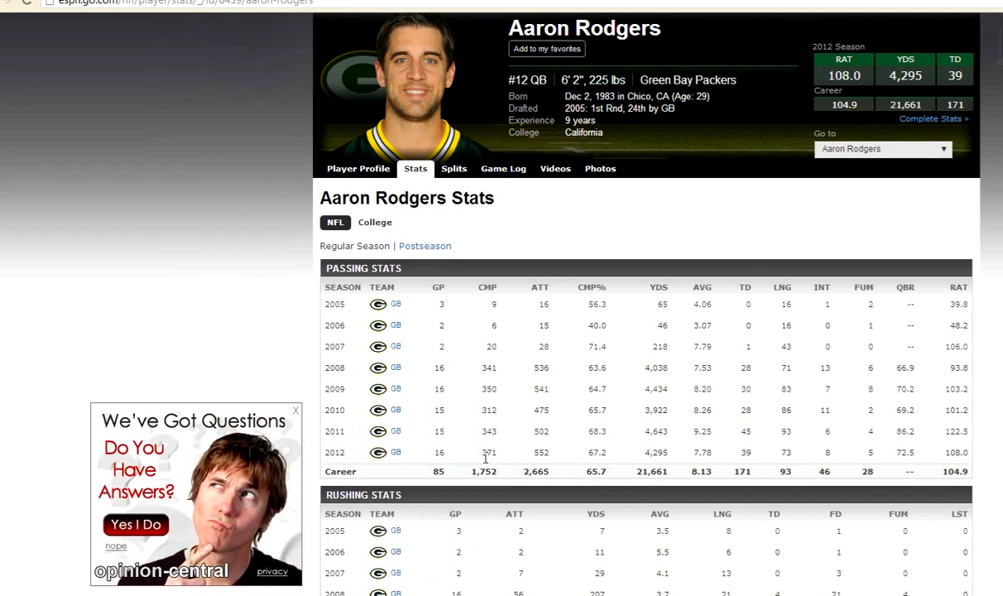
pyautogui.moveTo(766, 455); pyautogui.dragTo(735, 430)
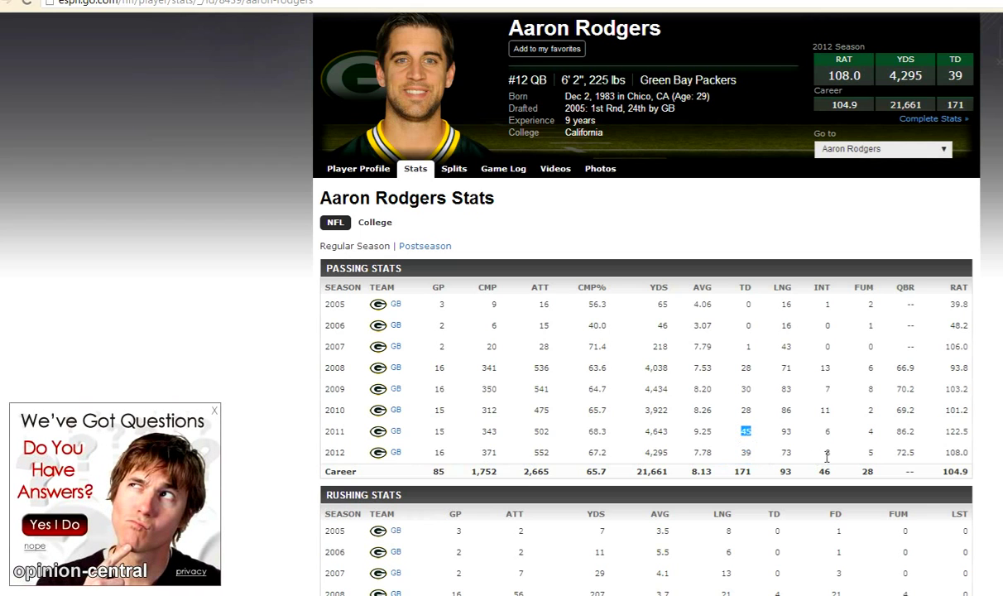
# - Go back to the ESPN QB projections, close Aaron Rodgers' overview pop-up, and return to the QBs sheet
pyautogui.hotkey('alt', 'Tab')
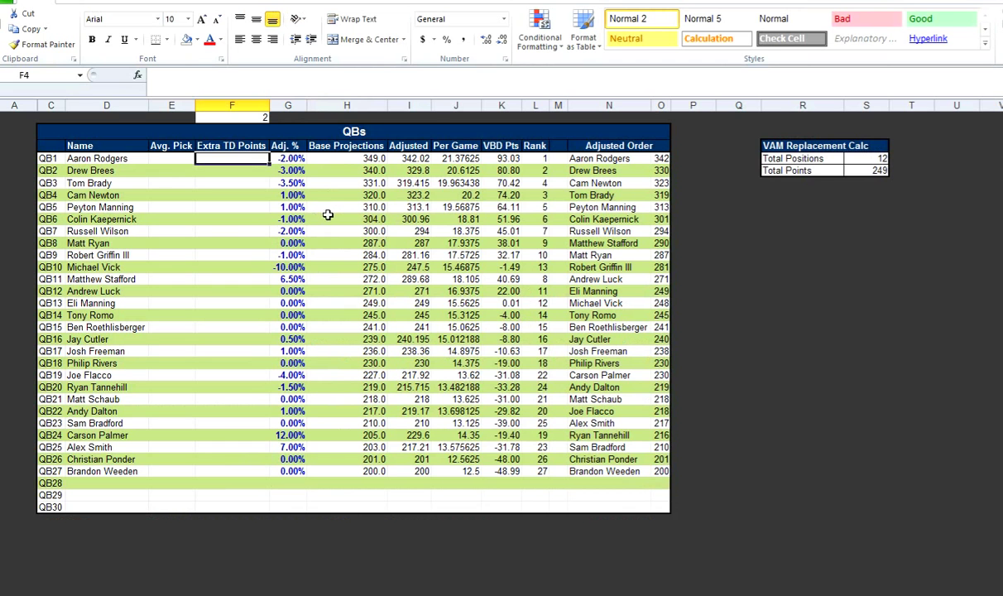
pyautogui.hotkey('alt', 'Tab')
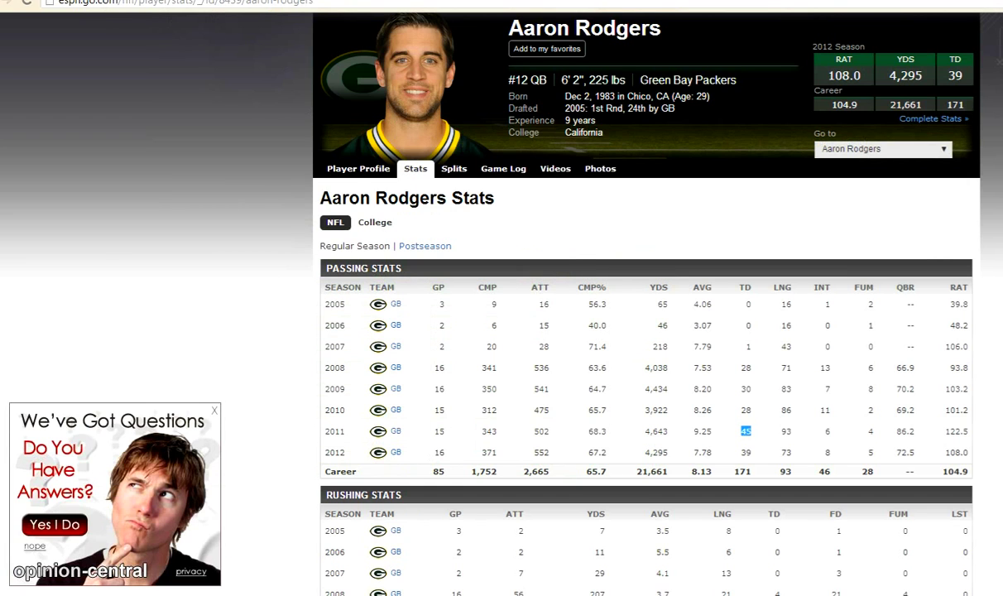
pyautogui.hotkey('ctrl', 'Tab')
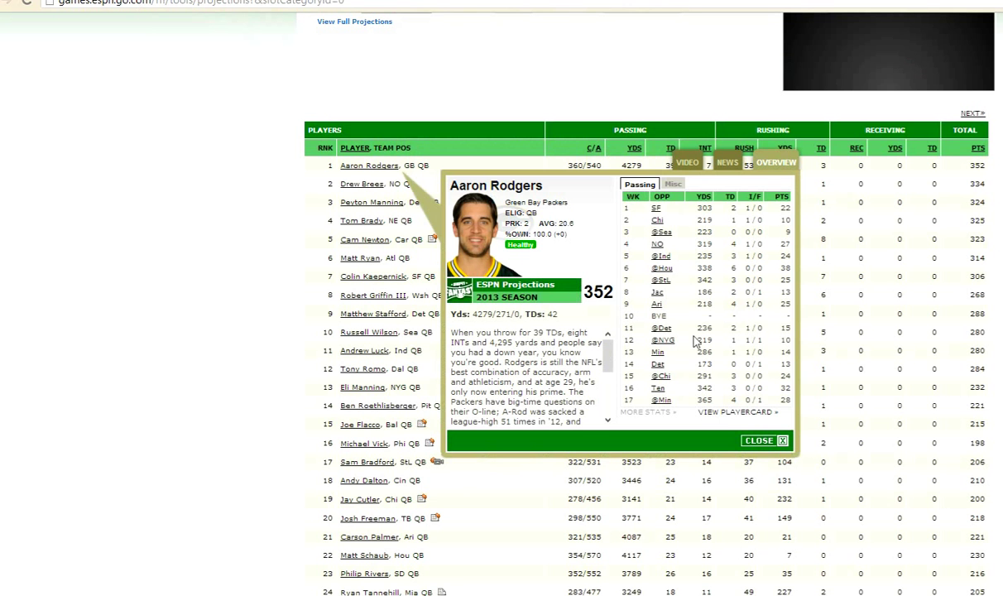
pyautogui.click(782, 441)
pyautogui.hotkey('alt', 'Tab')
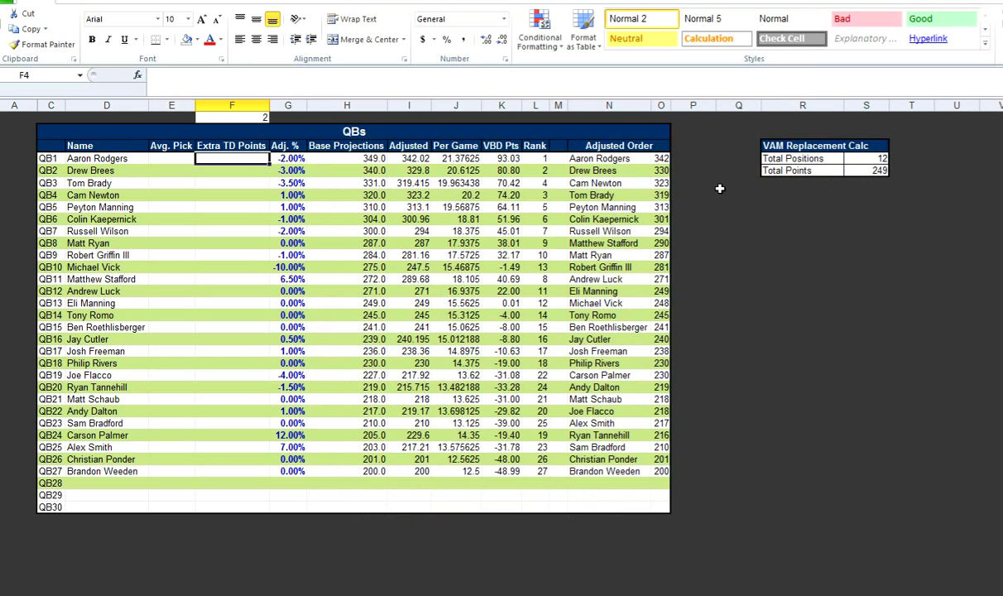
# - Using the ESPN QB projections, enter Extra TD Points values of 41 for Aaron Rodgers, 40 for Drew Brees and 34 for Tom Brady
pyautogui.hotkey('alt', 'Tab')
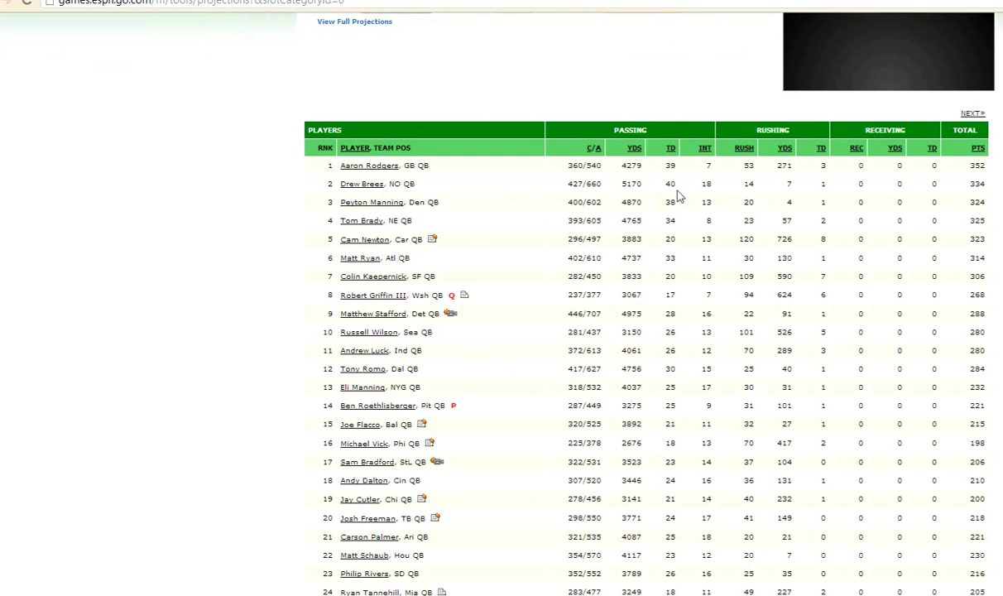
pyautogui.hotkey('alt', 'Tab')
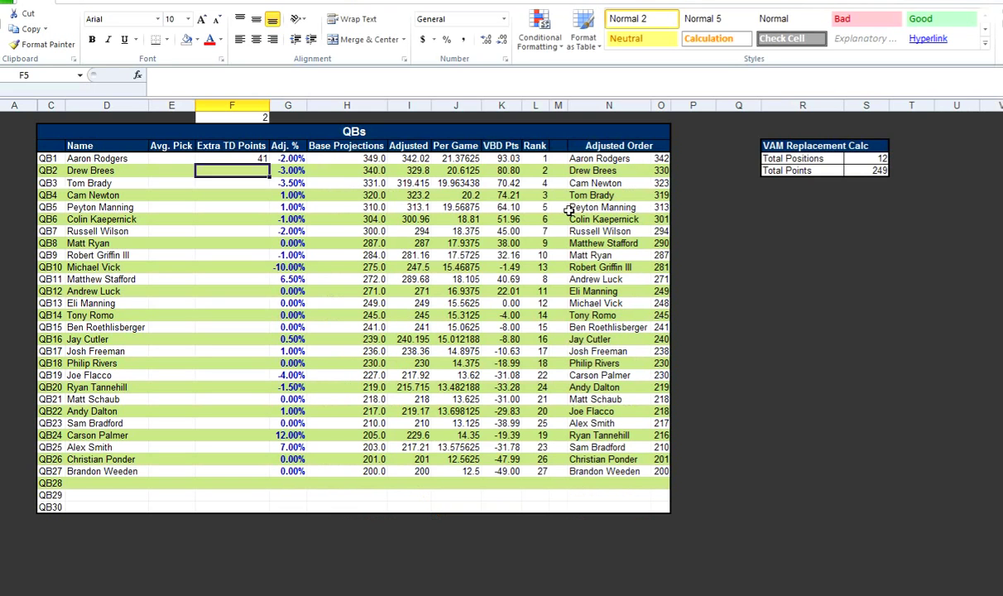
pyautogui.write('40')
pyautogui.press('Return')
pyautogui.hotkey('alt', 'Tab')
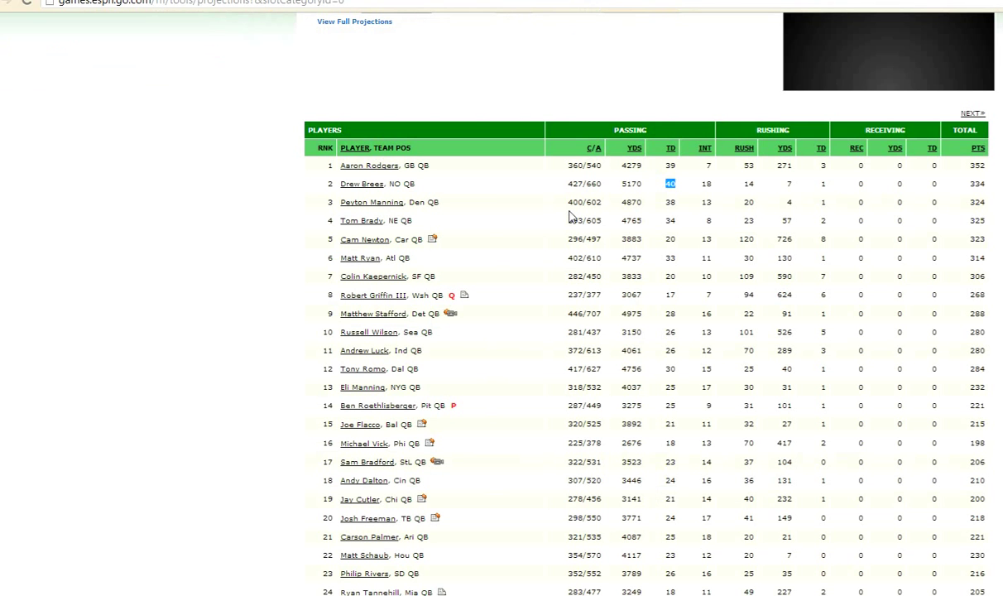
pyautogui.hotkey('alt', 'Tab')
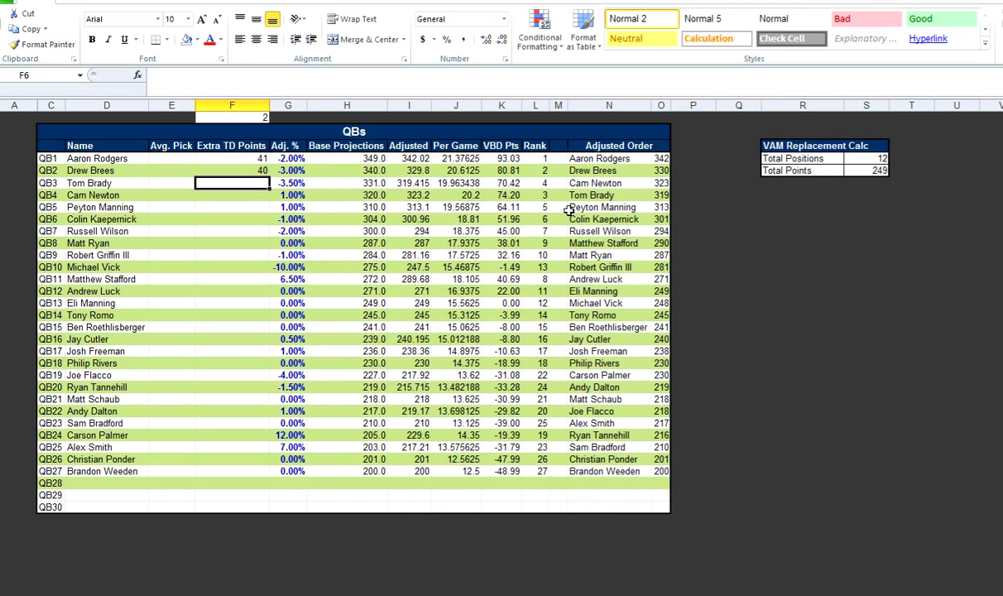
pyautogui.write('34')
pyautogui.press('Return')
# - Enter the ESPN projected passing touchdowns in the Extra TD Points column: 20 for Cam Newton and 38 for Peyton Manning
pyautogui.hotkey('alt', 'Tab')
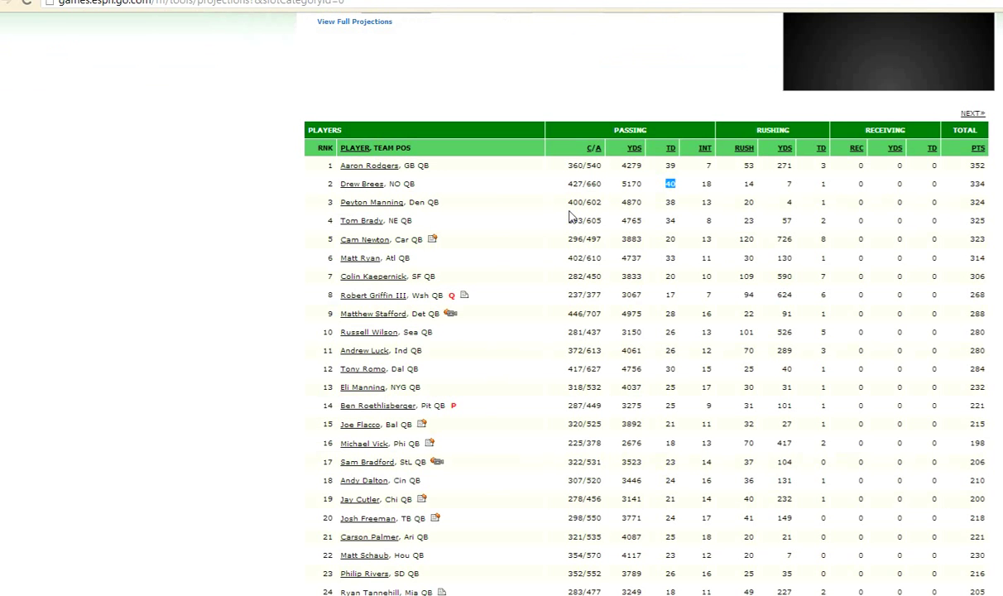
pyautogui.hotkey('alt', 'Tab')
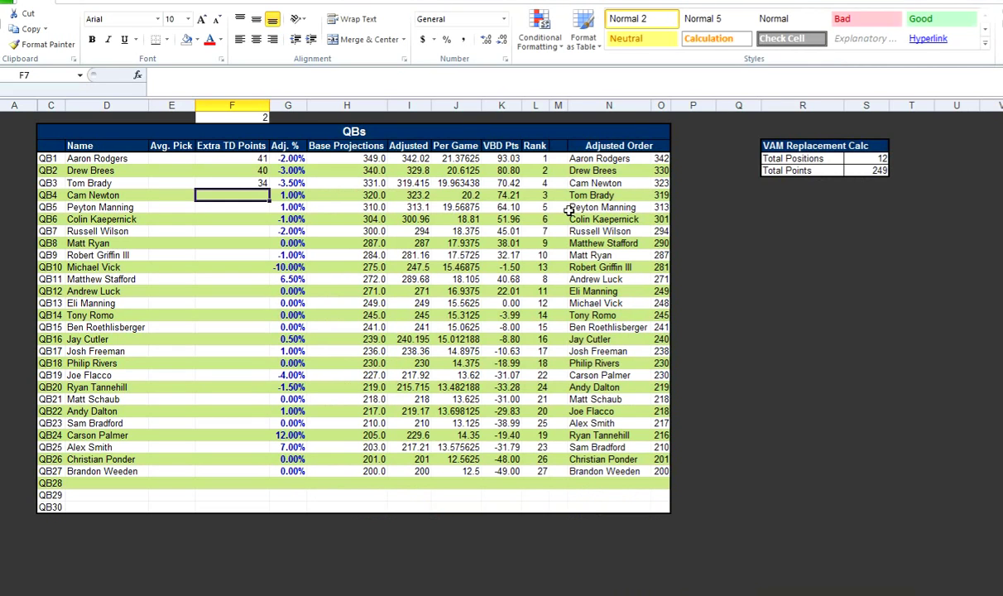
pyautogui.press('Return')
pyautogui.hotkey('alt', 'Tab')
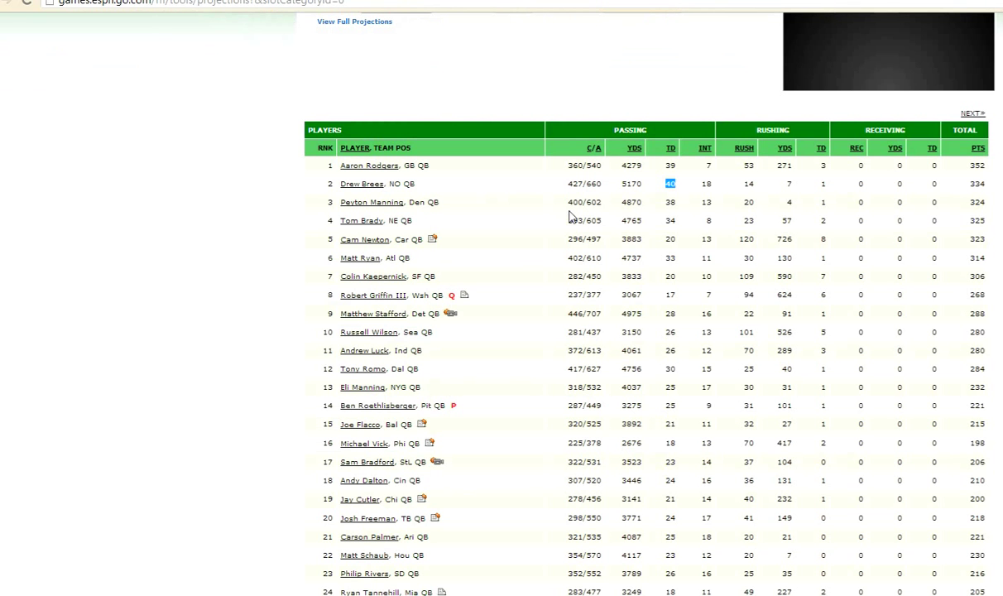
pyautogui.hotkey('alt', 'Tab')
pyautogui.write('38')
pyautogui.press('Return')
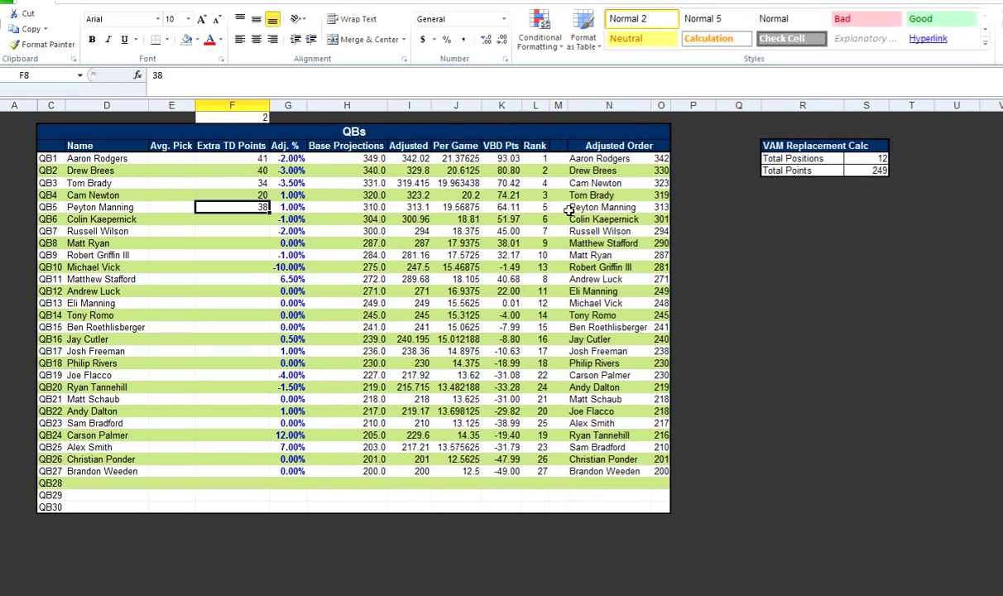
pyautogui.write('20')
pyautogui.press('Return')
# - Enter the ESPN passing touchdowns of 33 for Matt Ryan in F11 and 26 for Russell Wilson in F10
pyautogui.hotkey('alt', 'Tab')
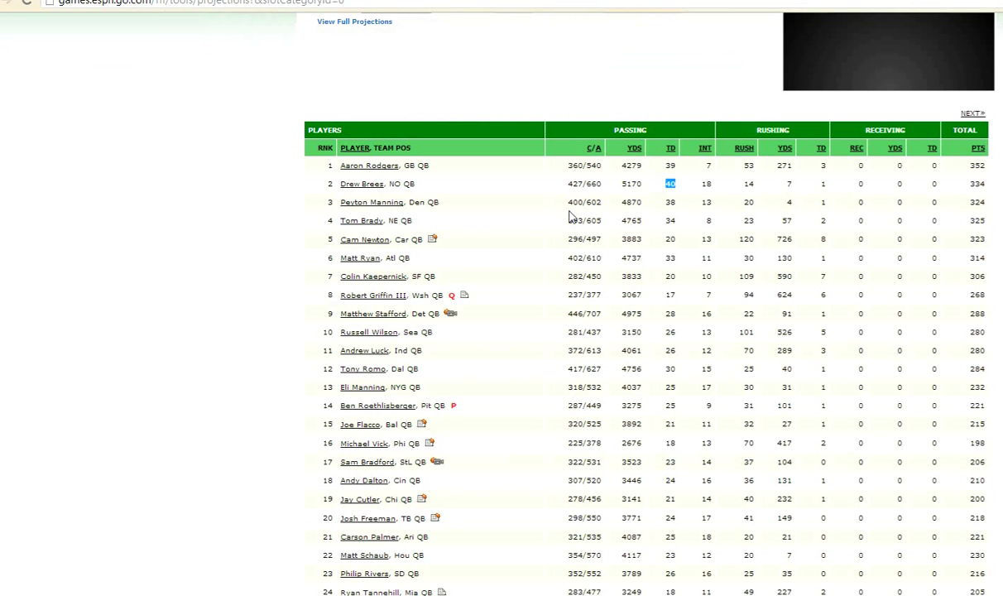
pyautogui.hotkey('alt', 'Tab')
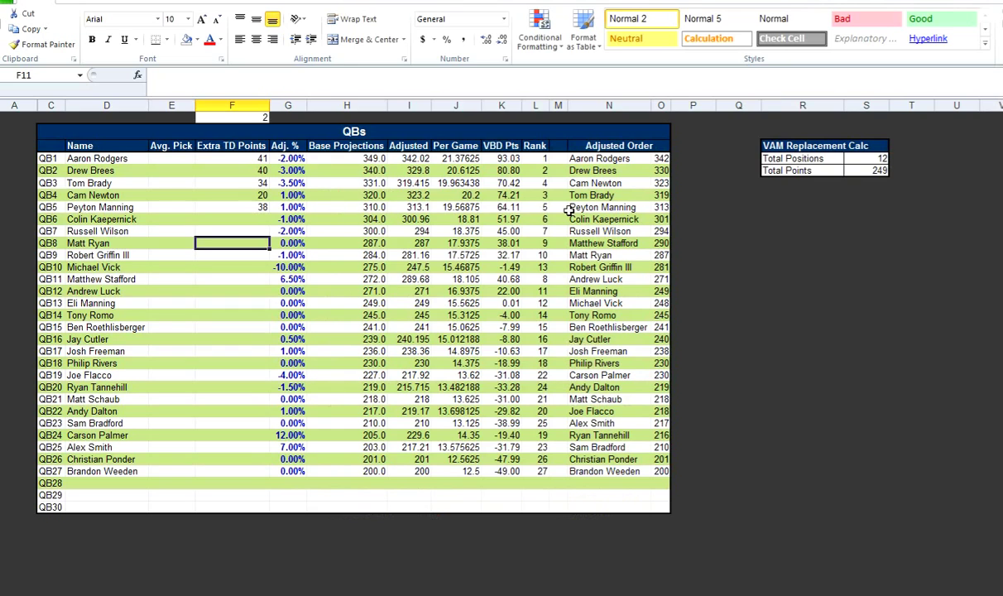
pyautogui.write('33')
pyautogui.press('Return')
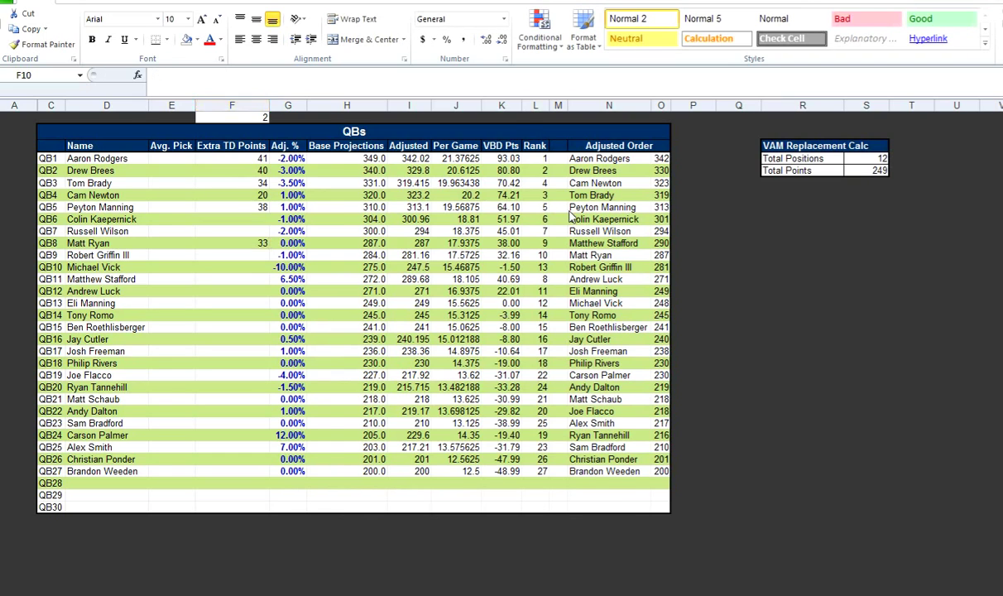
pyautogui.hotkey('alt', 'Tab')
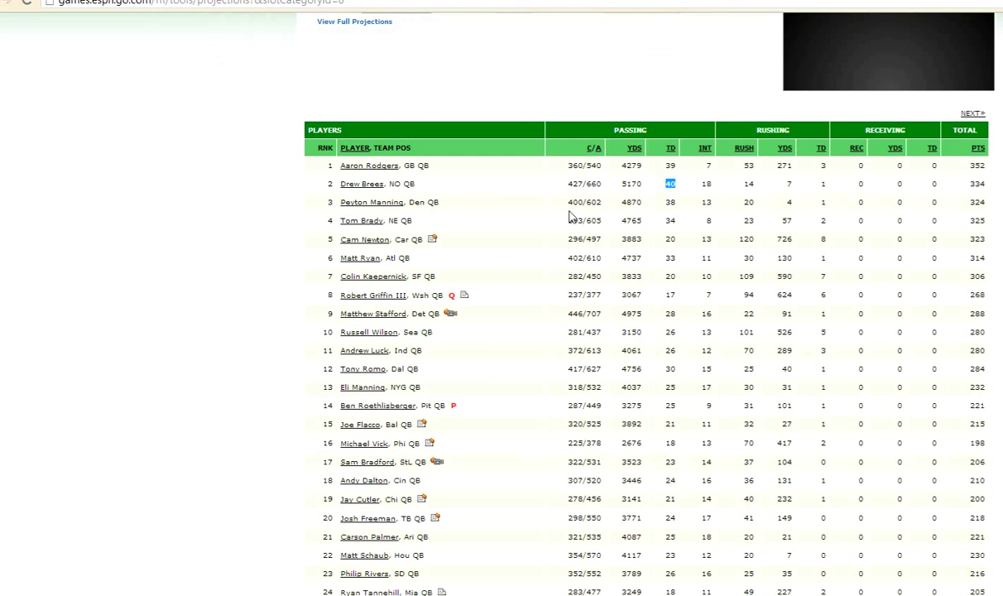
pyautogui.hotkey('alt', 'Tab')
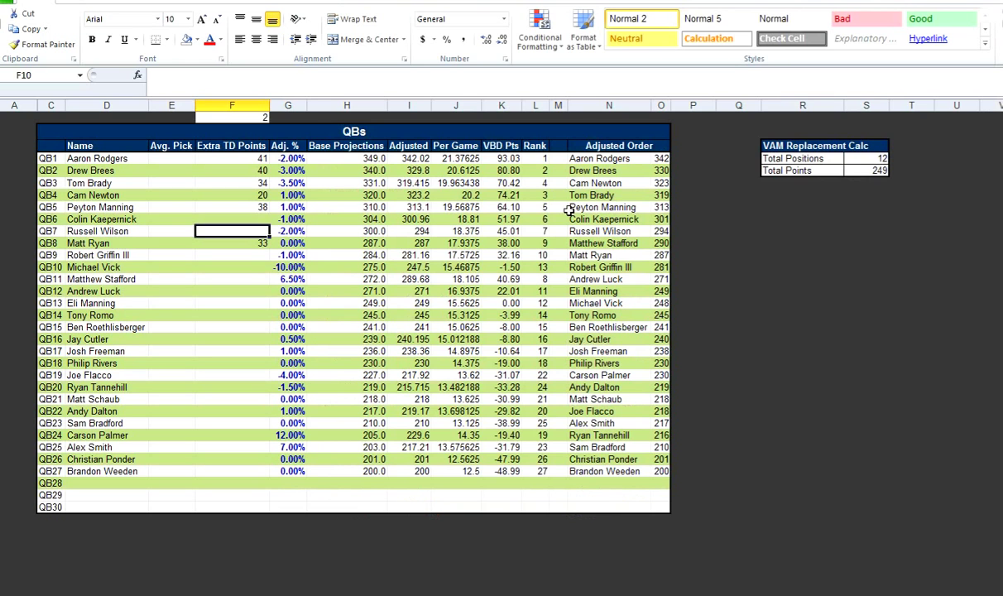
pyautogui.write('26')
pyautogui.hotkey('ctrl', 'Return')
# - Look up Colin Kaepernick's passing touchdowns in the ESPN projections and enter 20 in F9
pyautogui.hotkey('alt', 'Tab')
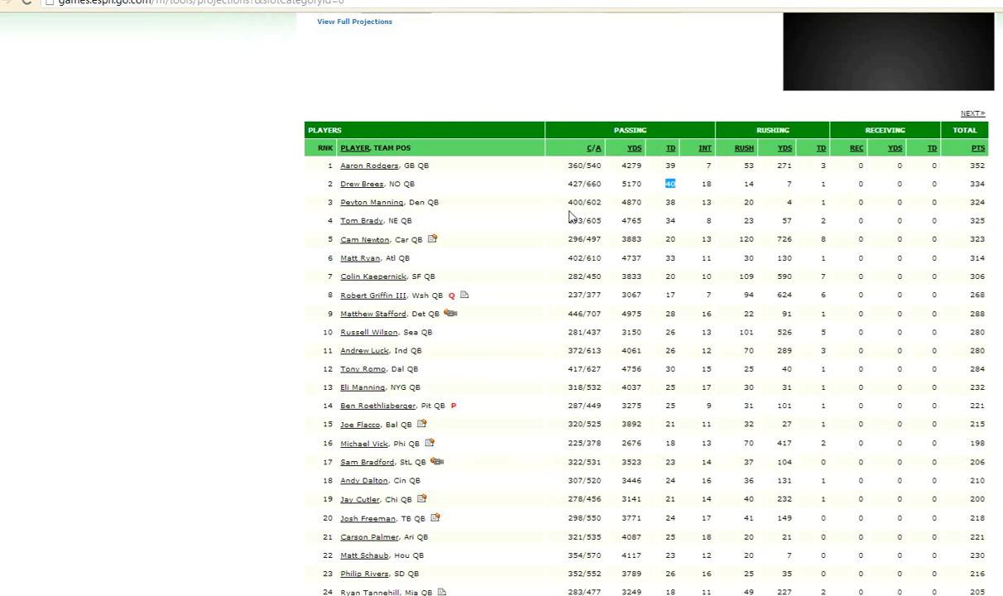
pyautogui.hotkey('alt', 'Tab')
pyautogui.hotkey('alt', 'Tab')
pyautogui.hotkey('alt', 'Tab')
pyautogui.write('20')
pyautogui.press('Return')
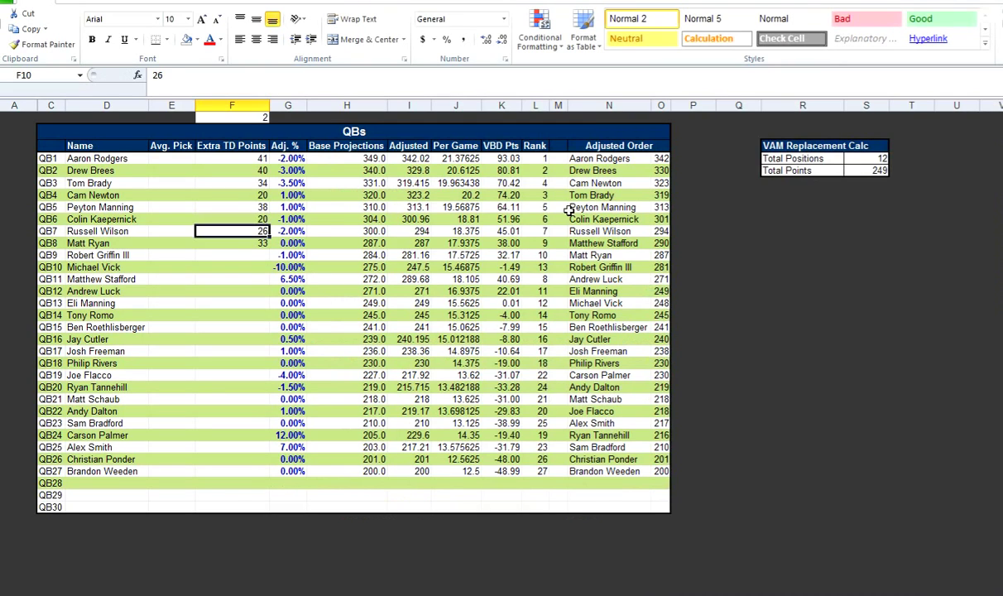
# - Clear Colin Kaepernick's Extra TD Points value in F9 and undo the deletion
pyautogui.press('Up')
pyautogui.press('Right')
pyautogui.press('Right')
pyautogui.press('Right')
pyautogui.press('Left')
pyautogui.press('Left')
pyautogui.press('Left')
pyautogui.press('Delete')
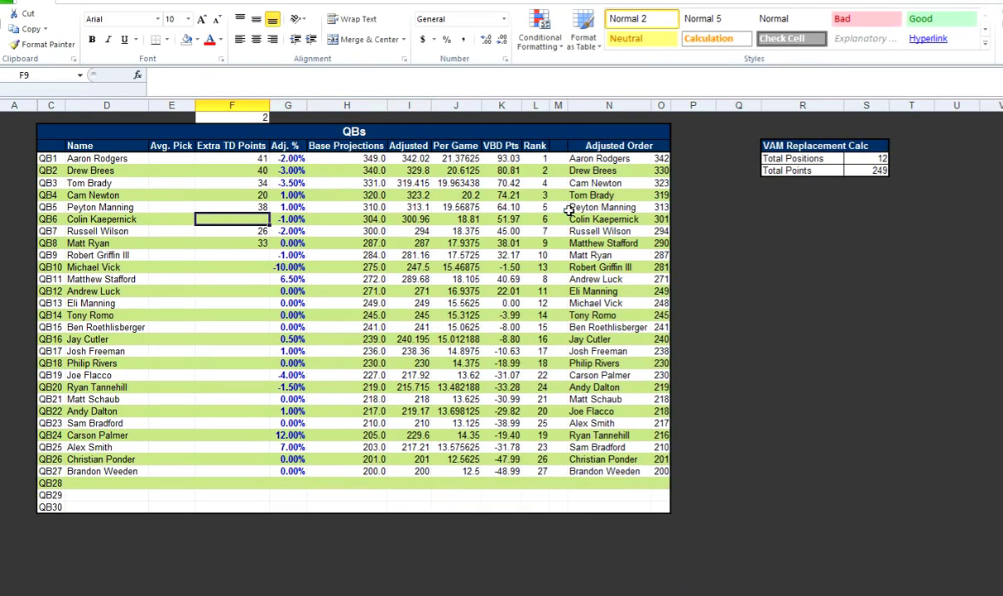
pyautogui.hotkey('ctrl', 'z')
# - Examine the VBD Pts column and the formula behind Aaron Rodgers' value in K4, including its RAND term
pyautogui.moveTo(500, 183); pyautogui.dragTo(500, 278)
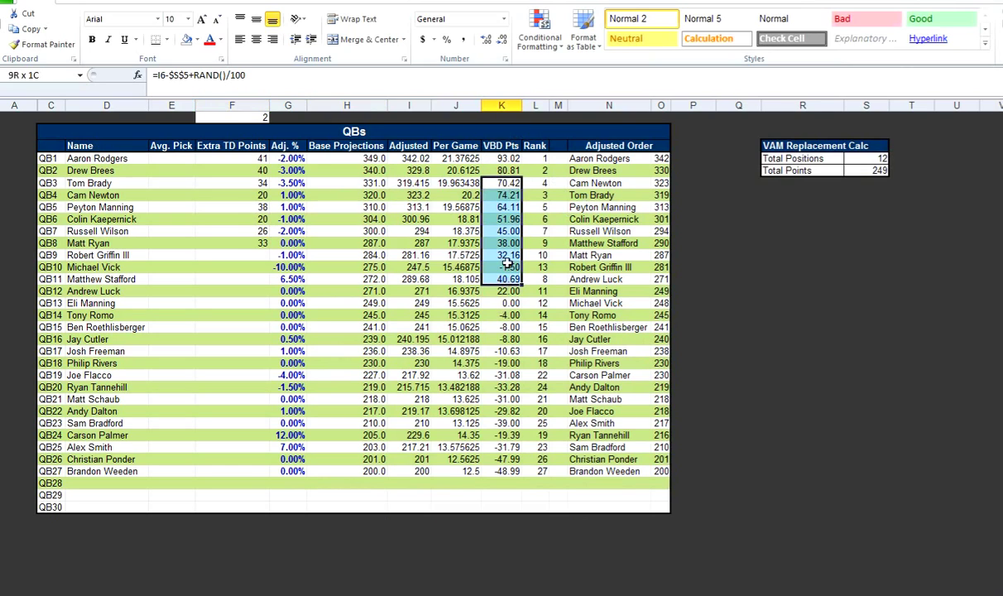
pyautogui.click(506, 159)
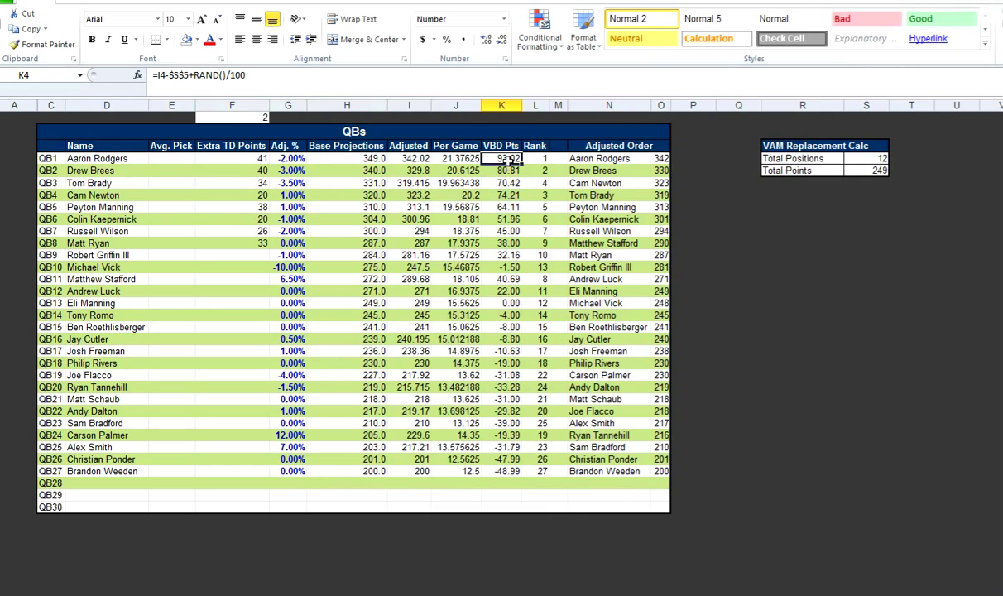
pyautogui.click(225, 74)
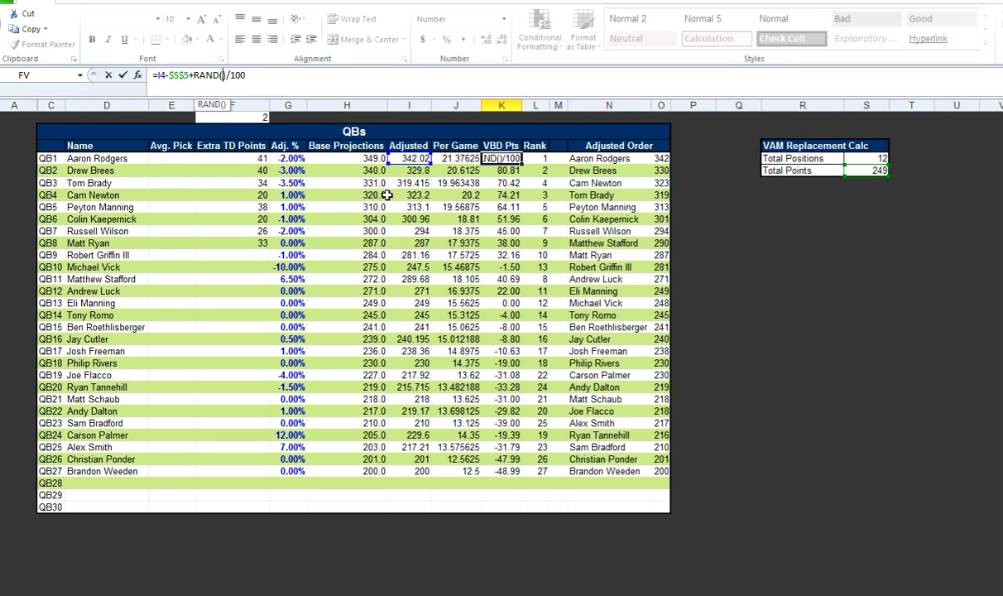
pyautogui.hotkey('ctrl', 'Return')
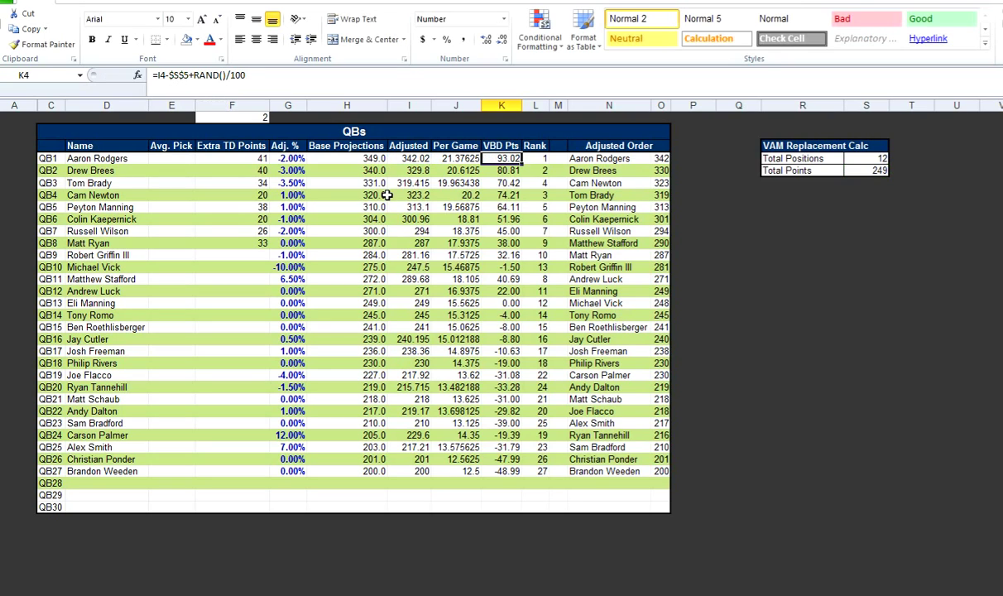
pyautogui.press('F2')
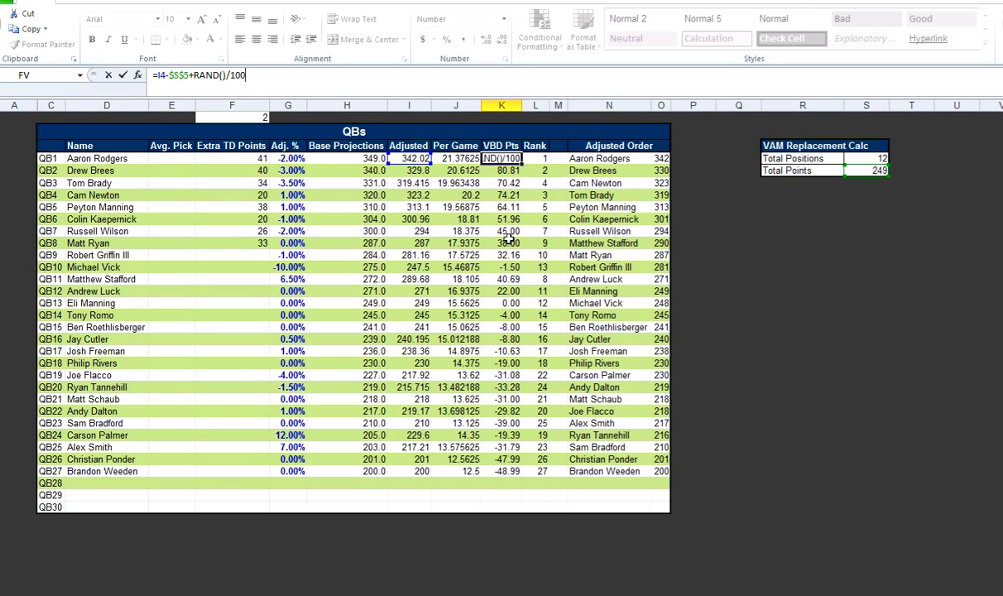
pyautogui.hotkey('ctrl', 'Return')
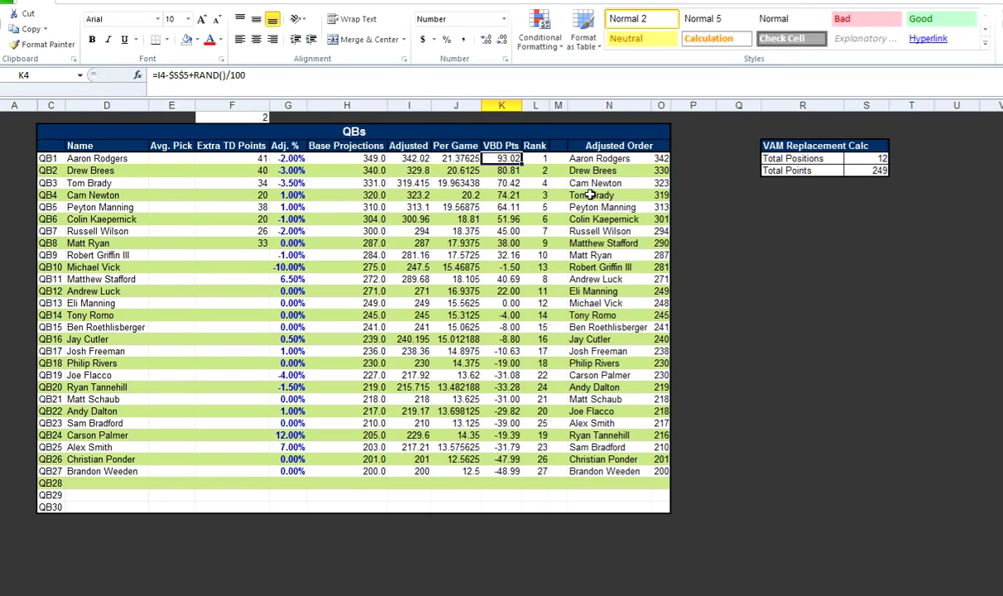
# - Change Aaron Rodgers' Adjusted formula in I4 to =(G4+1)*H4+F4*$F$1
pyautogui.press('Left')
pyautogui.press('Left')
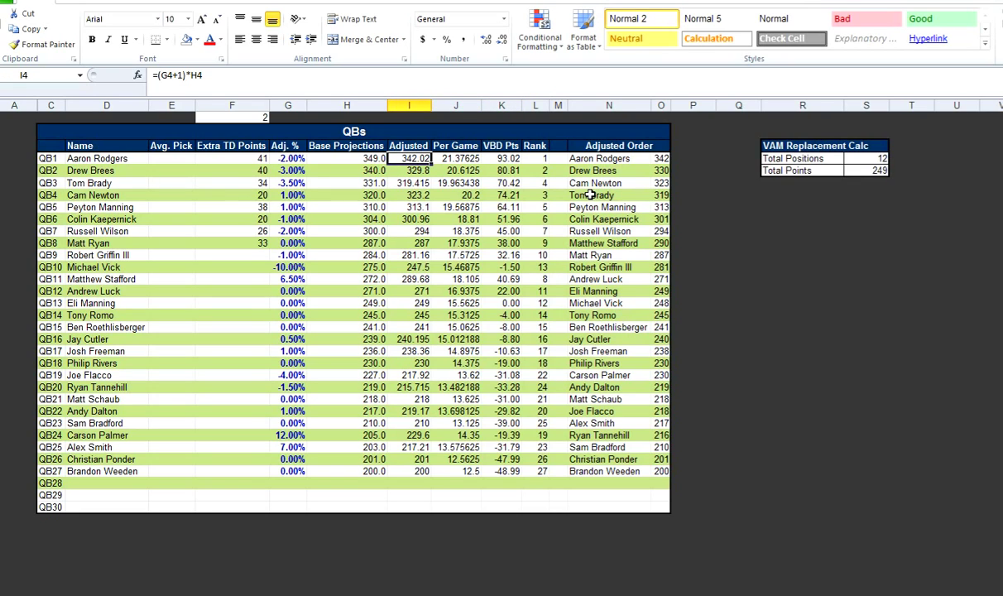
pyautogui.press('F2')
pyautogui.write('+')
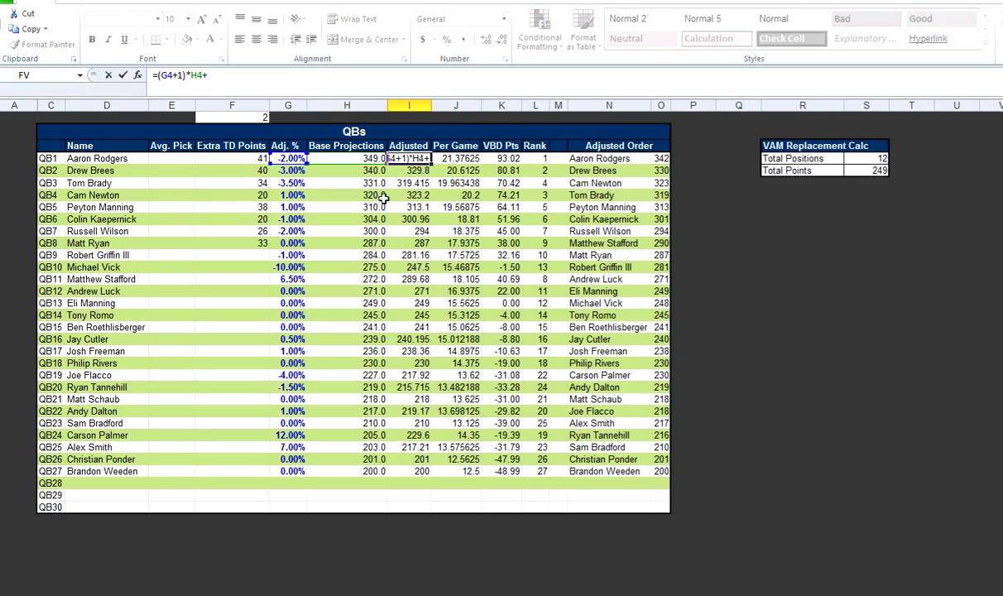
pyautogui.click(228, 157)
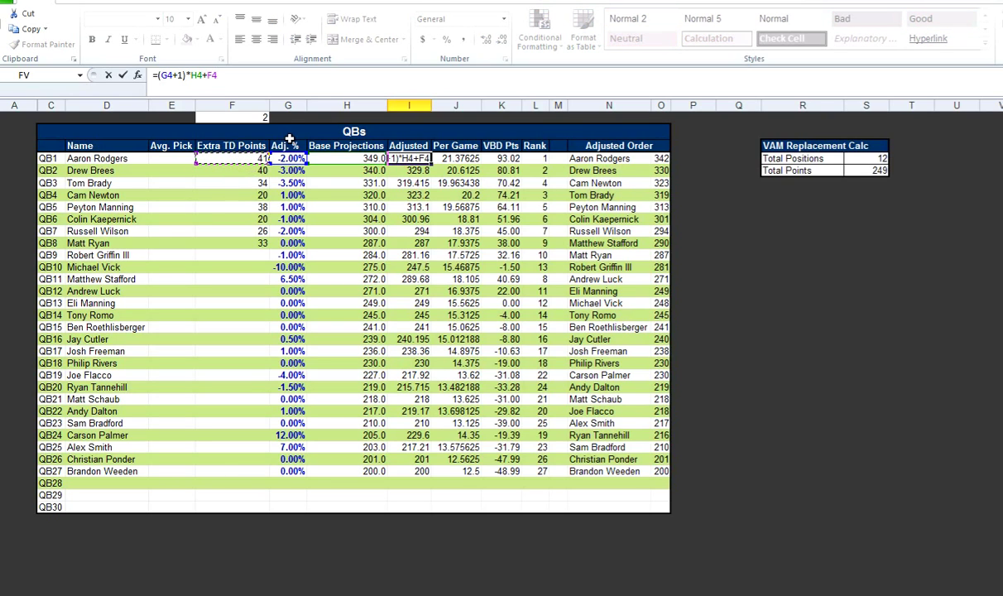
pyautogui.write('*')
pyautogui.click(232, 117)
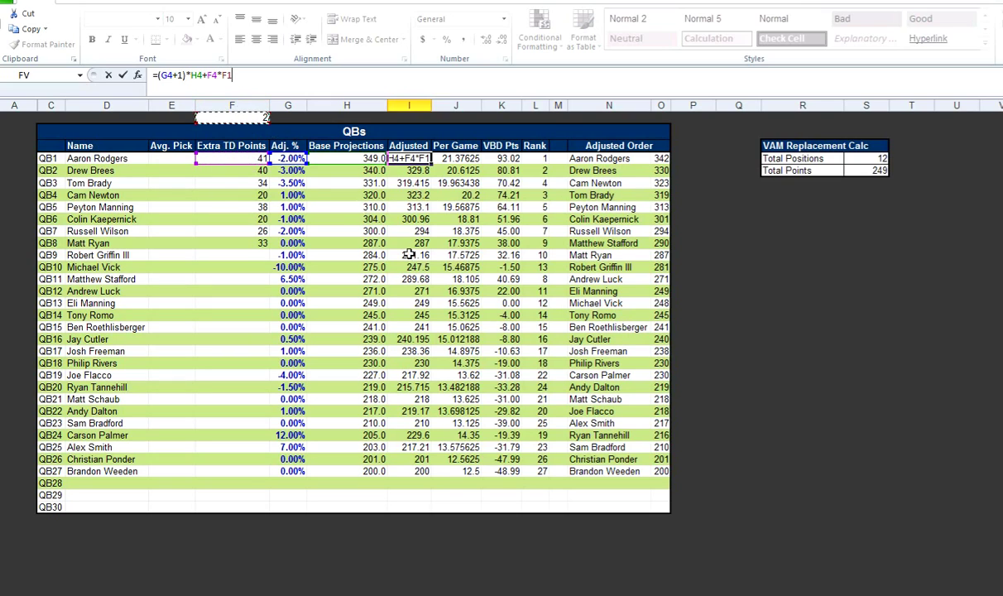
pyautogui.write('$')
pyautogui.press('Left')
pyautogui.press('Left')
pyautogui.write('$')
pyautogui.press('Right')
pyautogui.write('$')
pyautogui.press('Right')
pyautogui.press('Delete')
pyautogui.hotkey('ctrl', 'Return')
# - Copy the Adjusted formula from I4 down through I11, the row for Matt Ryan
pyautogui.hotkey('ctrl', 'c')
pyautogui.hotkey('shift', 'Down')
pyautogui.hotkey('shift', 'Down')
pyautogui.hotkey('shift', 'Down')
pyautogui.hotkey('shift', 'Down')
pyautogui.hotkey('shift', 'Down')
pyautogui.hotkey('shift', 'Down')
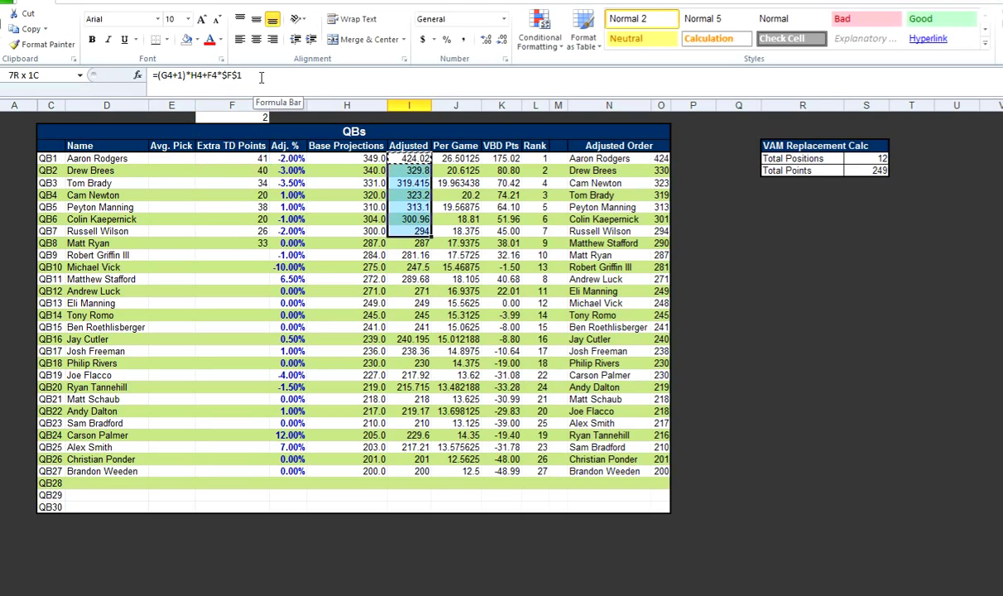
pyautogui.hotkey('shift', 'Down')
pyautogui.hotkey('ctrl', 'v')
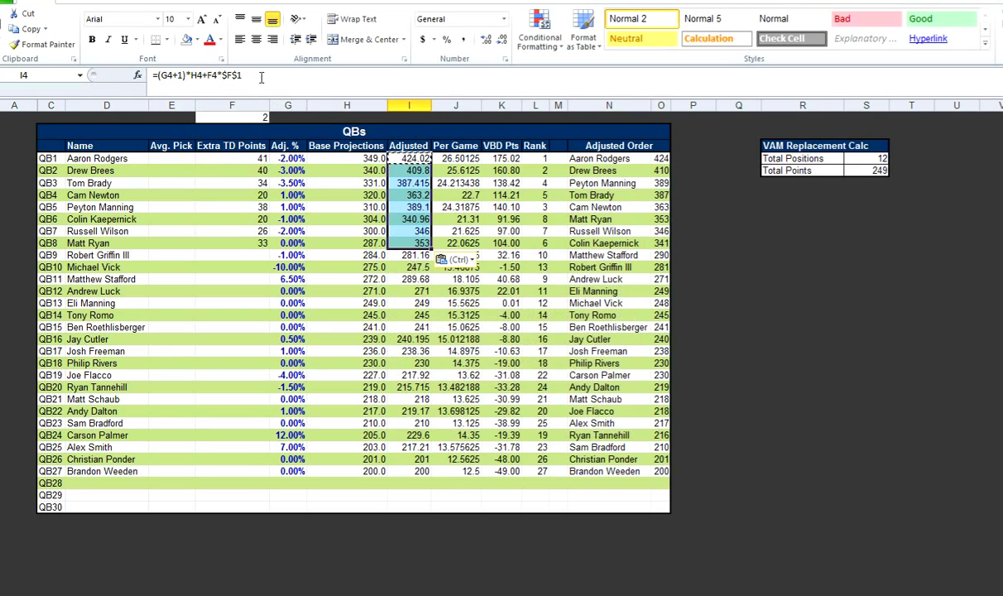
pyautogui.press('Escape')
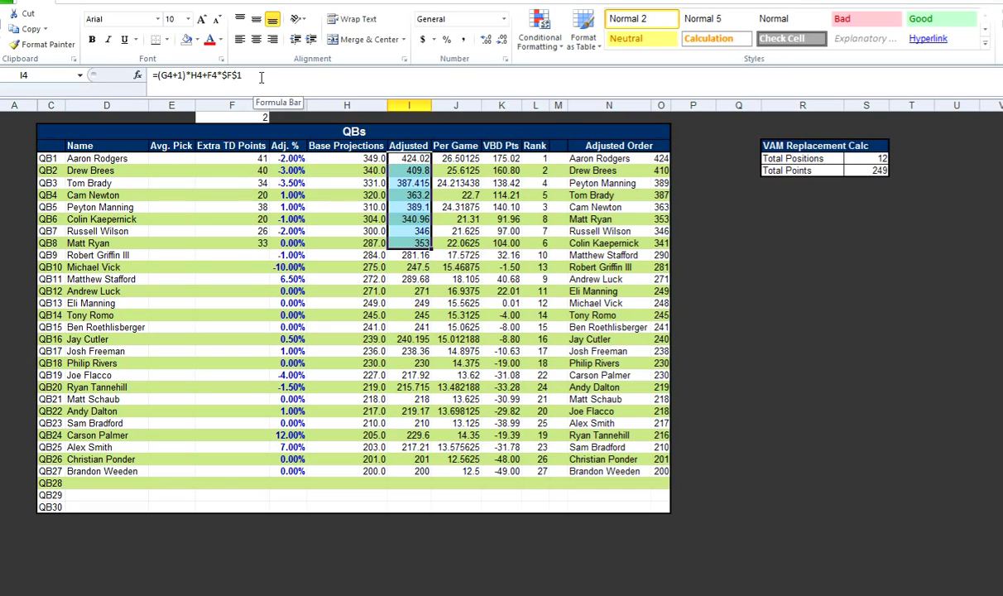
# - Select F12 beside Robert Griffin III and copy his 17 projected passing touchdowns from the ESPN page
pyautogui.press('Left')
pyautogui.press('Left')
pyautogui.press('Left')
pyautogui.press('Down')
pyautogui.press('Down')
pyautogui.press('Down')
pyautogui.press('Down')
pyautogui.press('Down')
pyautogui.press('Down')
pyautogui.press('Down')
pyautogui.press('Down')
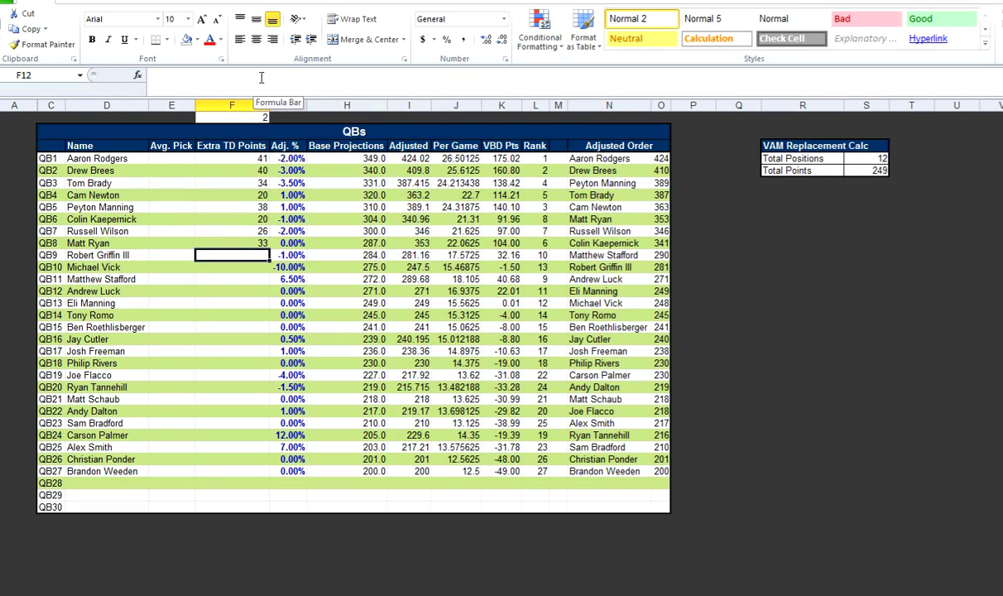
pyautogui.hotkey('alt', 'Tab')
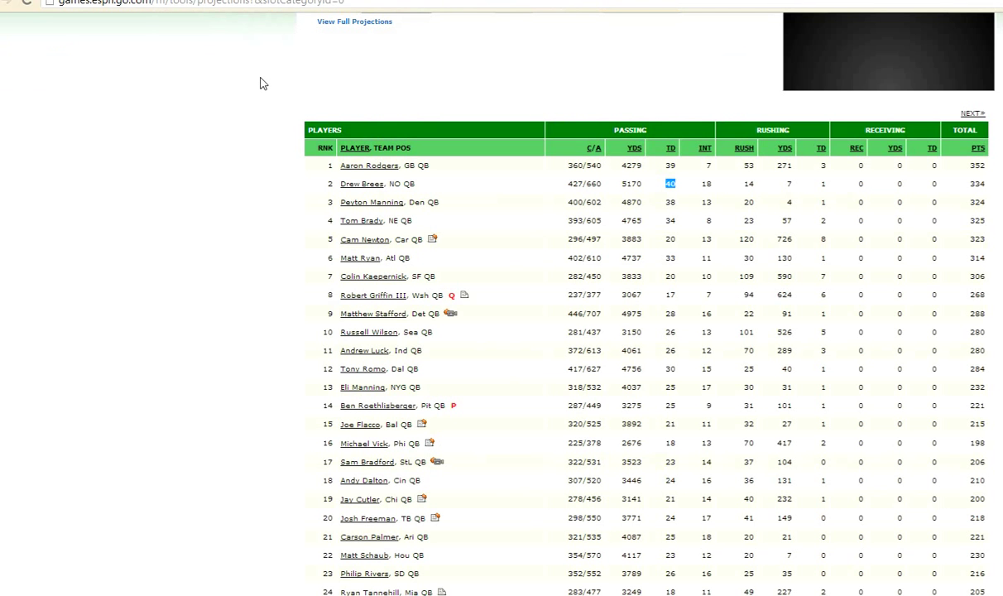
pyautogui.doubleClick(670, 294)
pyautogui.hotkey('alt', 'Tab')
pyautogui.write('est')
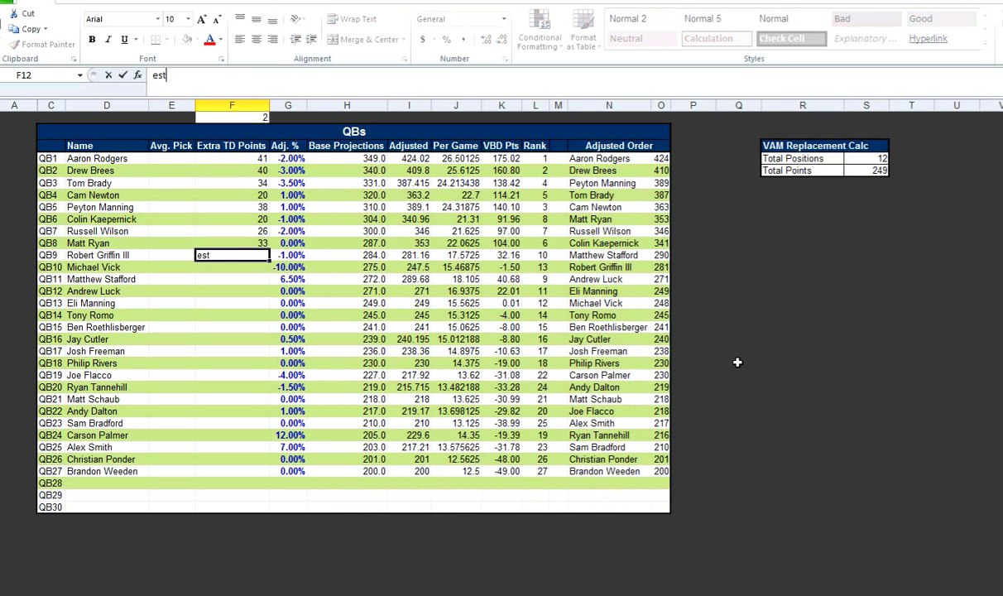
pyautogui.press('Escape')
pyautogui.hotkey('alt', 'Tab')
pyautogui.hotkey('alt', 'Tab')
pyautogui.write('es')
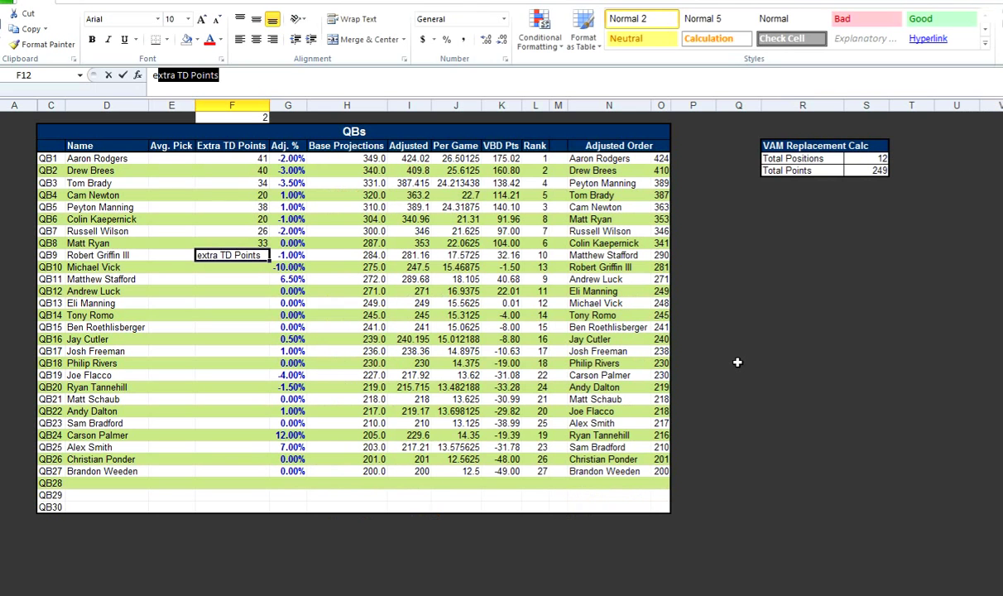
pyautogui.press('Escape')
# - Paste the copied value 17 into F12 for Robert Griffin III with Paste Special
pyautogui.press('alt')
pyautogui.press('e')
pyautogui.press('s')
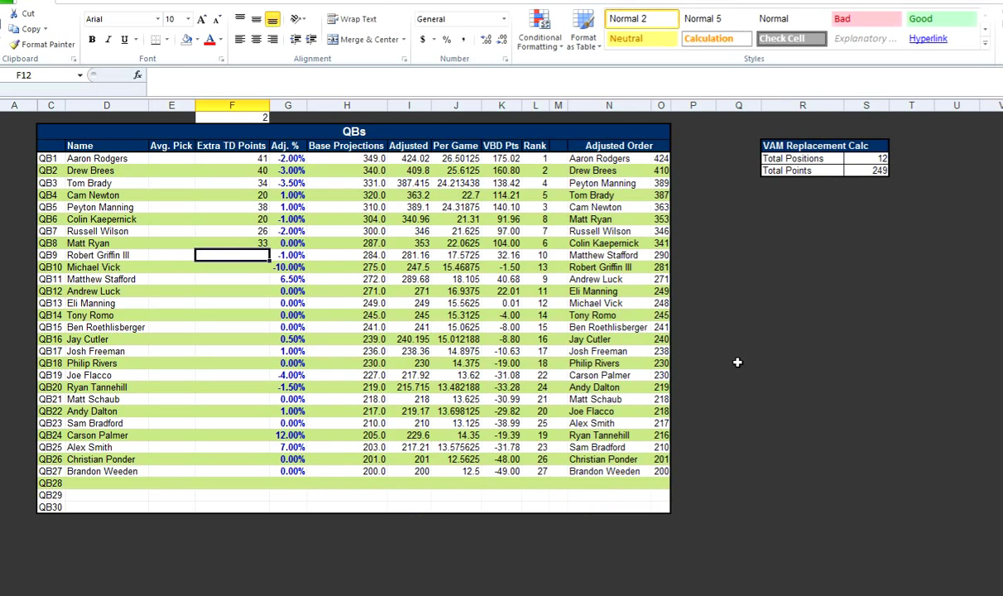
pyautogui.press('alt')
pyautogui.press('e')
pyautogui.press('s')
pyautogui.press('Return')
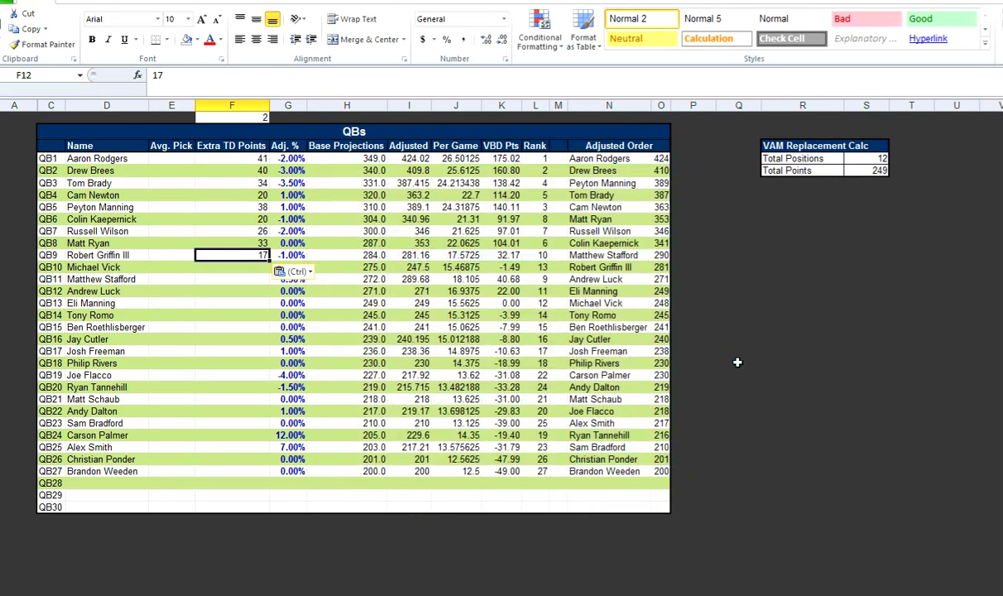
# - Enter Matthew Stafford's projected 28 passing touchdowns from the ESPN page in F14
pyautogui.hotkey('alt', 'Tab')
pyautogui.hotkey('alt', 'Tab')
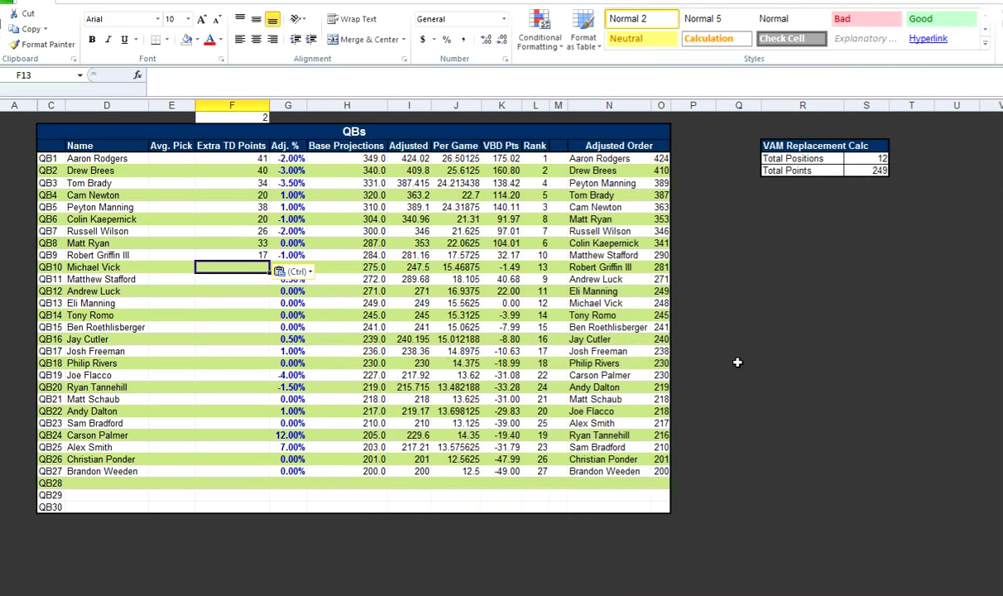
pyautogui.press('Down')
pyautogui.write('28')
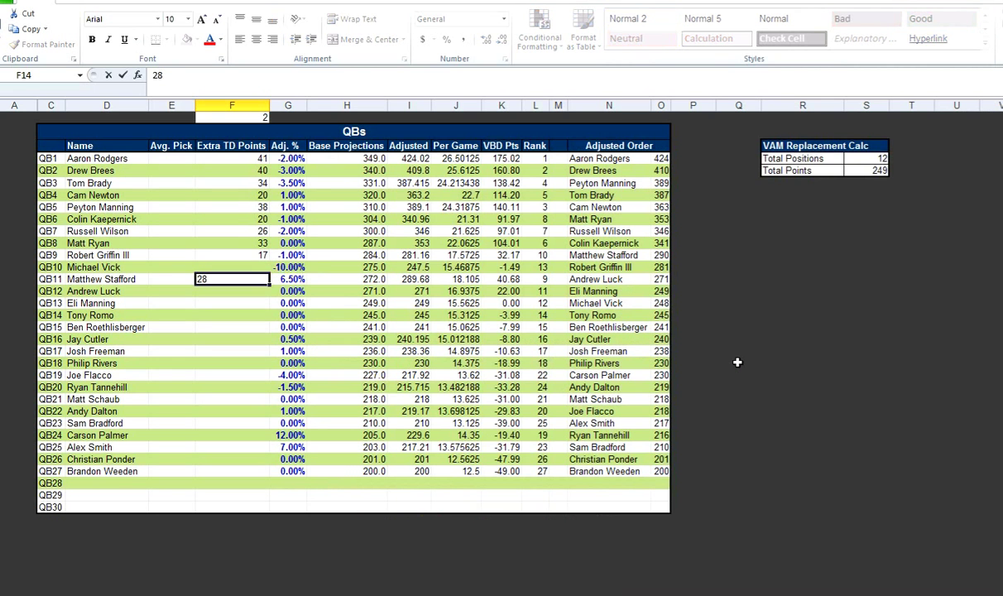
pyautogui.press('Return')
# - Look up Michael Vick's passing touchdowns on the ESPN page and enter 18 in F13
pyautogui.press('Up')
pyautogui.press('Up')
pyautogui.hotkey('alt', 'Tab')
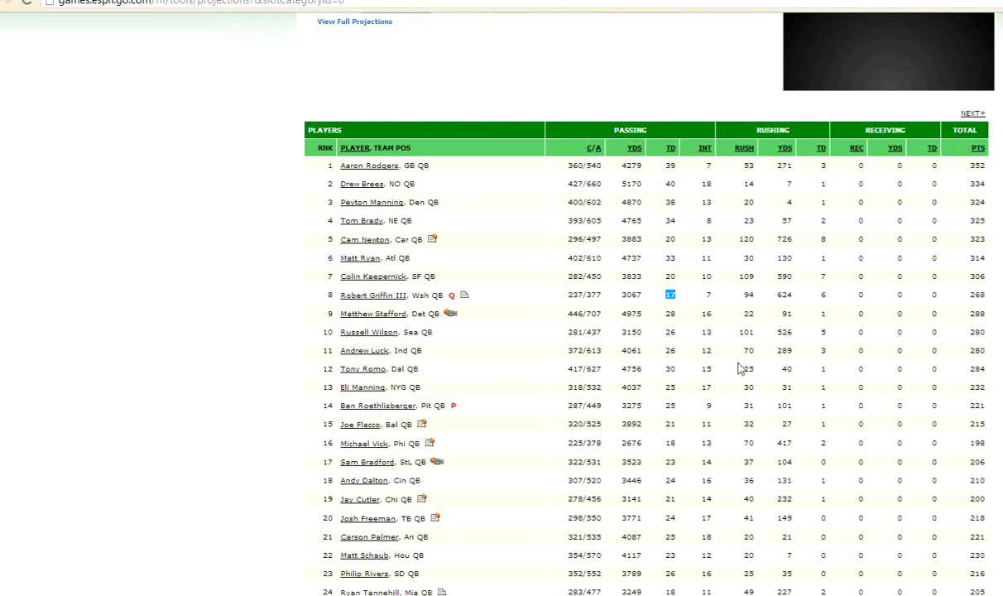
pyautogui.hotkey('alt', 'Tab')
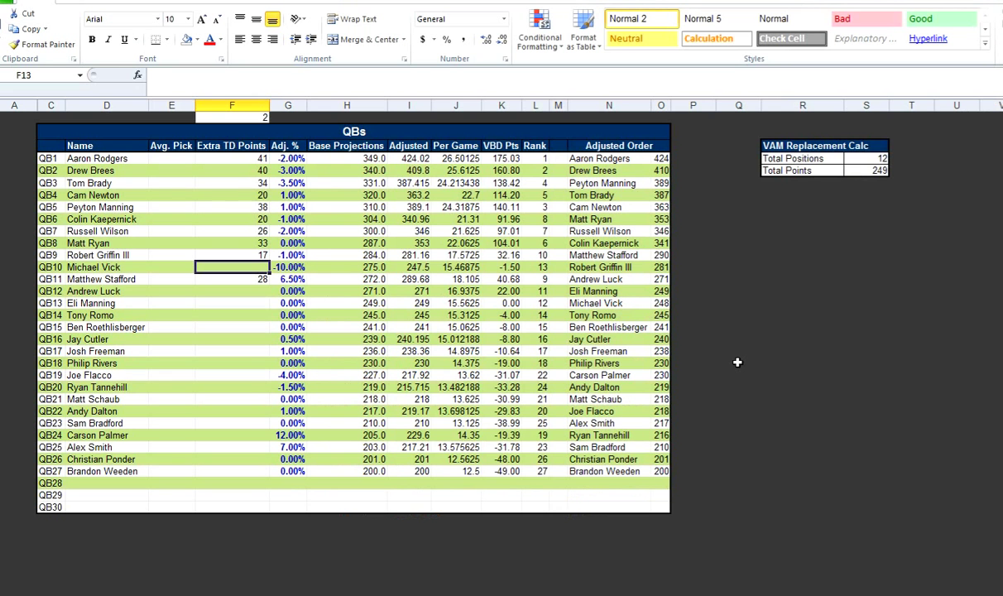
pyautogui.write('18')
pyautogui.press('Return')
# - Look up Andrew Luck's passing touchdowns on the ESPN page and enter 26 in F15
pyautogui.hotkey('alt', 'Tab')
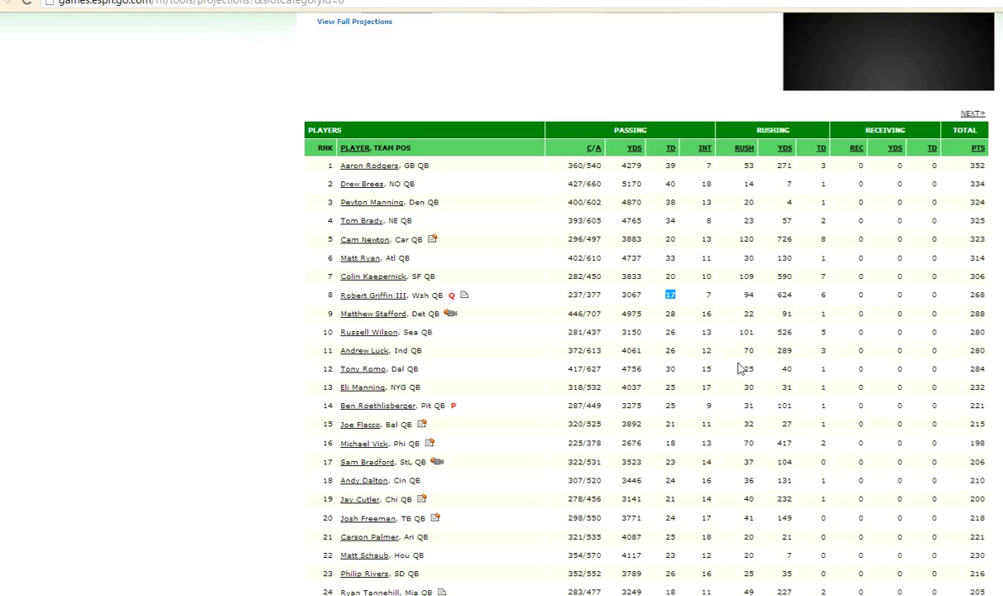
pyautogui.hotkey('alt', 'Tab')
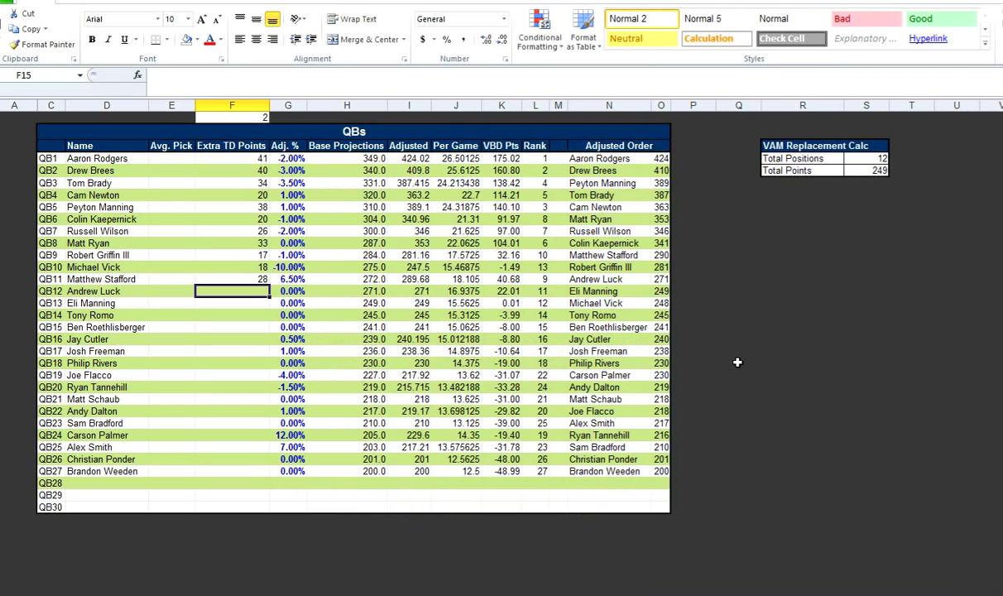
pyautogui.write('26')
pyautogui.press('Return')
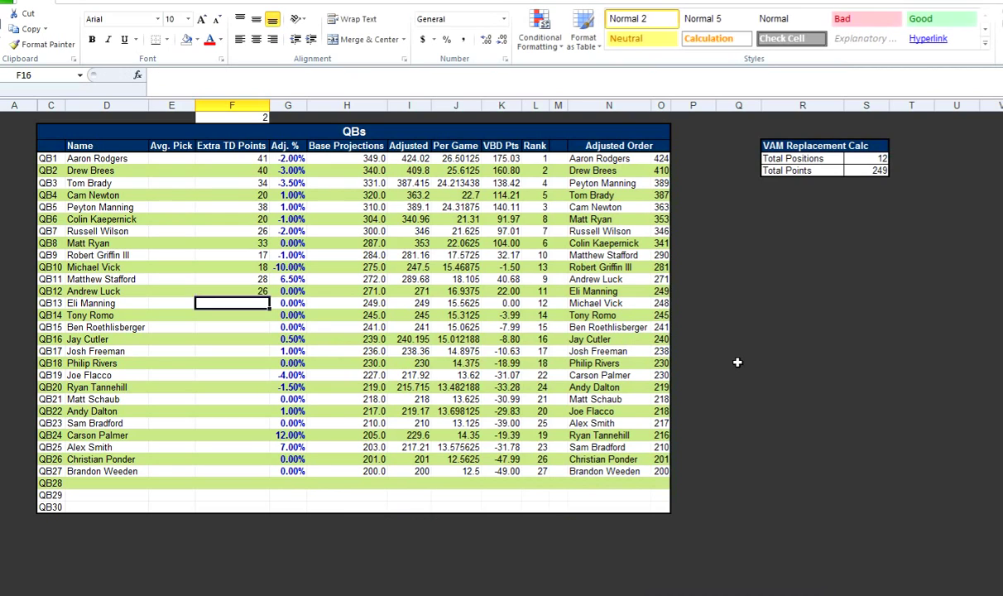
# - Enter the ESPN passing touchdowns 25 for Eli Manning in F16 and 30 for Tony Romo in F17
pyautogui.hotkey('alt', 'Tab')
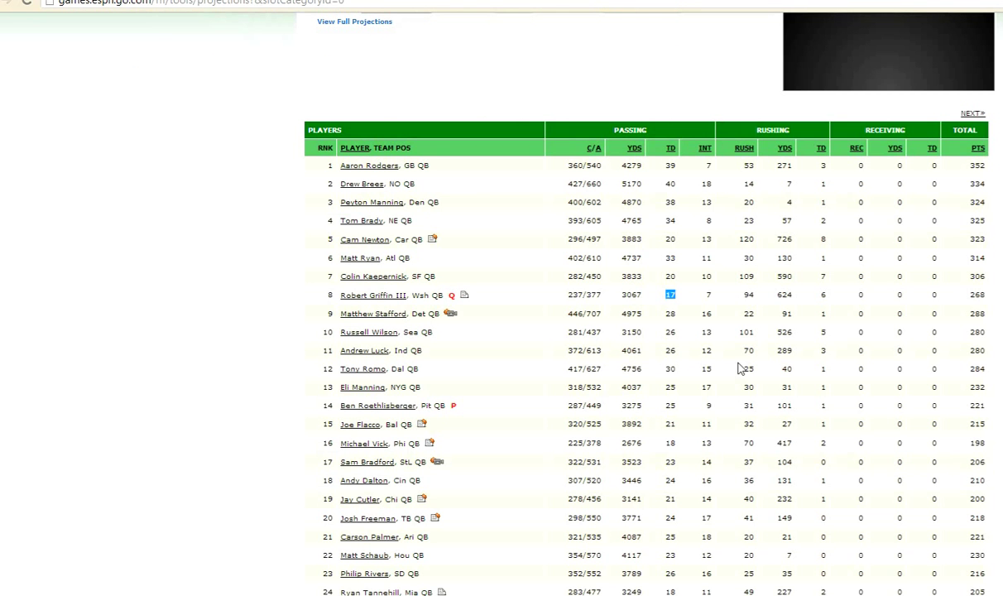
pyautogui.hotkey('alt', 'Tab')
pyautogui.write('30')
pyautogui.press('Return')
pyautogui.hotkey('alt', 'Tab')
pyautogui.hotkey('alt', 'Tab')
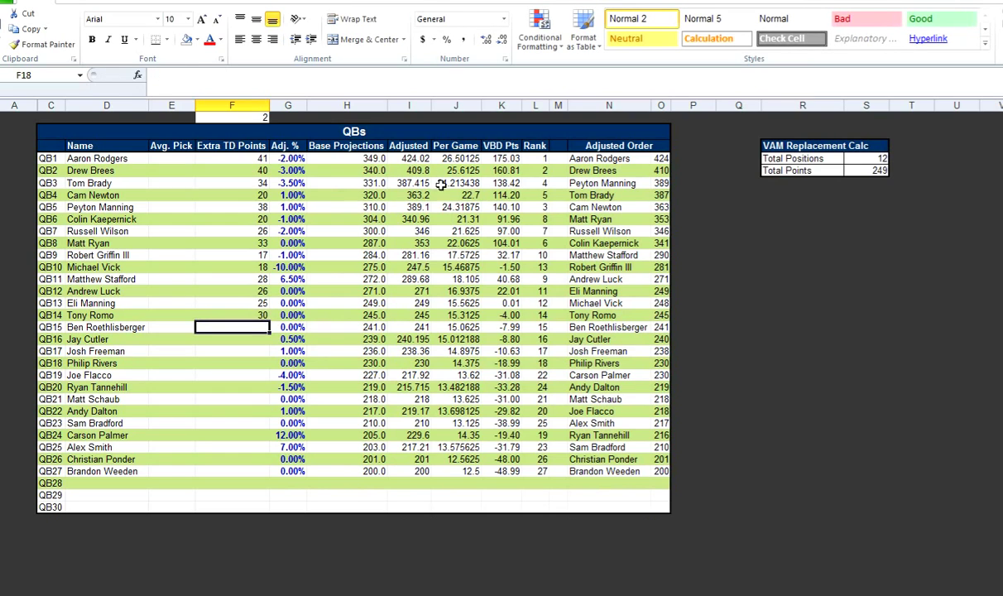
# - Copy Aaron Rodgers' Adjusted formula from I4 down the whole Adjusted column to Brandon Weeden with Paste Special
pyautogui.click(344, 160)
pyautogui.press('Right')
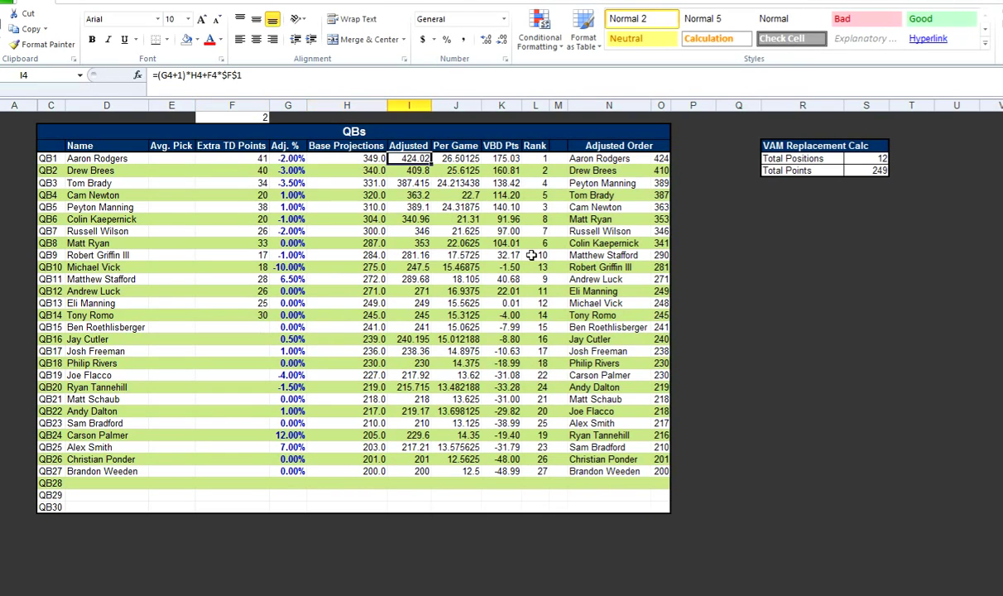
pyautogui.hotkey('ctrl', 'c')
pyautogui.hotkey('ctrl', 'shift', 'Down')
pyautogui.hotkey('ctrl', 'alt', 'v')
pyautogui.press('Return')
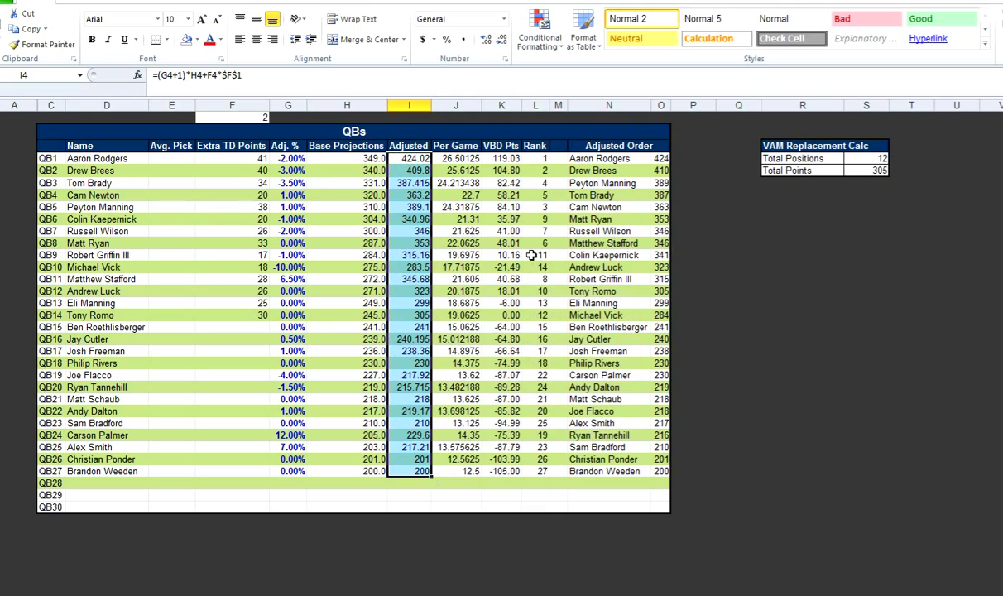
pyautogui.press('Escape')
# - Set the QB extra points per touchdown in F1 to 0 and check Aaron Rodgers' My Top 20 row on the Draft Board
pyautogui.click(661, 267)
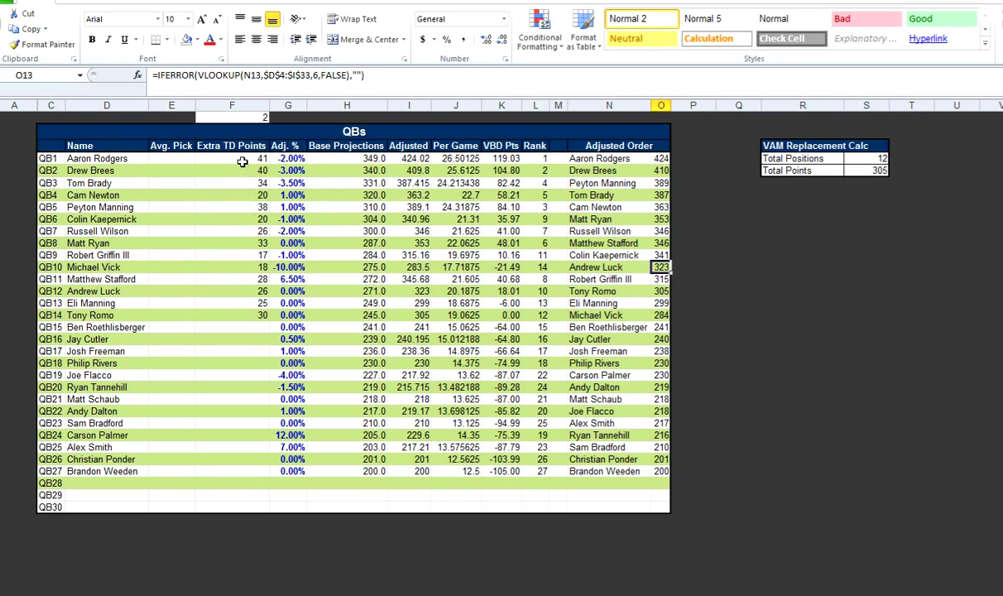
pyautogui.moveTo(241, 161)
pyautogui.mouseDown()
pyautogui.moveTo(245, 182)
pyautogui.moveTo(245, 169)
pyautogui.mouseUp()
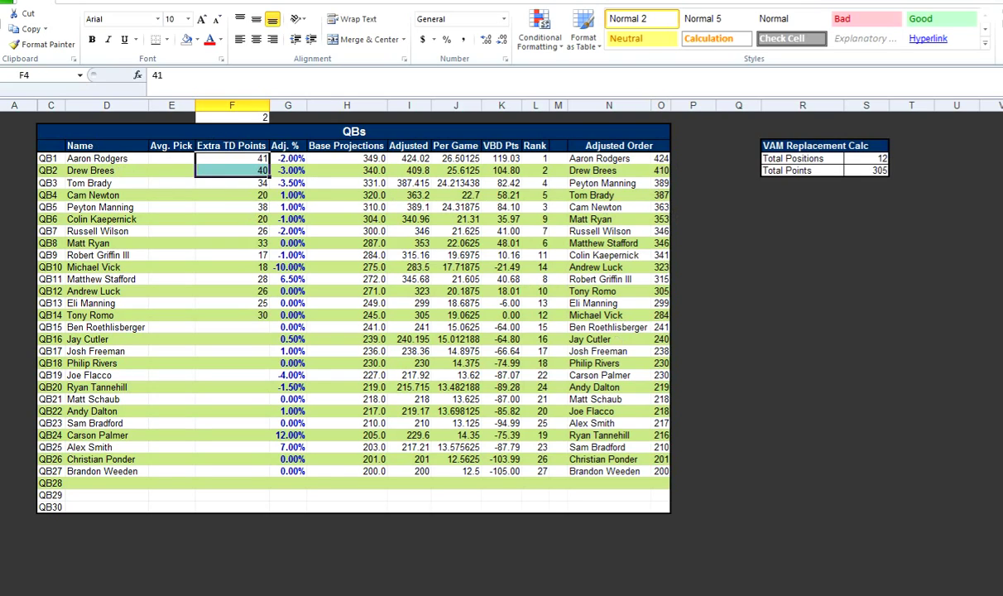
pyautogui.click(222, 121)
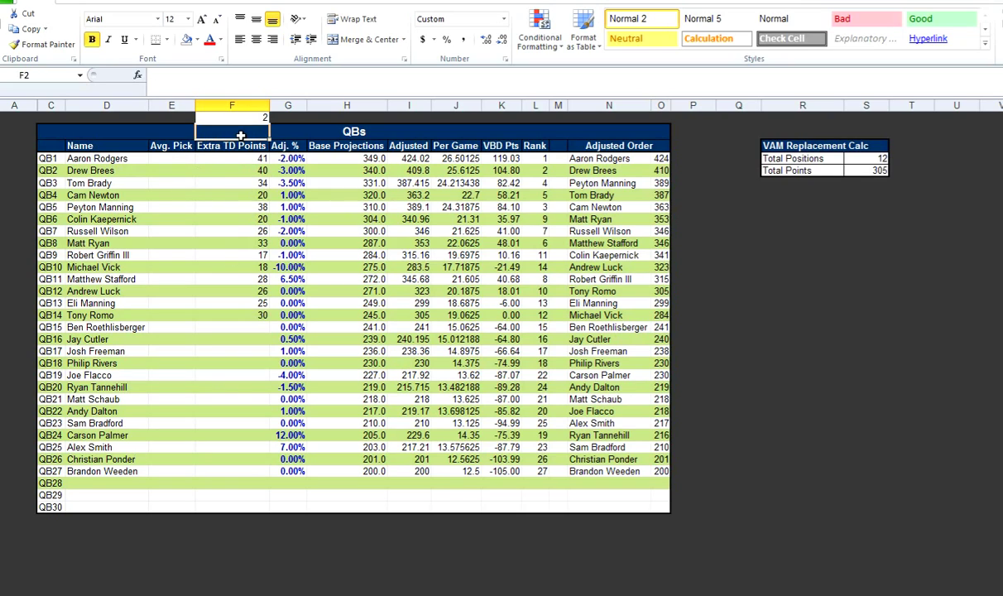
pyautogui.write('0')
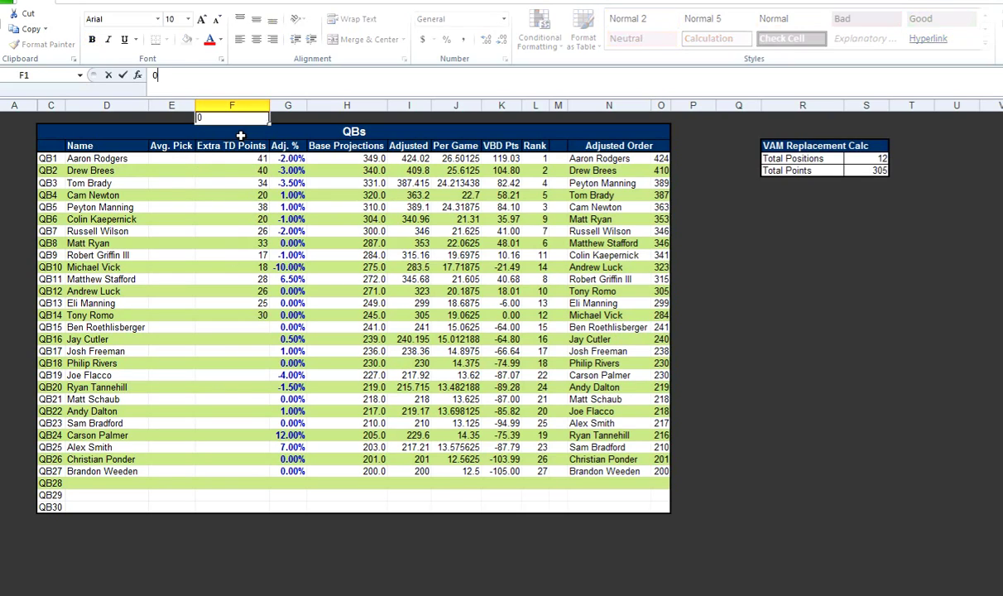
pyautogui.press('Return')
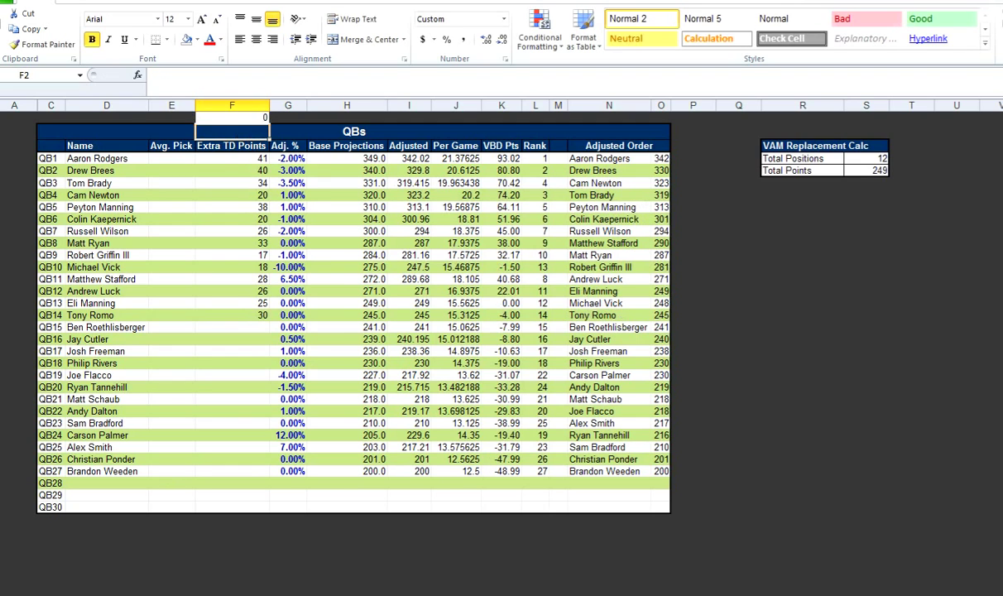
pyautogui.hotkey('ctrl', 'pageup')
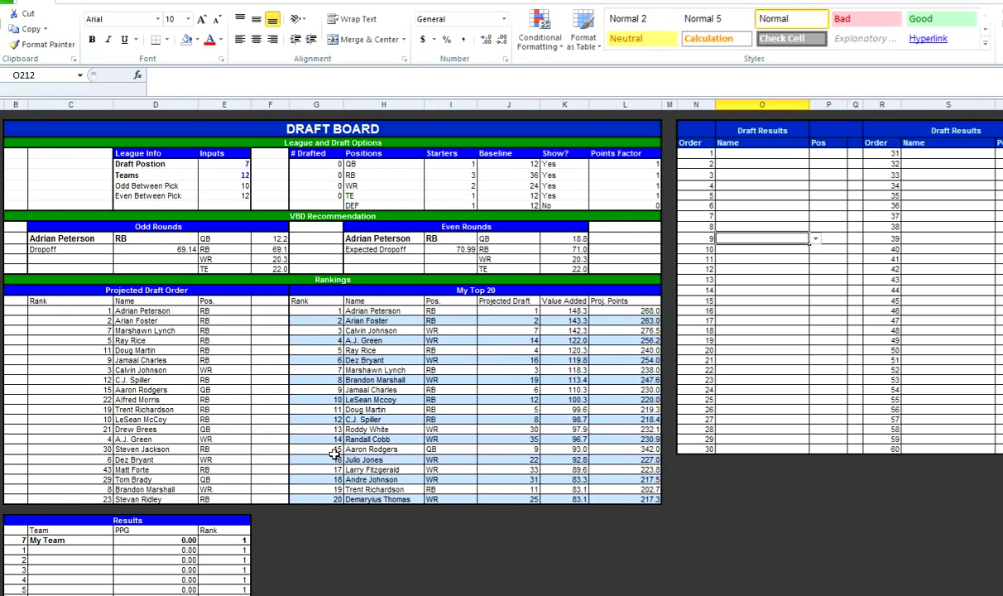
pyautogui.moveTo(322, 448); pyautogui.dragTo(654, 451)
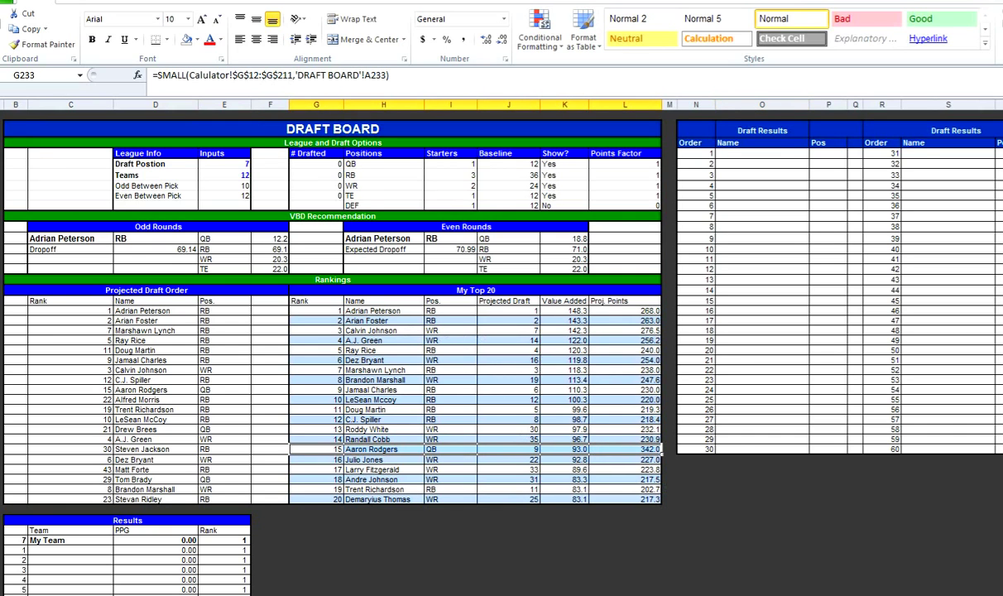
# - Set the points per reception in F1 of the WRs sheet to 0
pyautogui.hotkey('ctrl', 'pagedown')
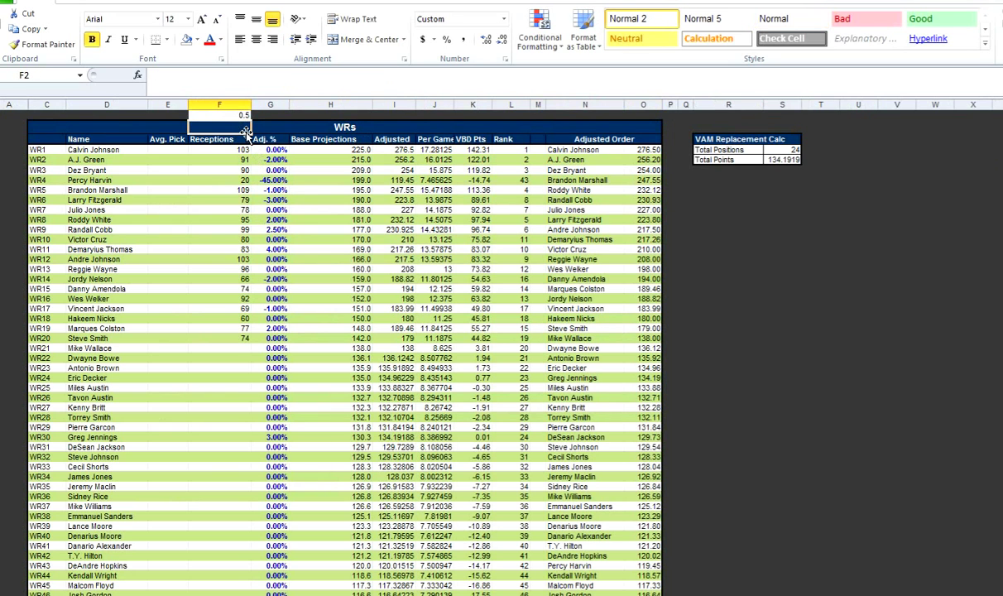
pyautogui.write('0')
pyautogui.hotkey('ctrl', 'Return')
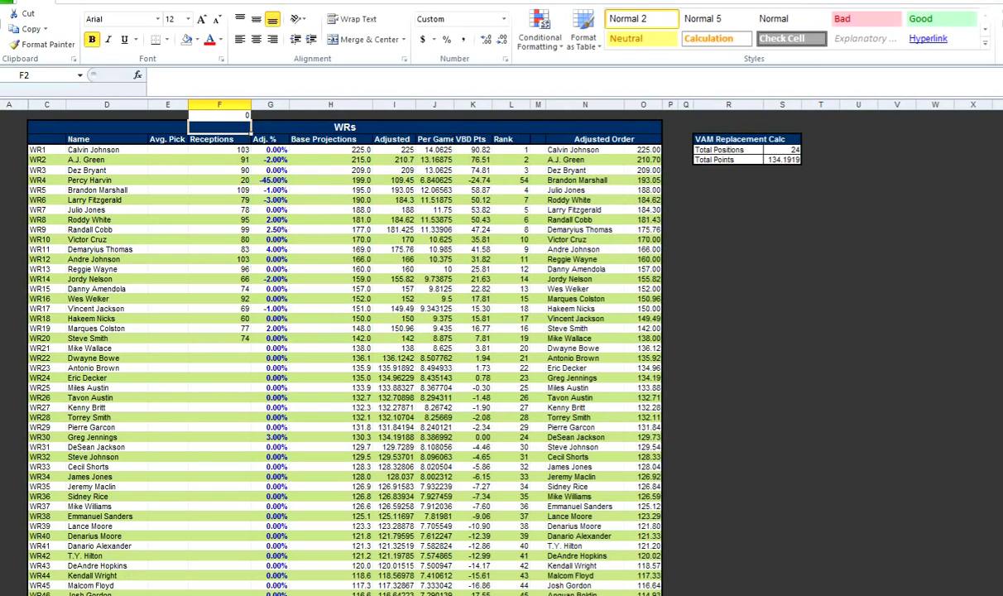
# - Check Aaron Rodgers' rank and Value Added in My Top 20 on the Draft Board
pyautogui.hotkey('ctrl', 'pageup')
pyautogui.click(409, 387)
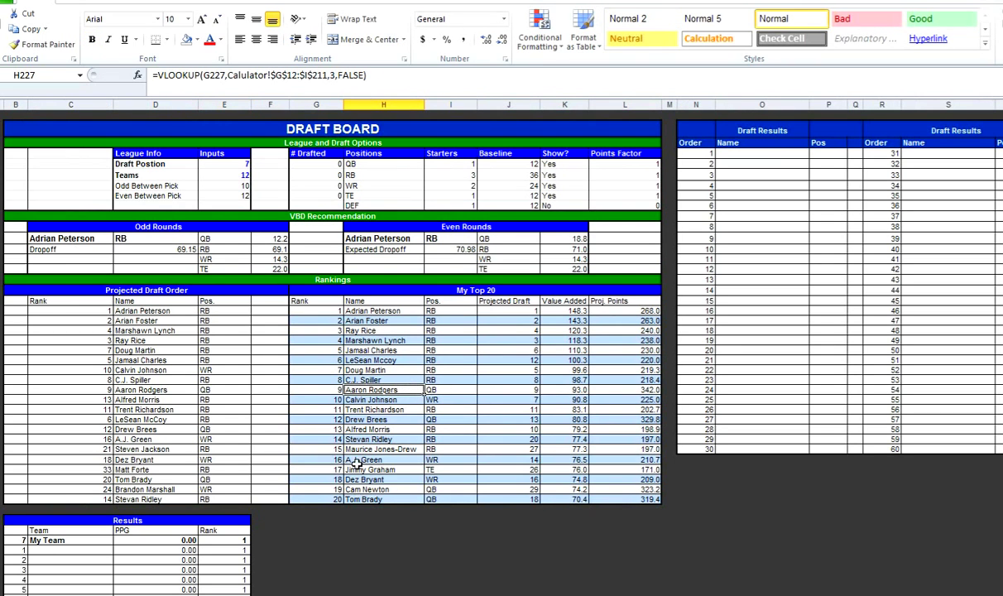
pyautogui.moveTo(334, 391); pyautogui.dragTo(626, 388)
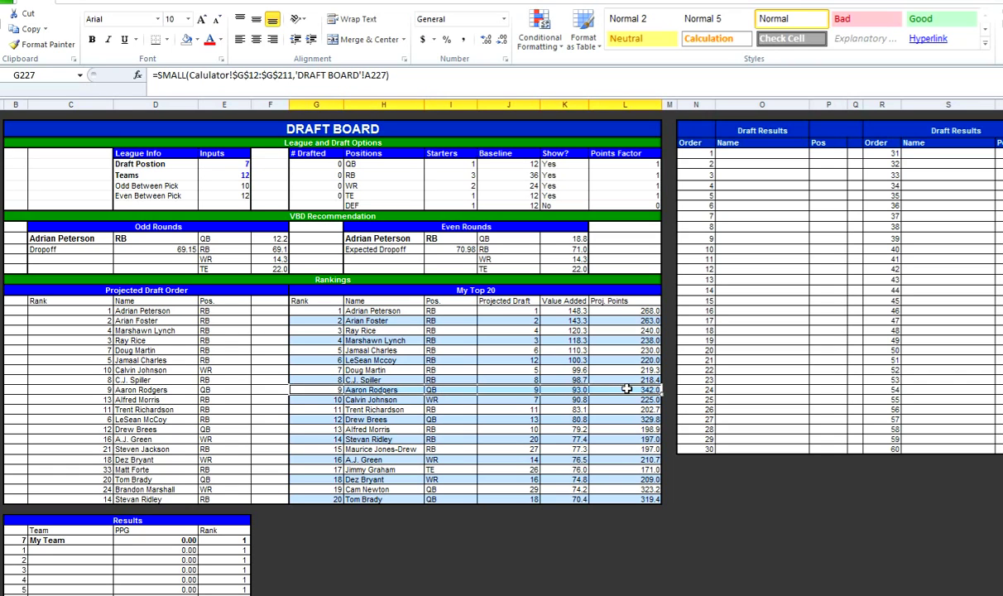
pyautogui.click(550, 389)
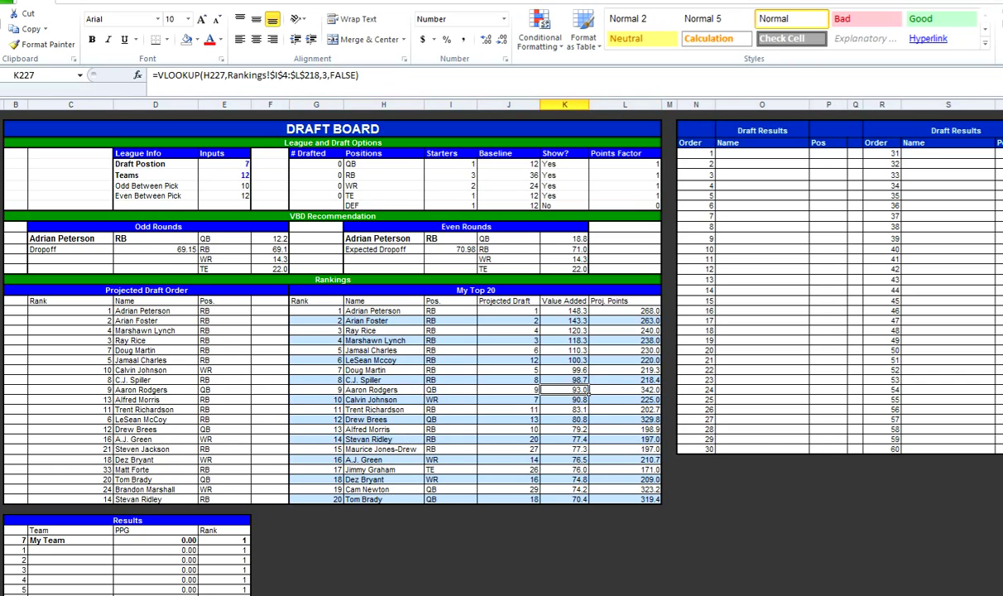
# - Set the extra points per touchdown in F1 of the QBs sheet to 2 and select the Total Positions row
pyautogui.hotkey('ctrl', 'pagedown')
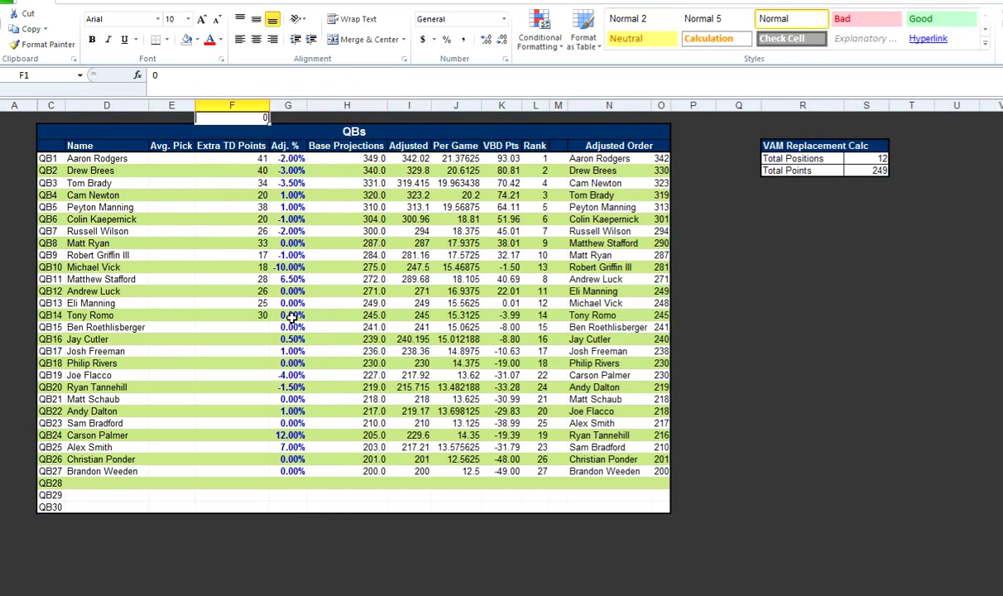
pyautogui.write('2')
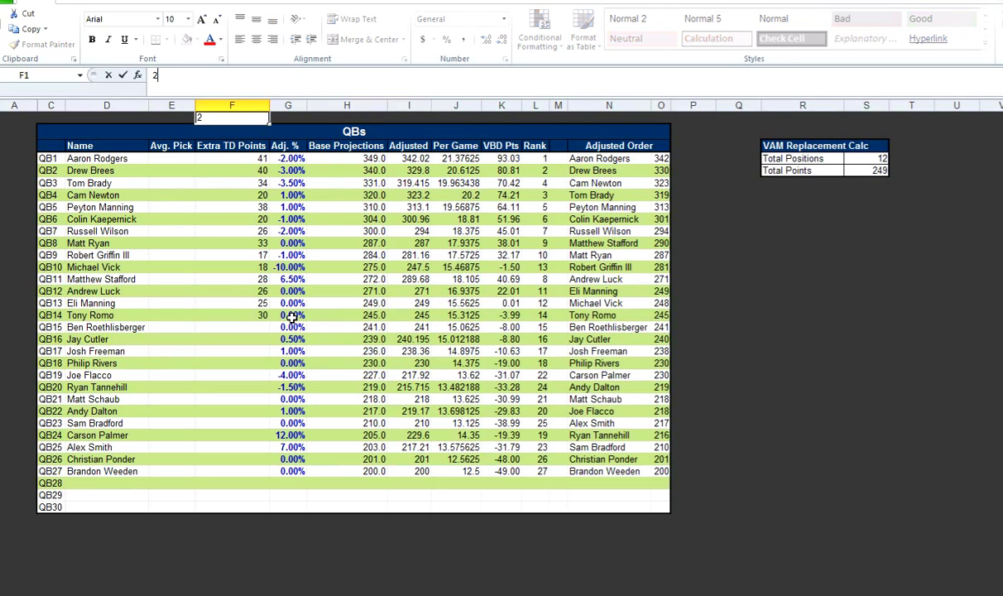
pyautogui.press('Return')
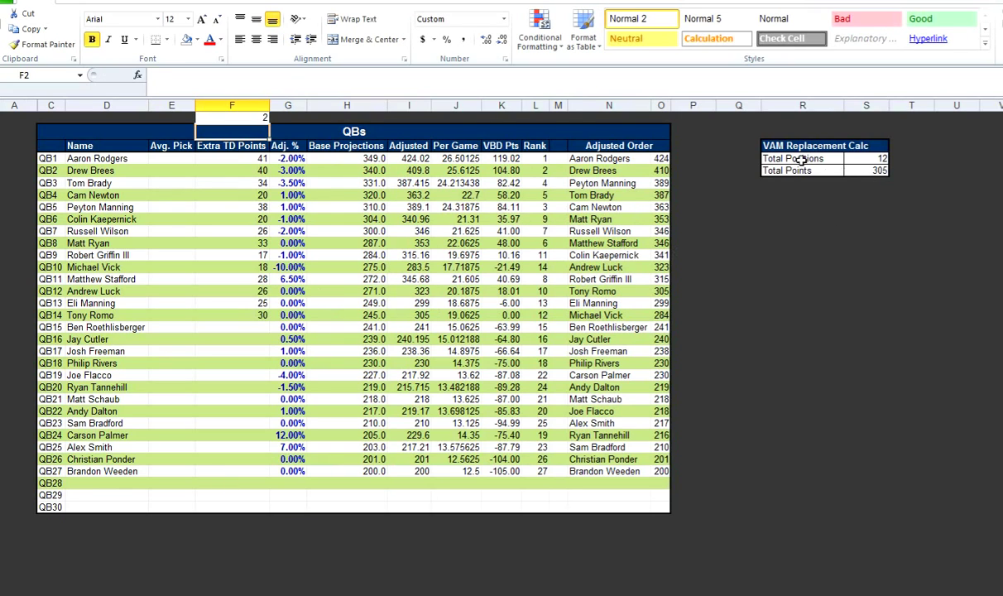
pyautogui.moveTo(794, 158); pyautogui.dragTo(864, 158)
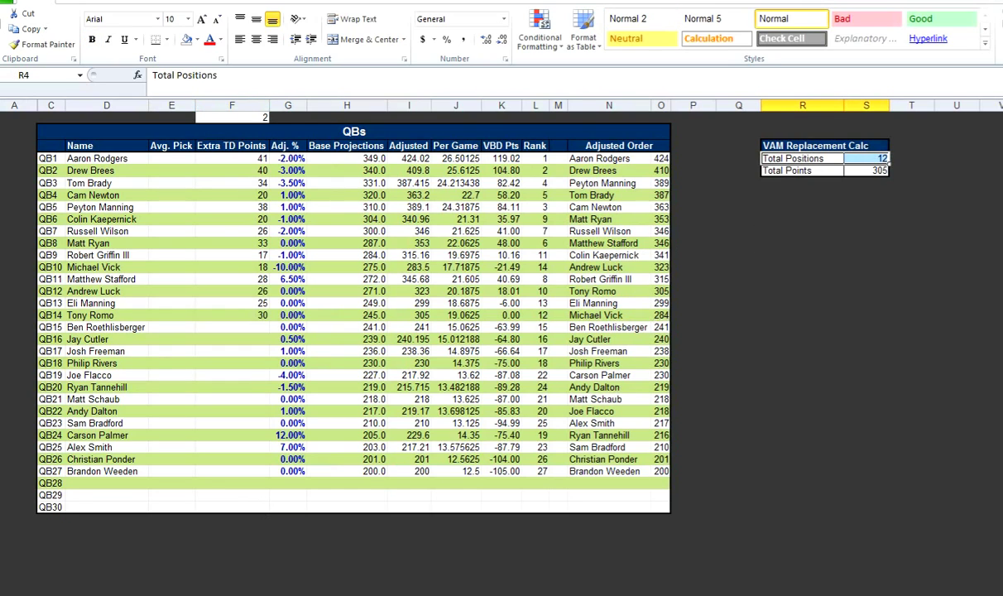
# - Return to the Draft Board and highlight Aaron Rodgers' My Top 20 row from Rank through Value Added
pyautogui.click(132, 594)
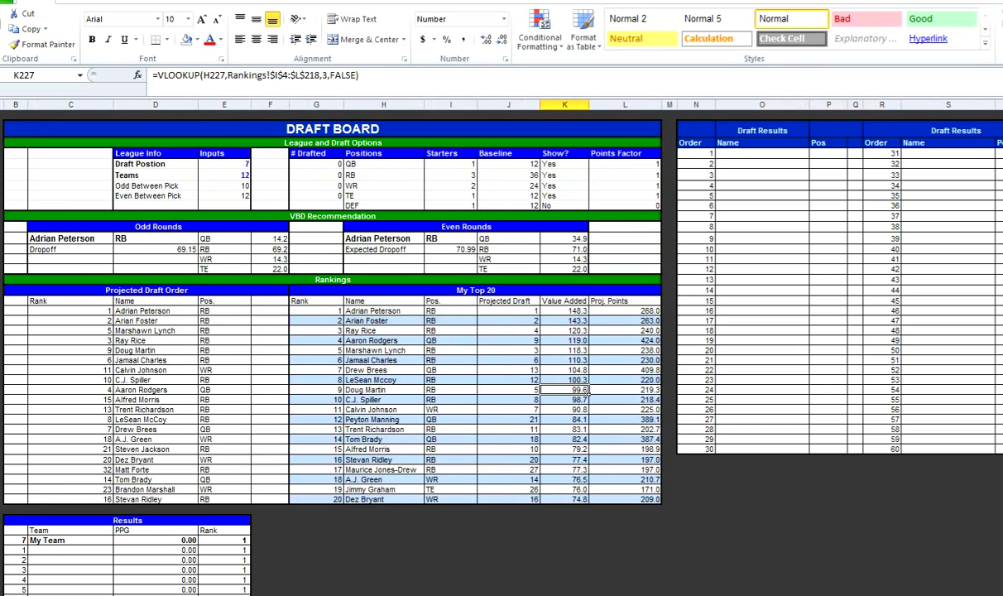
pyautogui.moveTo(311, 349); pyautogui.dragTo(512, 341)
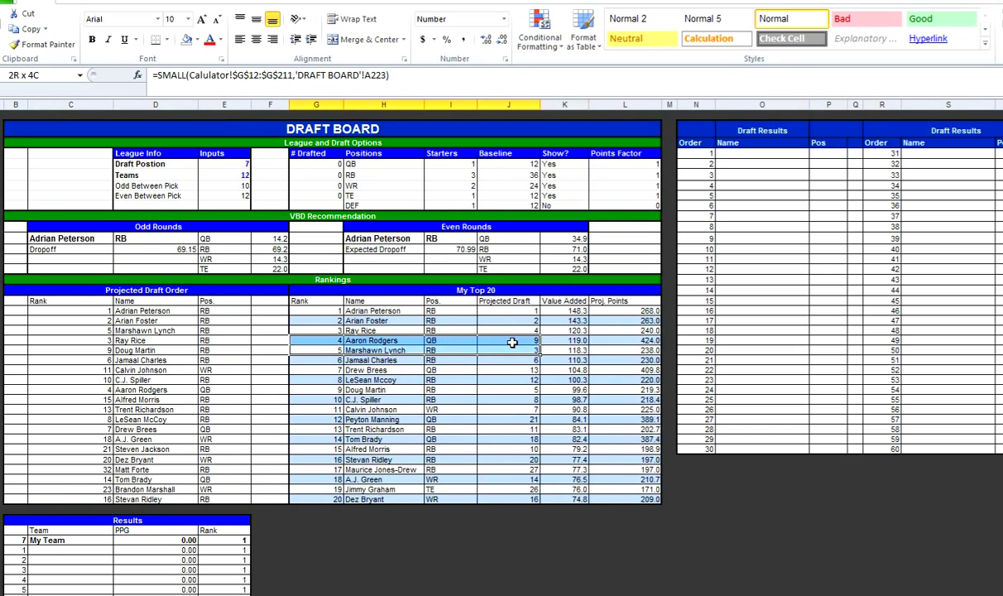
pyautogui.click(394, 350)
pyautogui.moveTo(319, 340); pyautogui.dragTo(582, 340)
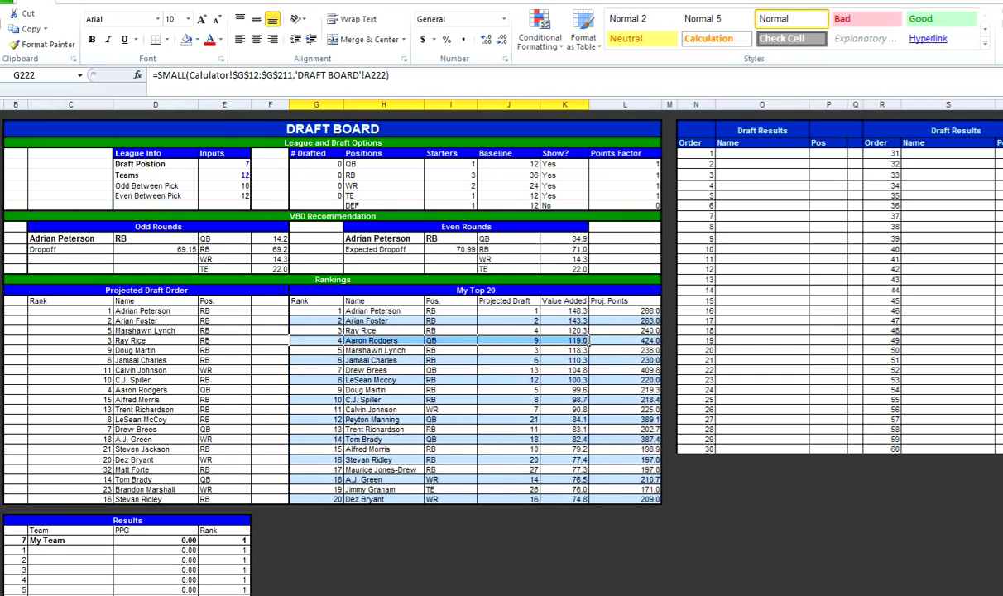
# - Examine the Adjusted Order entries for Robert Griffin III and Tony Romo on the QBs sheet
pyautogui.hotkey('ctrl', 'pagedown')
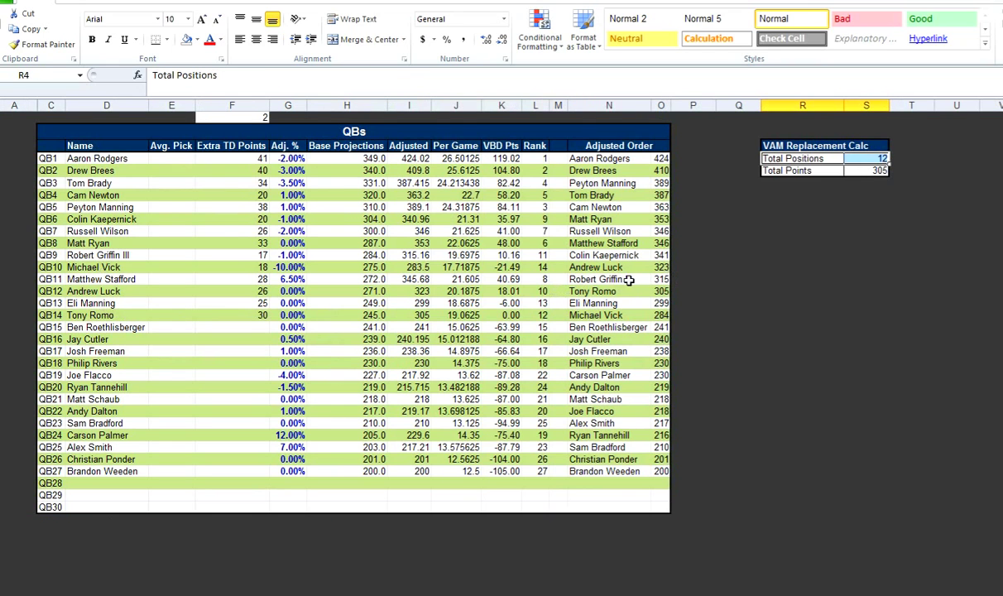
pyautogui.moveTo(629, 279); pyautogui.dragTo(50, 290)
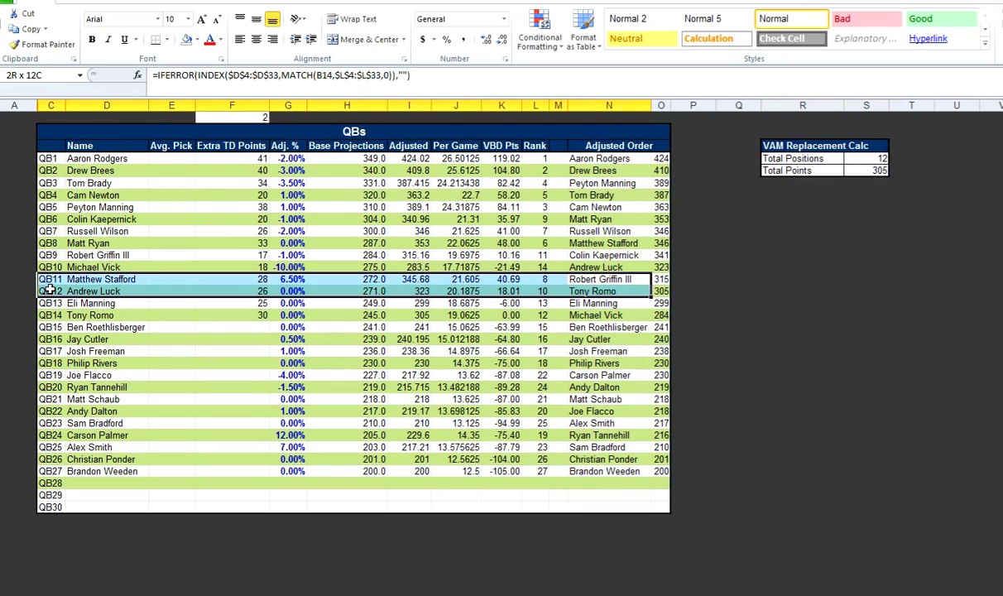
pyautogui.click(614, 291)
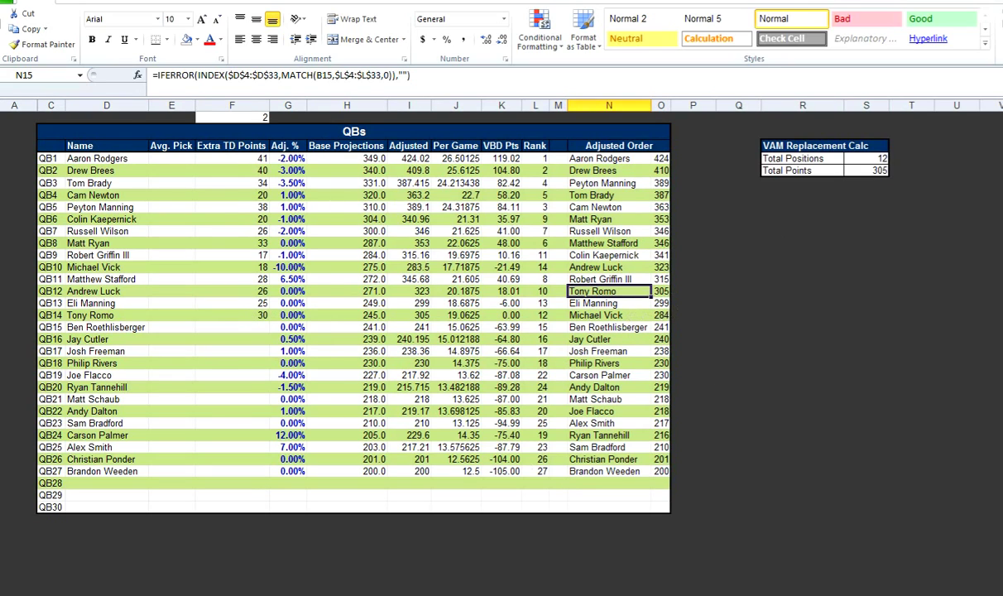
# - Examine Adrian Peterson's Value Added in My Top 20 on the Draft Board
pyautogui.hotkey('ctrl', 'pageup')
pyautogui.hotkey('ctrl', 'pageup')
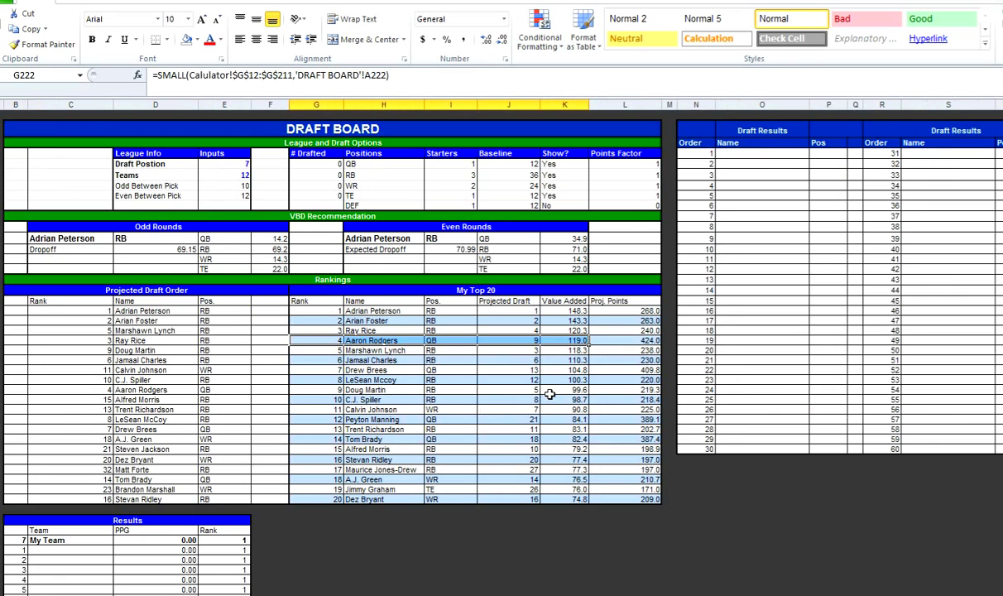
pyautogui.click(554, 312)
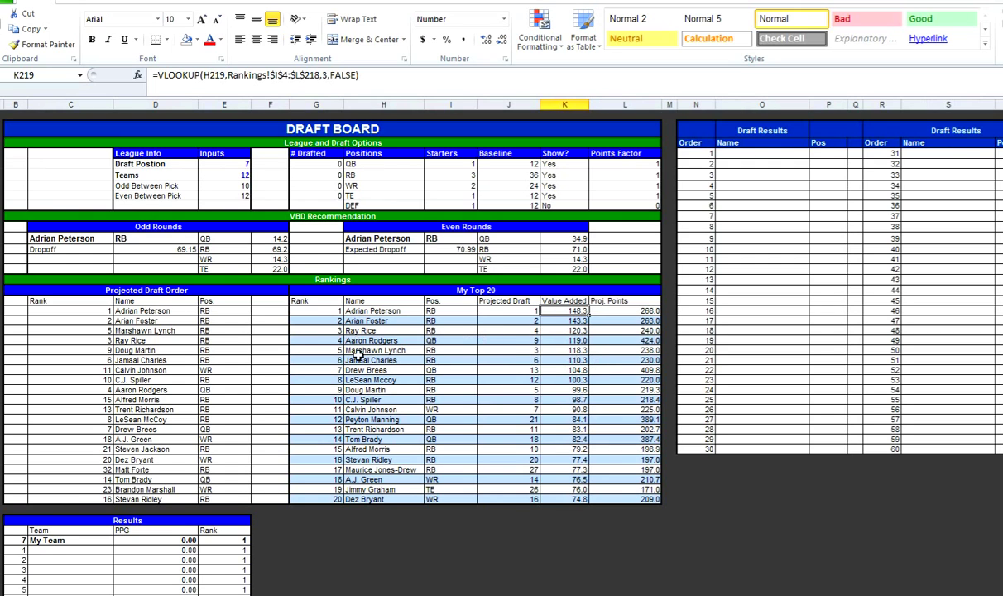
# - Switch to the ESPN projections and examine the completions and attempts for Aaron Rodgers and Drew Brees
pyautogui.hotkey('ctrl', 'pagedown')
pyautogui.hotkey('ctrl', 'pagedown')
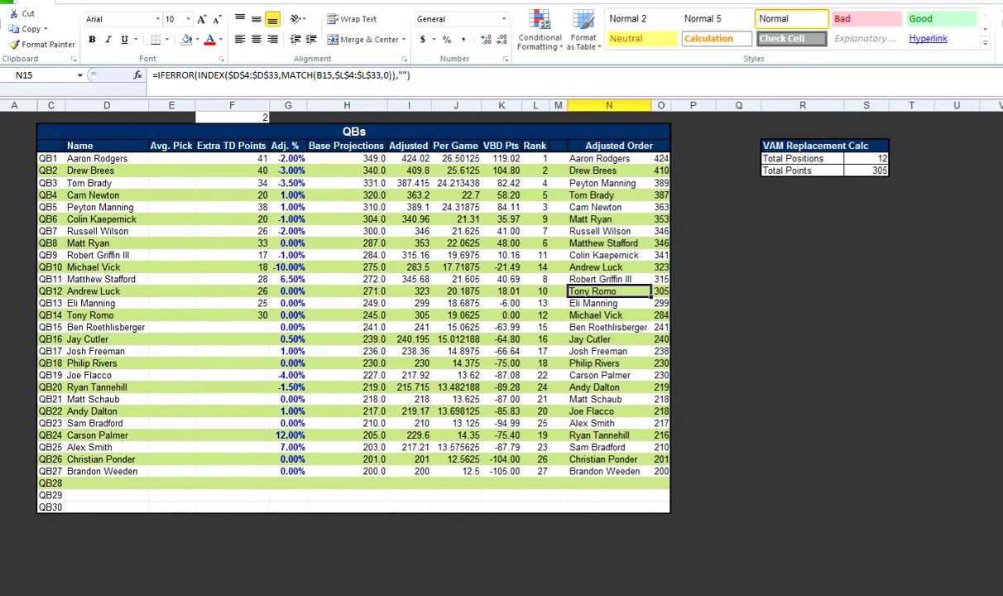
pyautogui.hotkey('ctrl', 'pagedown')
pyautogui.hotkey('ctrl', 'pageup')
pyautogui.hotkey('alt', 'Tab')
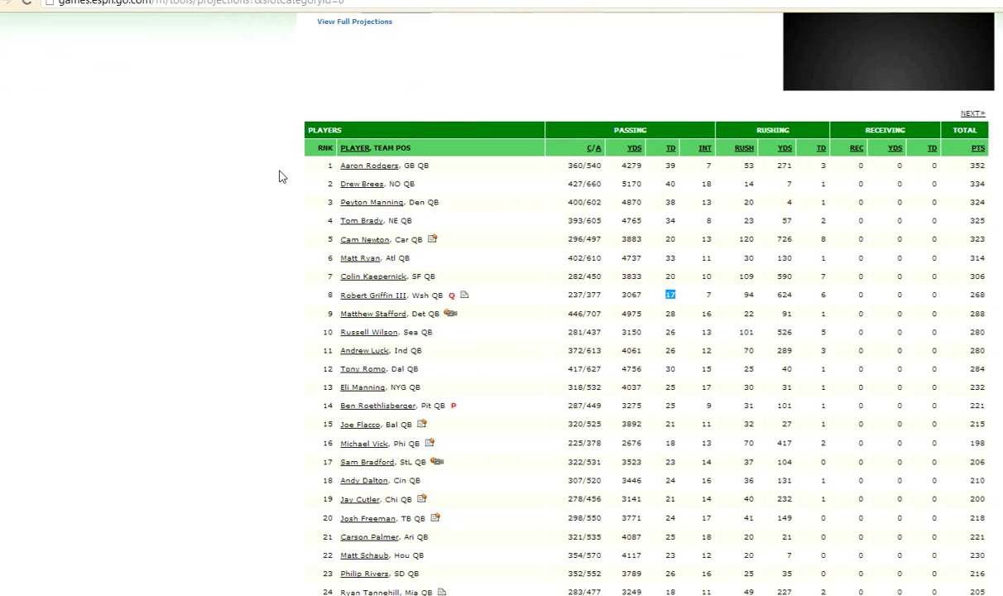
pyautogui.doubleClick(575, 165)
pyautogui.doubleClick(575, 184)
pyautogui.hotkey('alt', 'Tab')
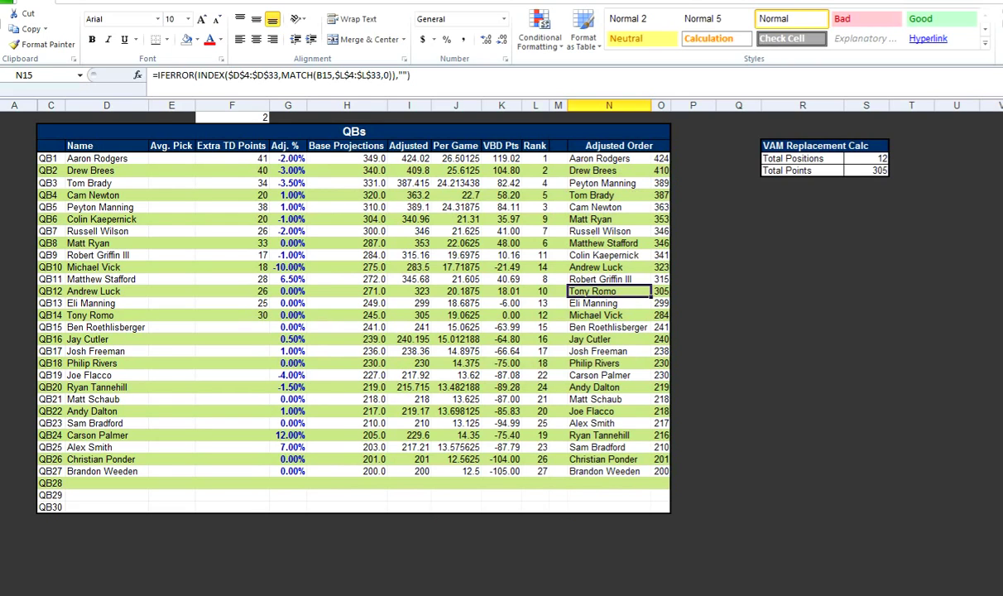
# - Highlight Aaron Rodgers' full My Top 20 row on the Draft Board from Rank through Proj. Points
pyautogui.hotkey('ctrl', 'pageup')
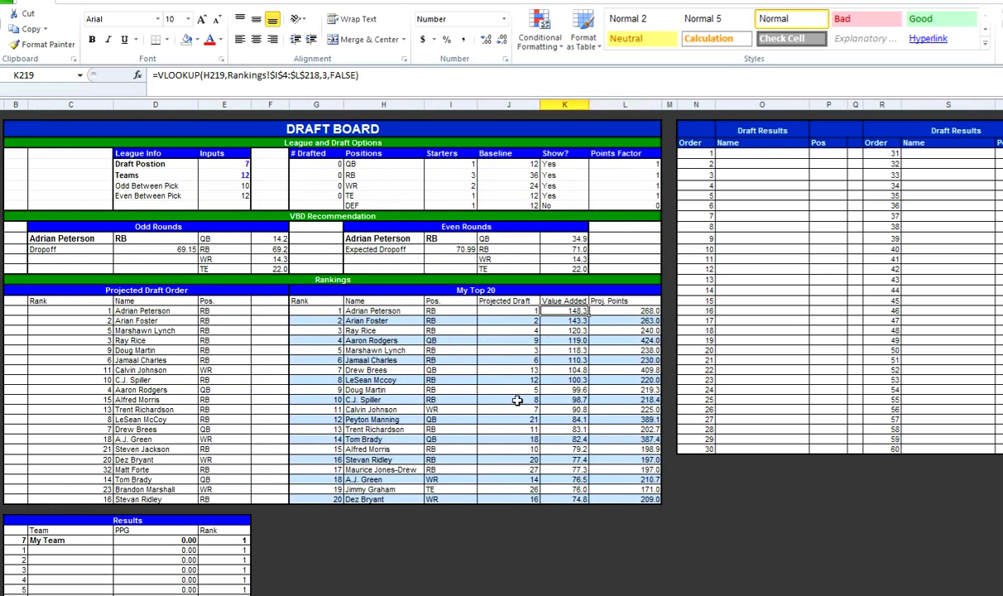
pyautogui.moveTo(327, 340); pyautogui.dragTo(616, 339)
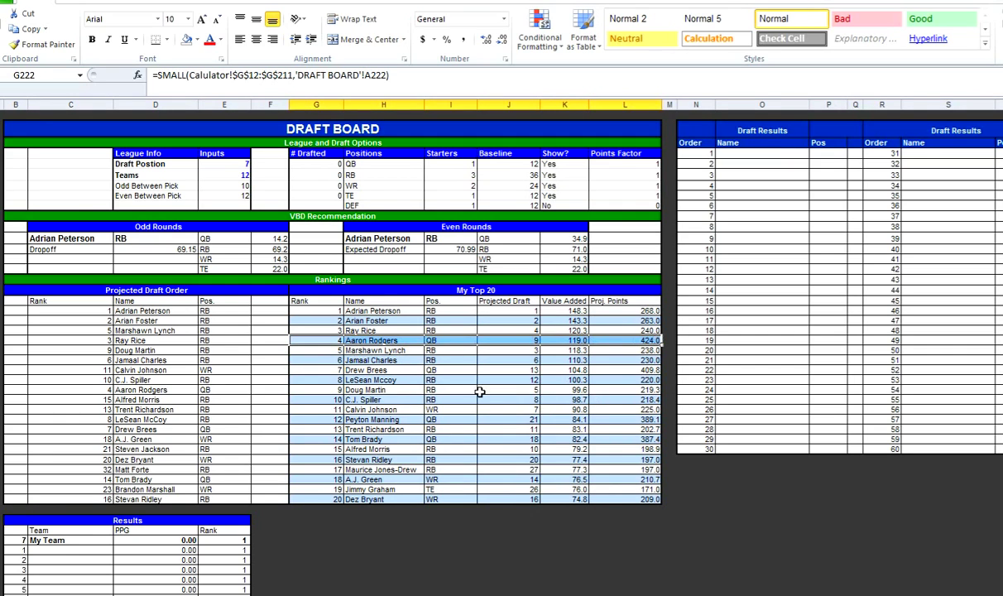